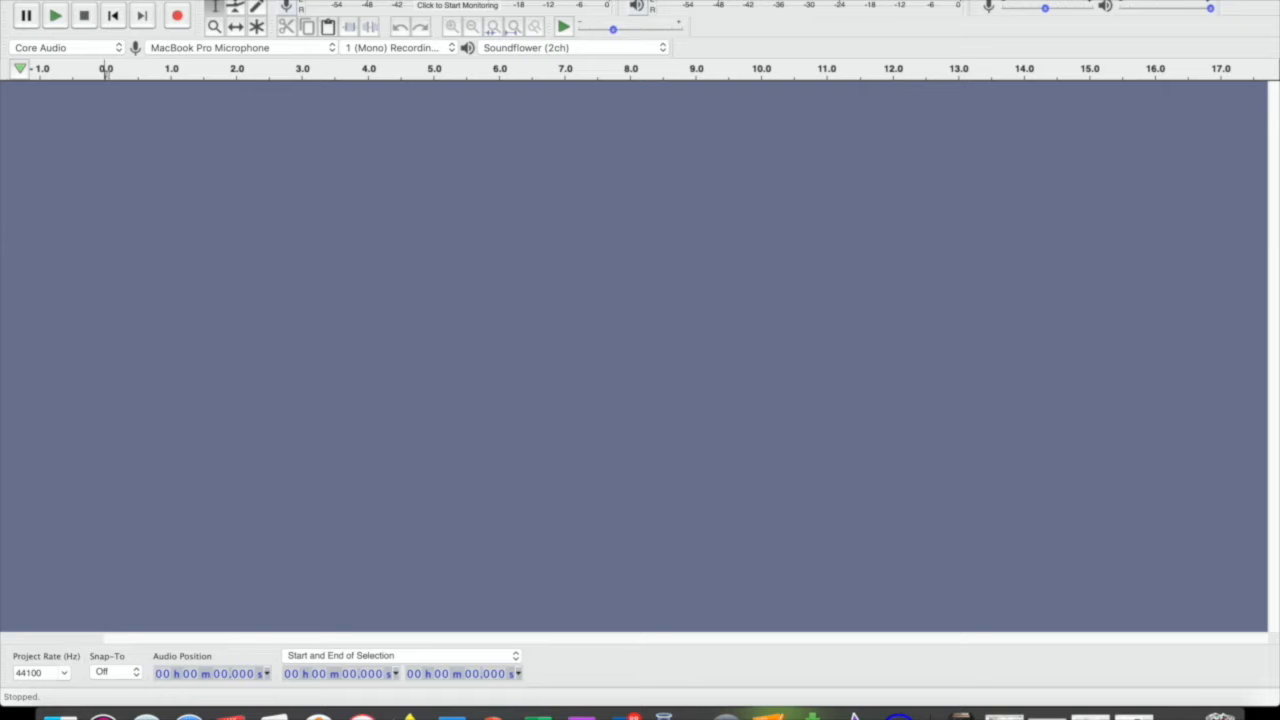
Step: Look through the list of toolbars that can be shown or hidden
click(220, 1)
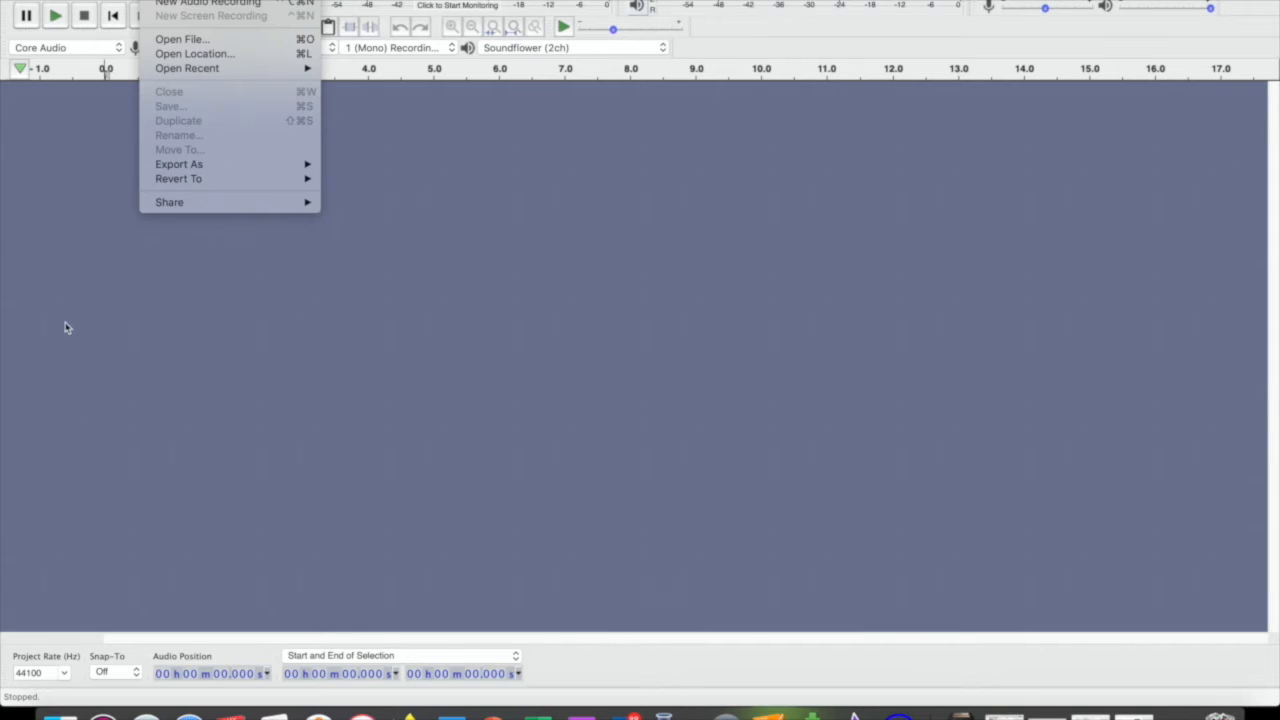
click(635, 308)
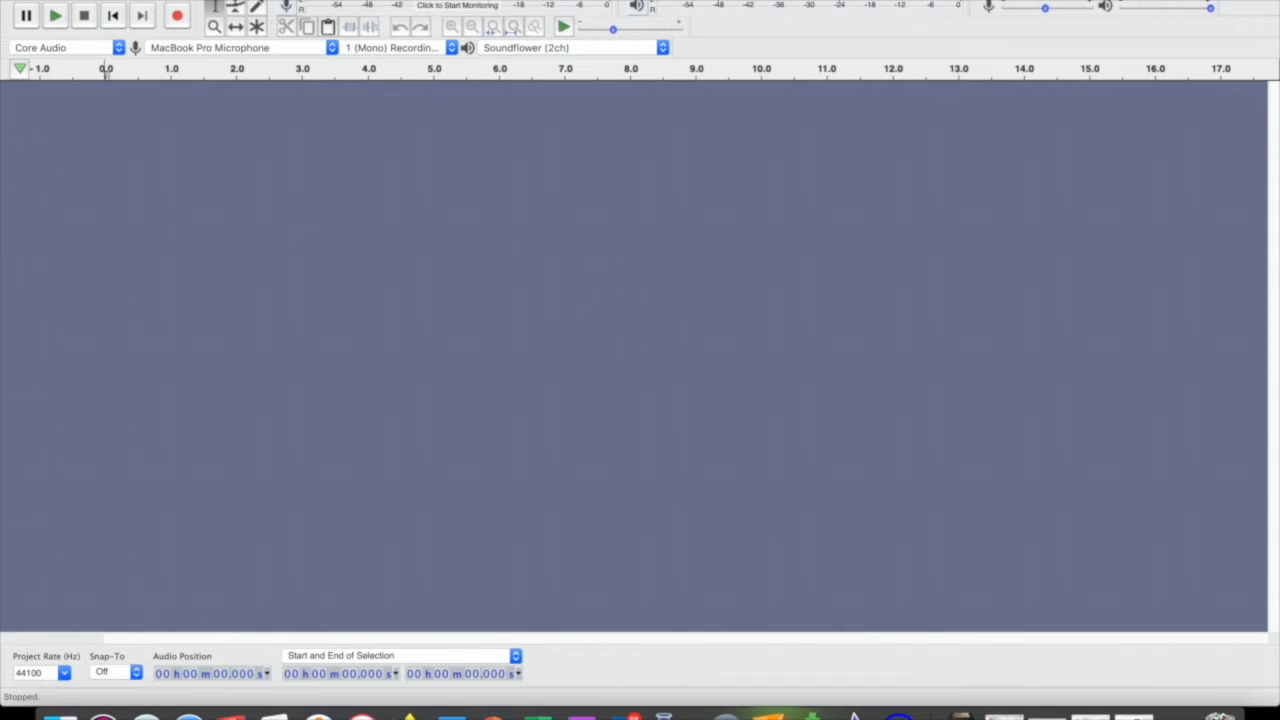
click(222, 0)
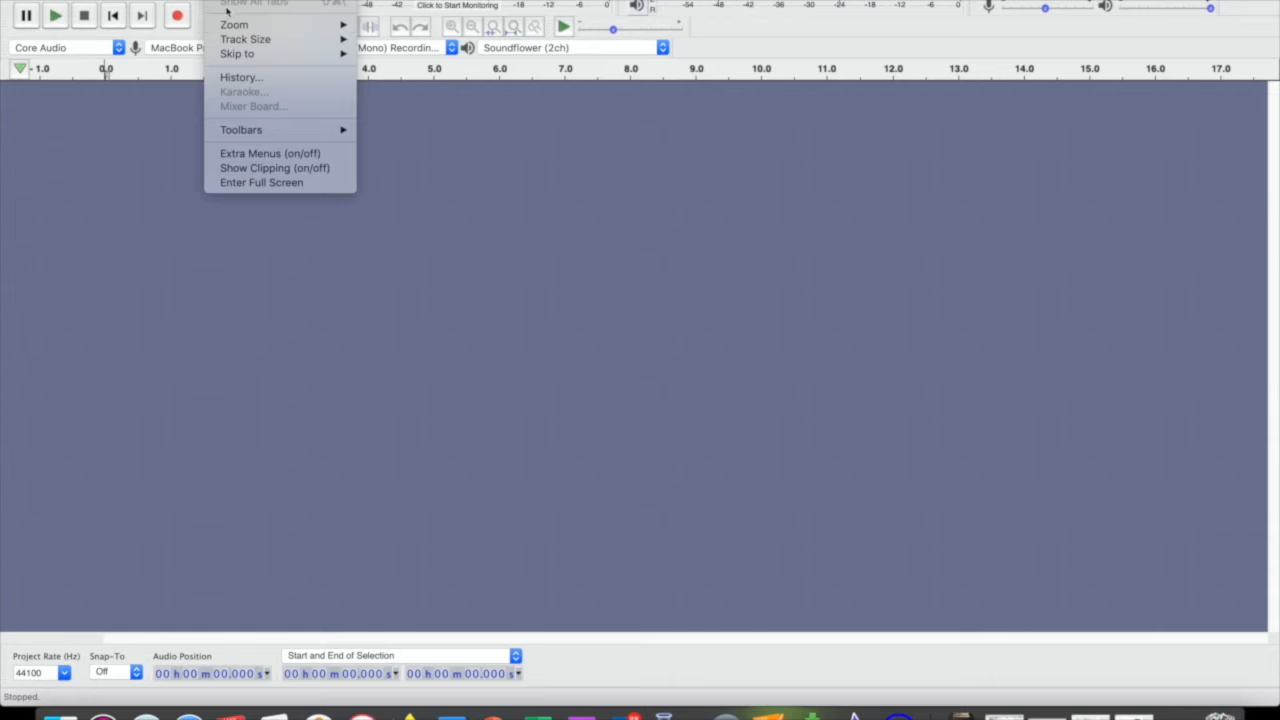
mouse_move(255, 131)
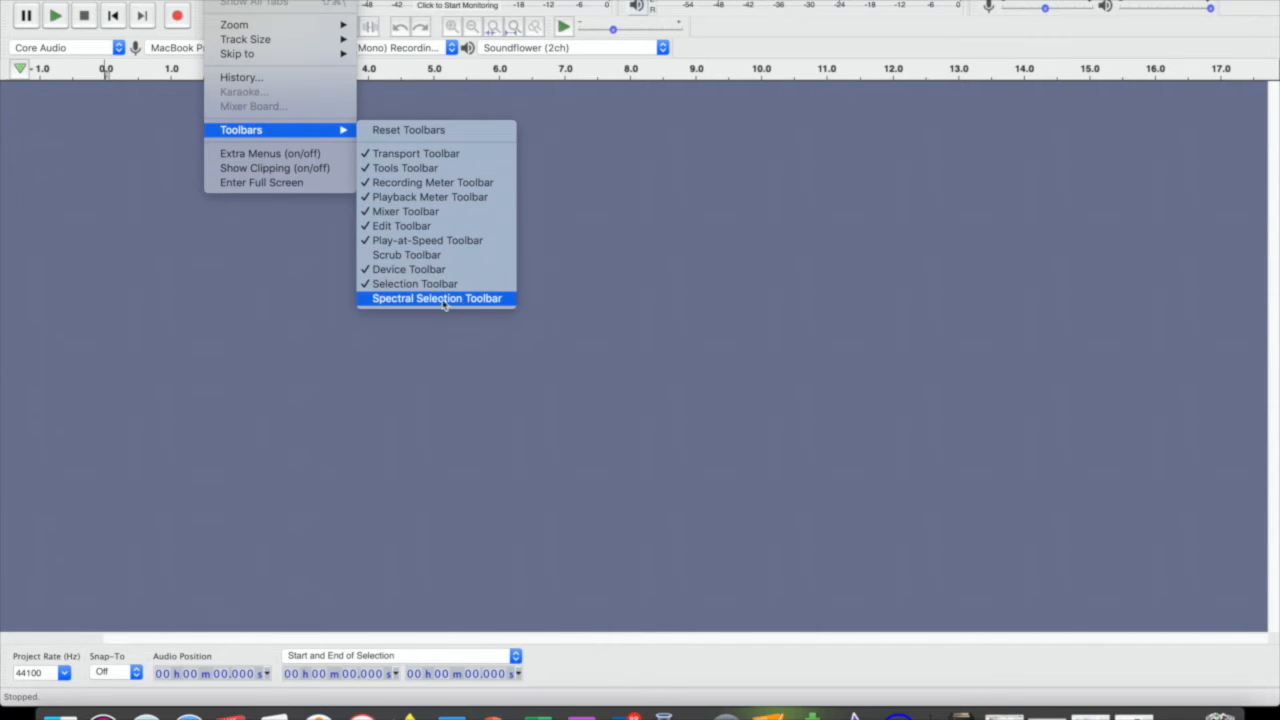
click(730, 350)
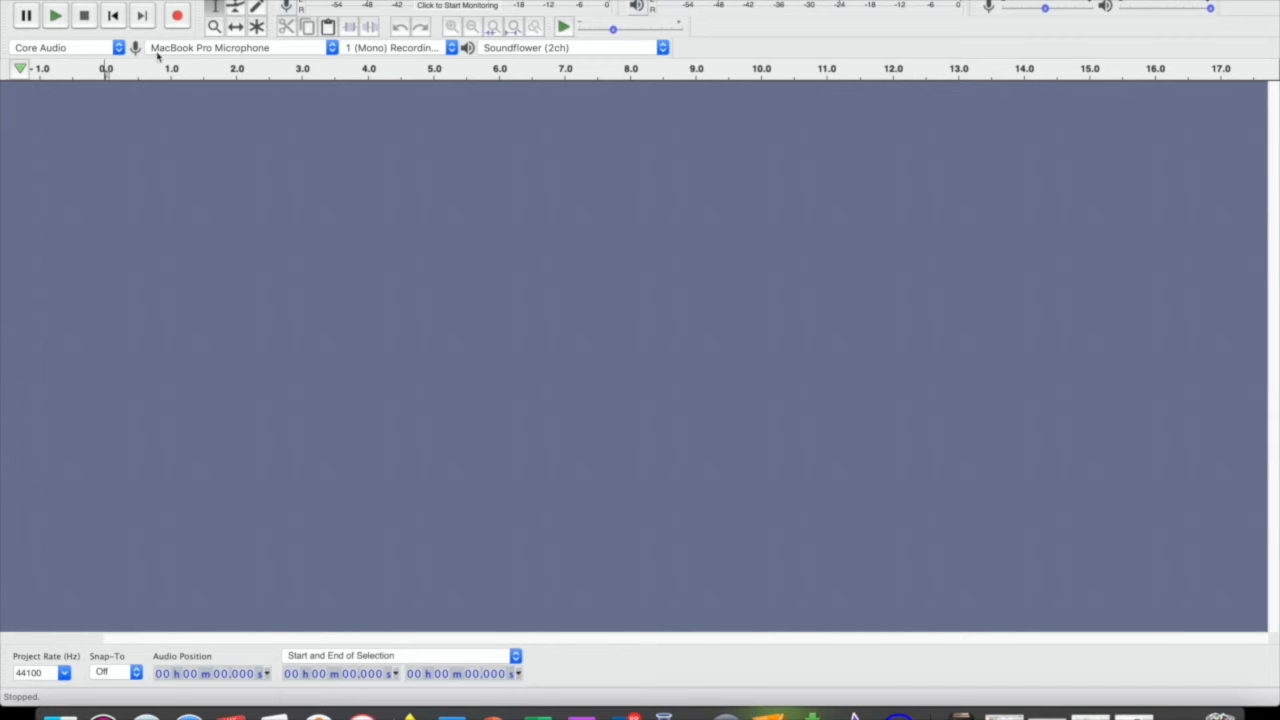
Step: Check the available recording devices and recording channel options, keeping the MacBook Pro Microphone and 1 (Mono) Recording Channel
click(237, 50)
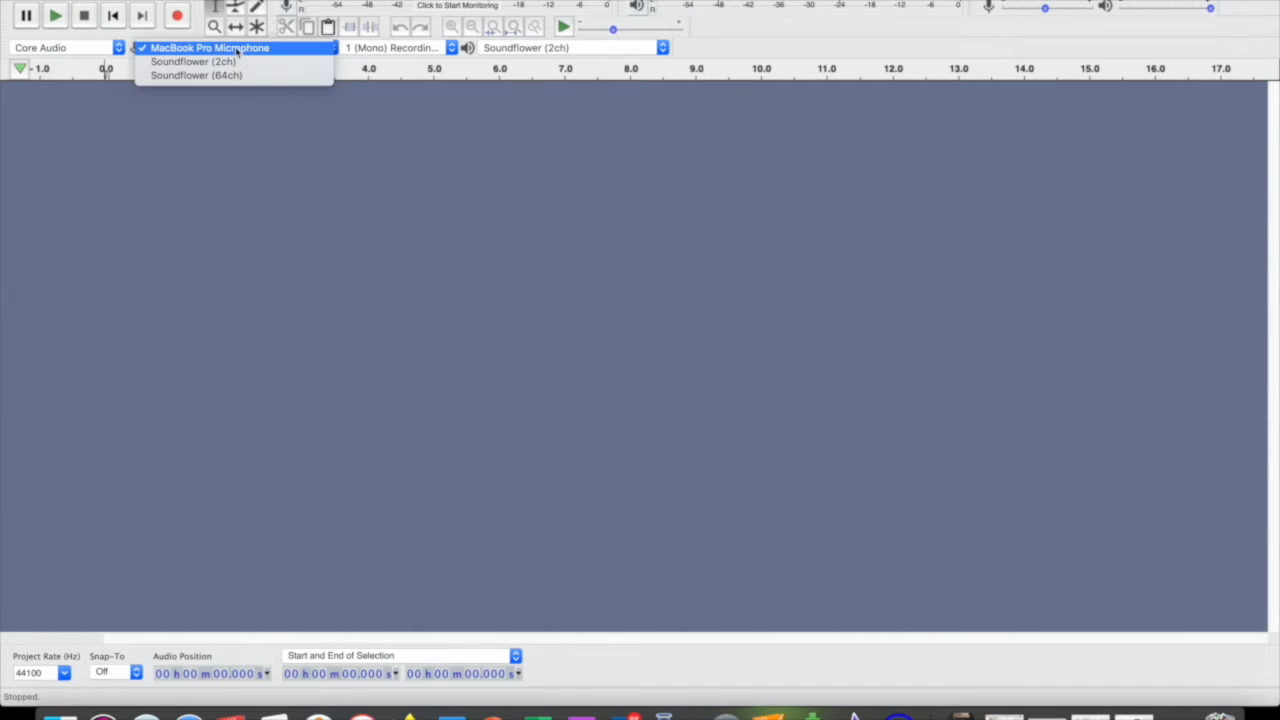
click(237, 48)
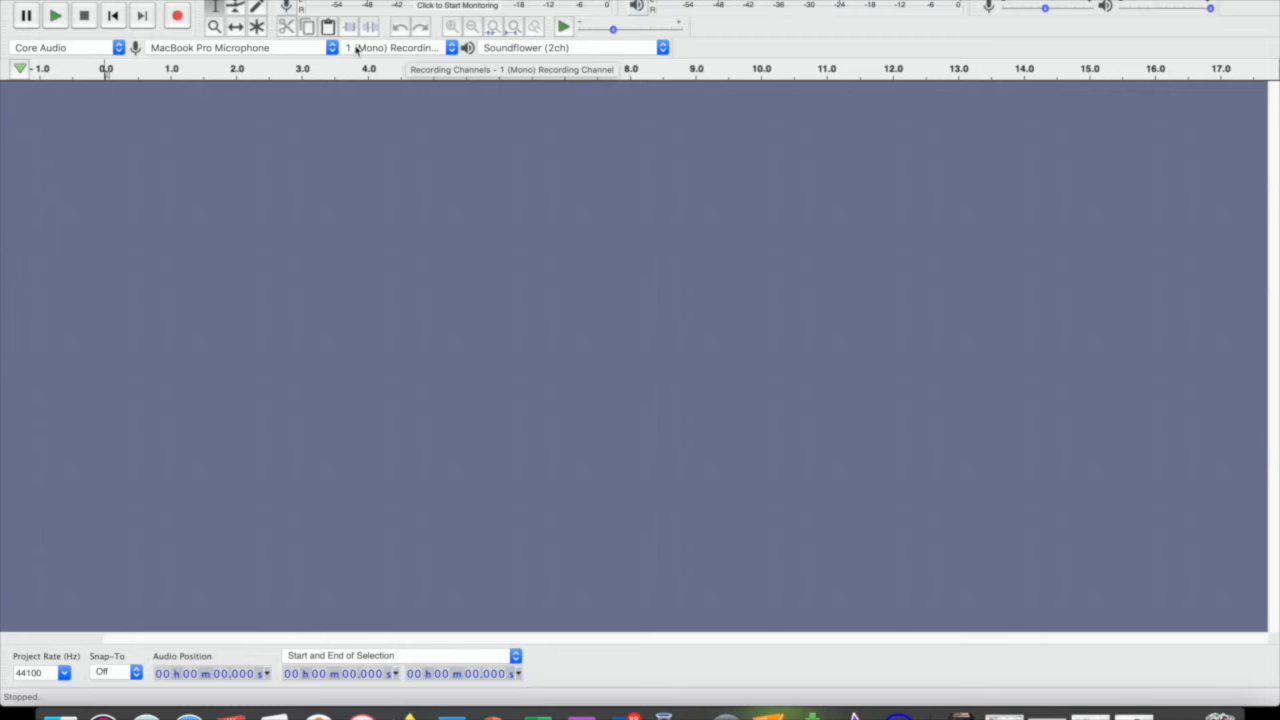
click(423, 52)
click(423, 50)
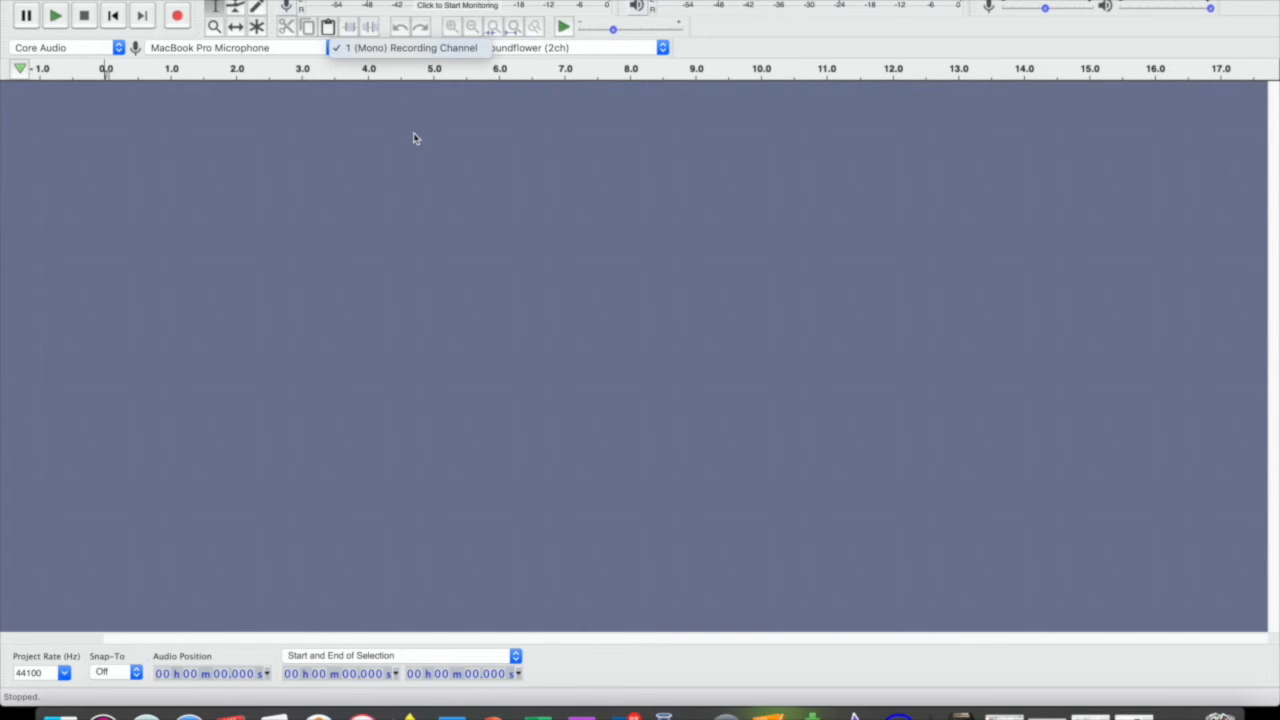
click(417, 106)
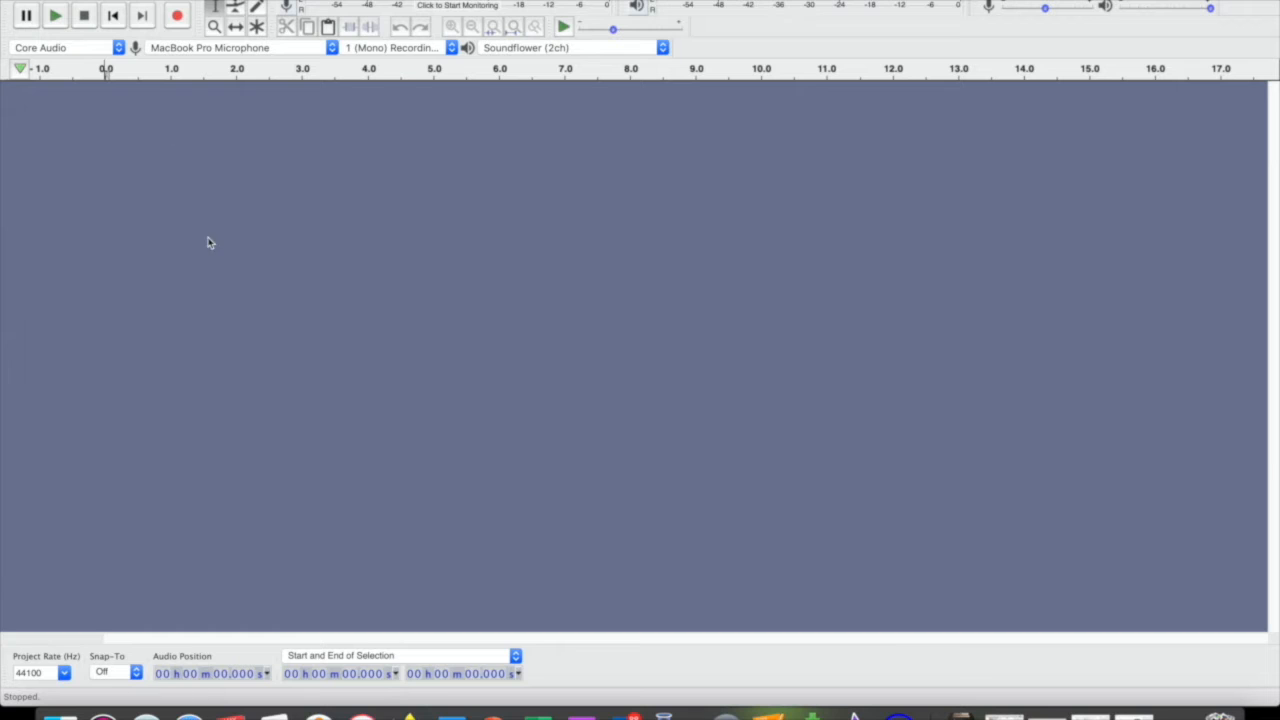
Step: Record about 8 seconds of mono audio from the microphone onto a new track
click(178, 20)
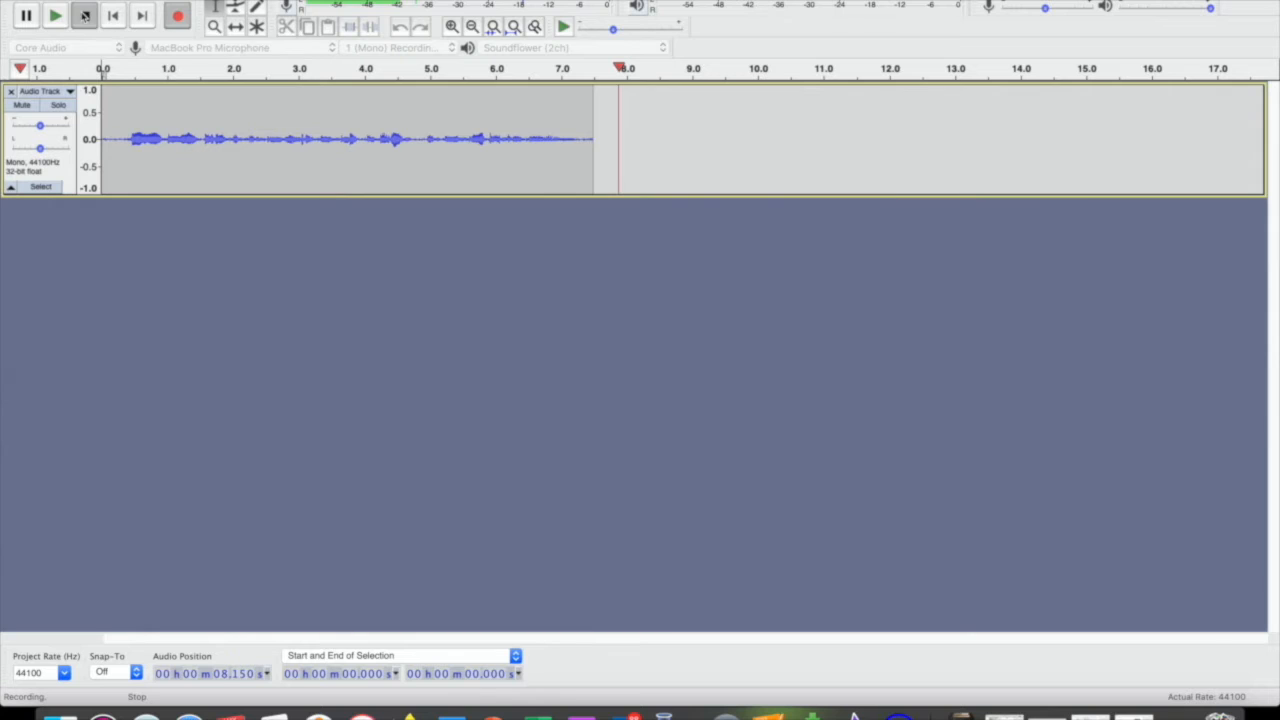
click(85, 15)
click(122, 72)
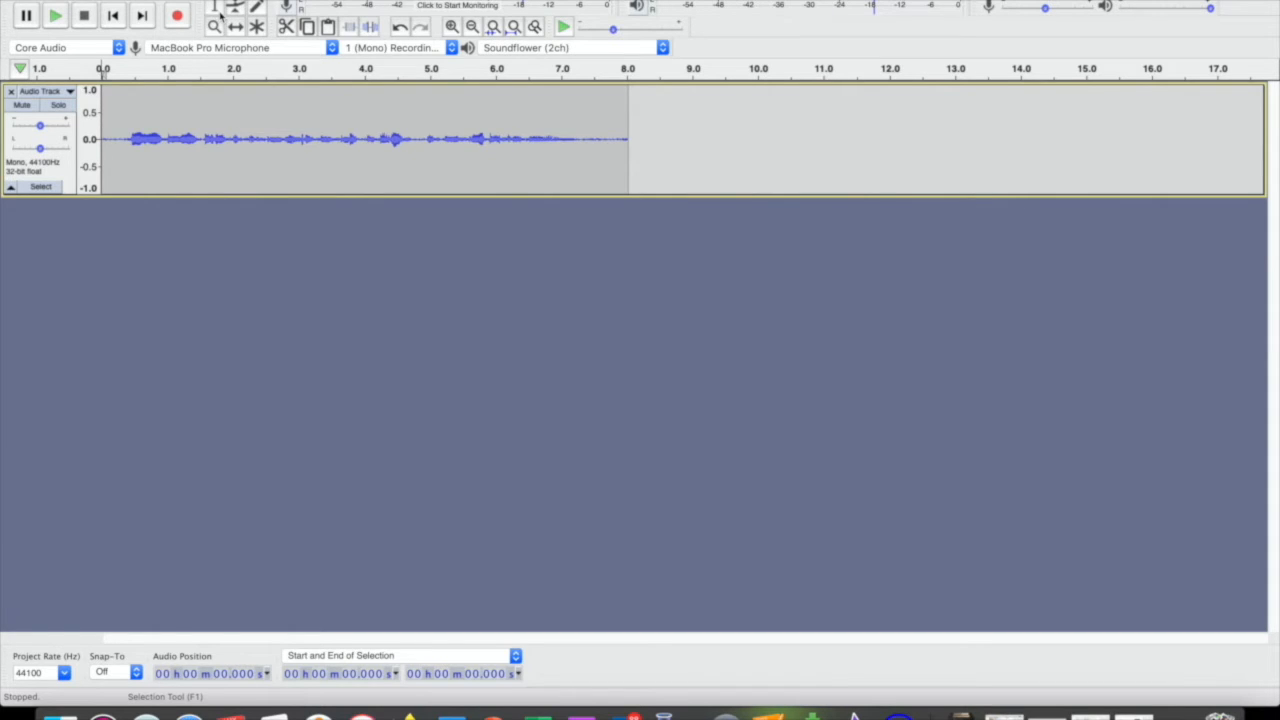
Step: Select the audio from about 2.29 to 4.55 seconds and look through the available effects
drag(203, 138, 465, 136)
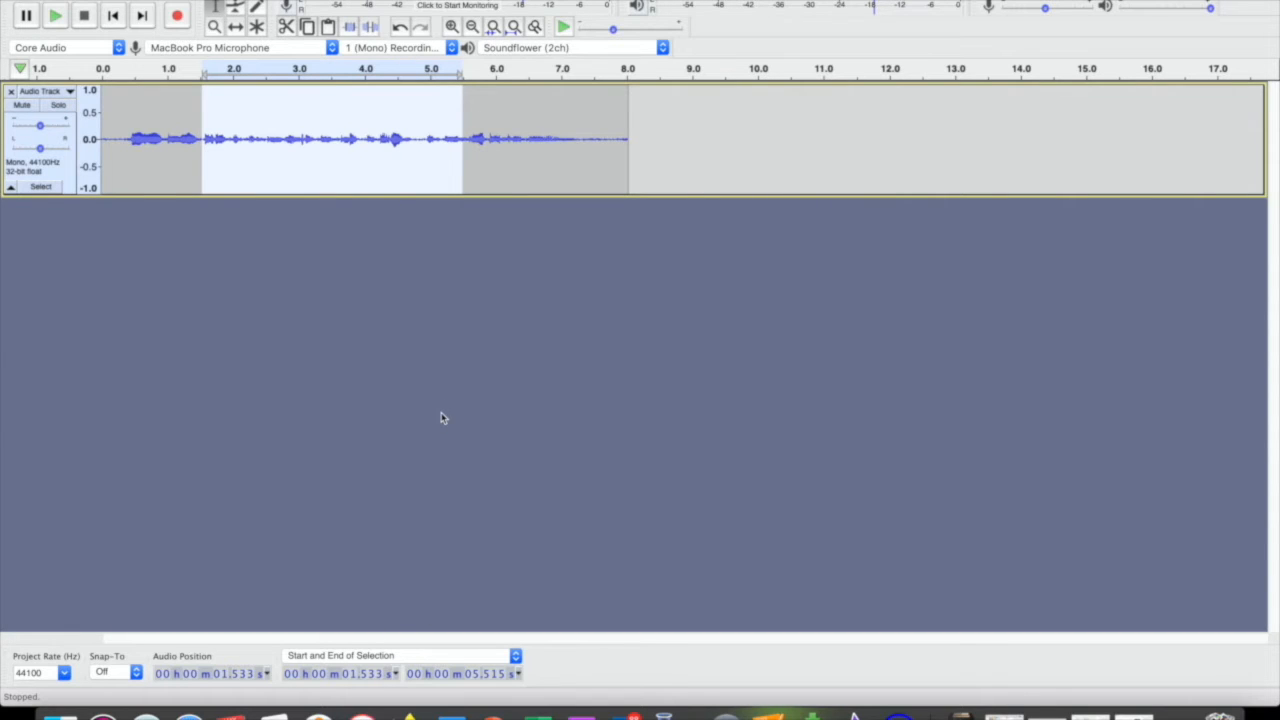
drag(514, 154, 595, 152)
drag(252, 140, 399, 140)
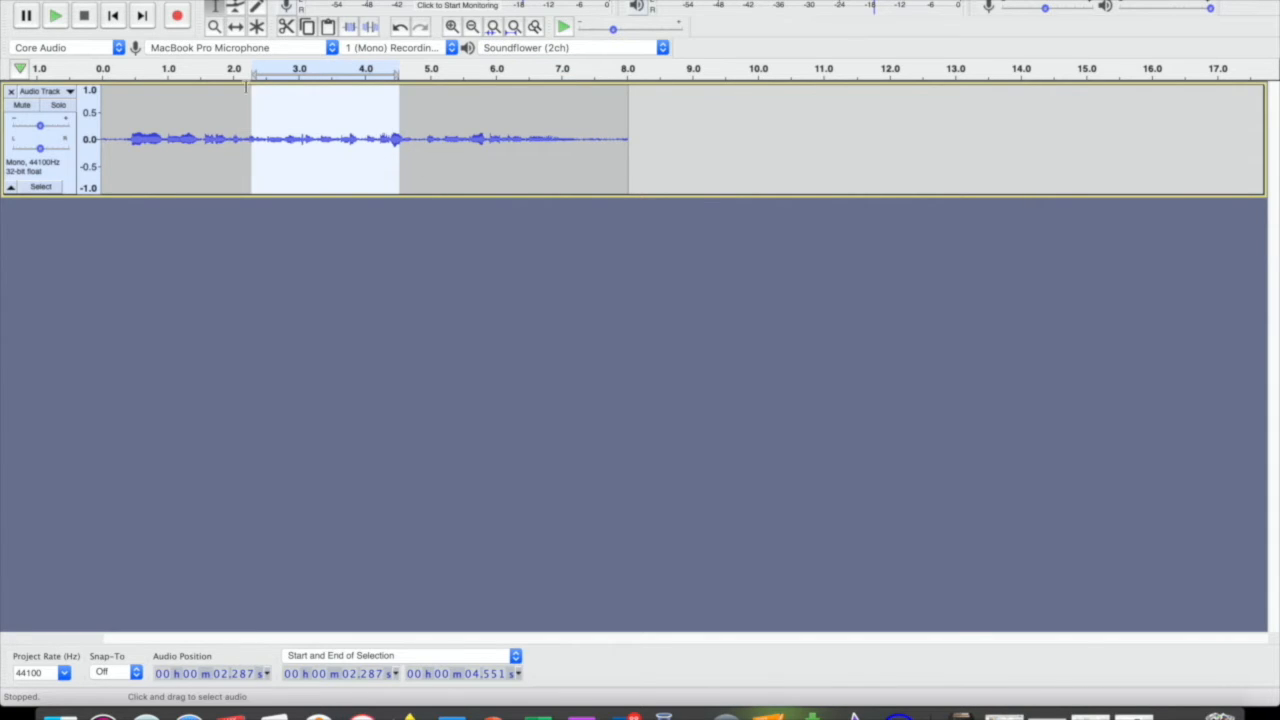
click(455, 1)
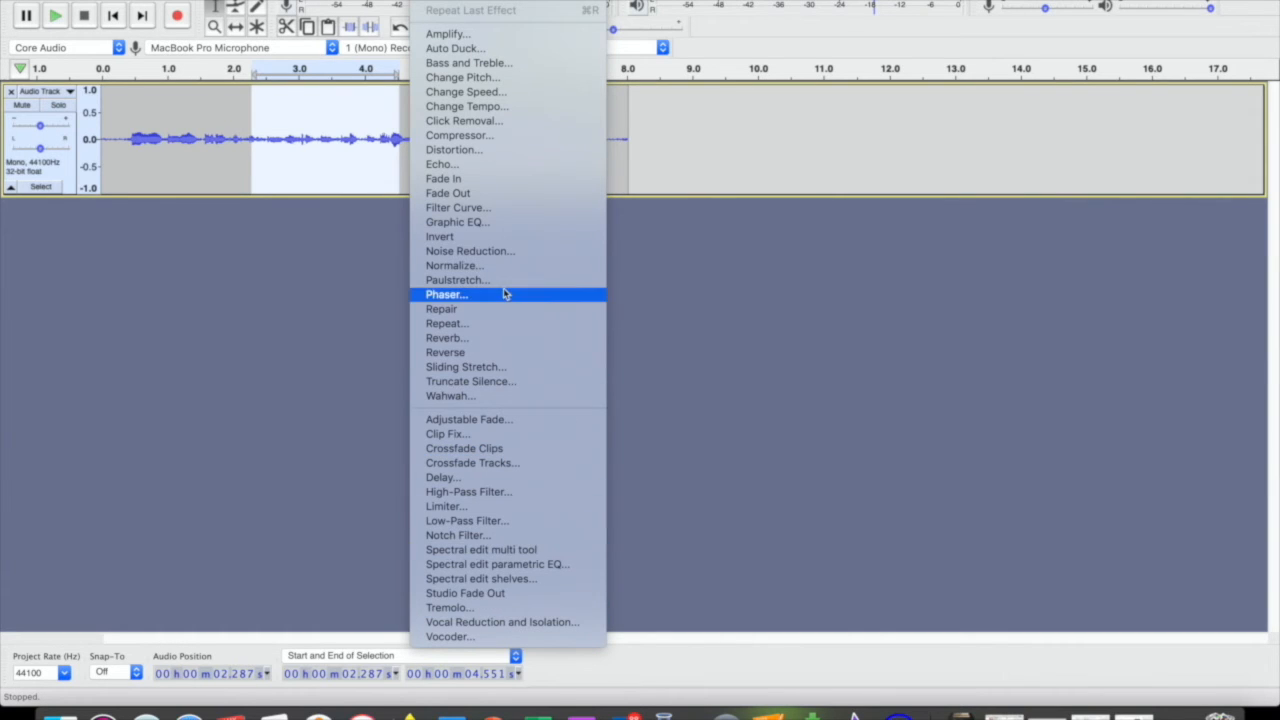
click(312, 134)
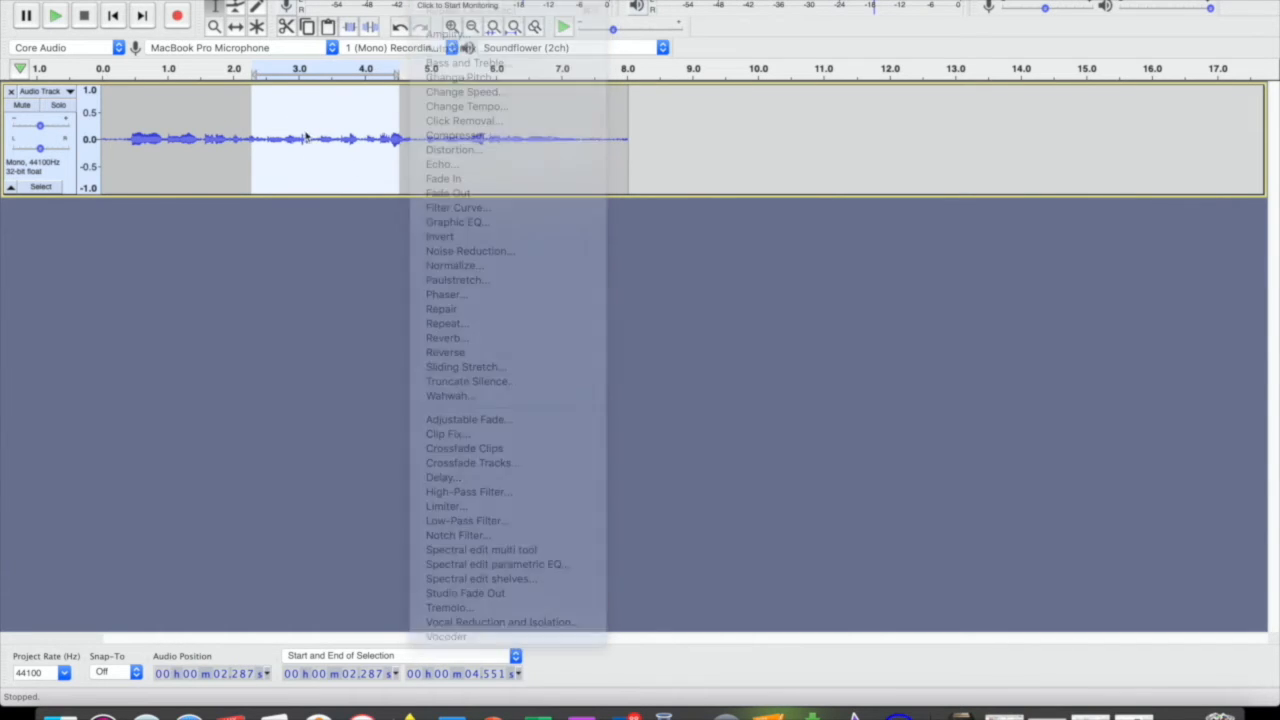
Step: Select the audio from about 0.82 to 6.18 seconds, then the entire track
drag(553, 120, 506, 166)
click(289, 295)
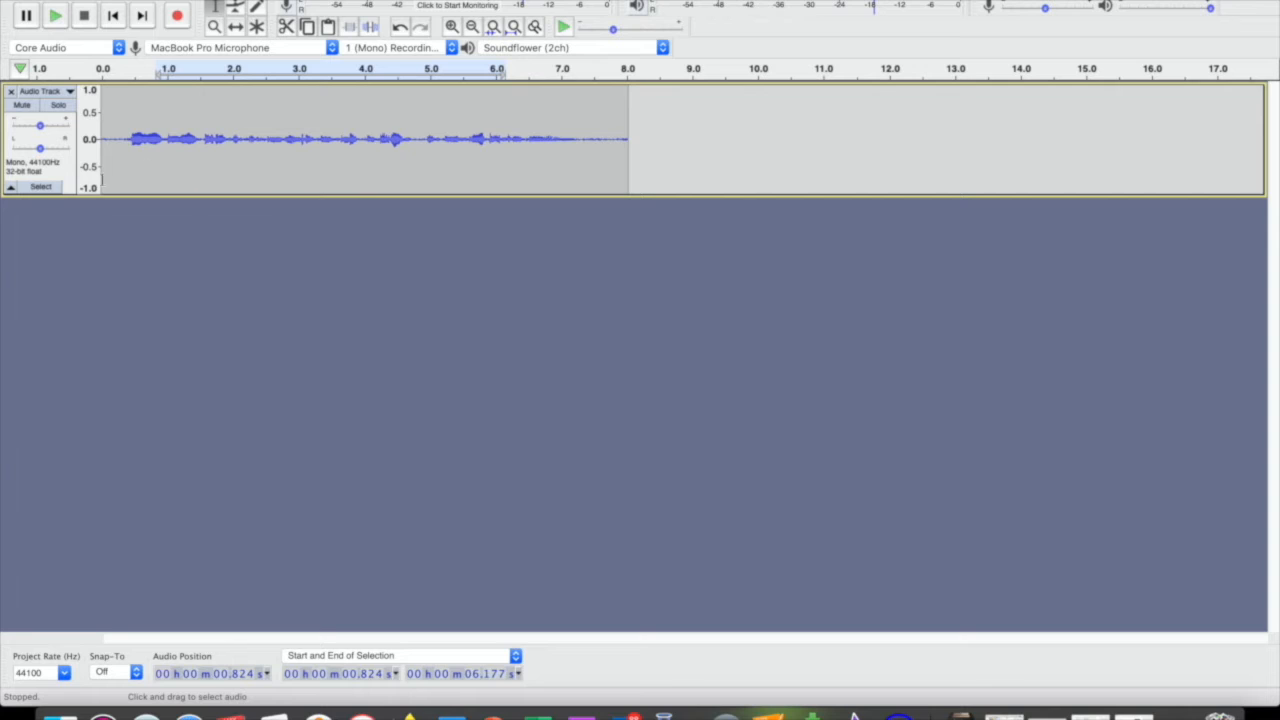
click(64, 172)
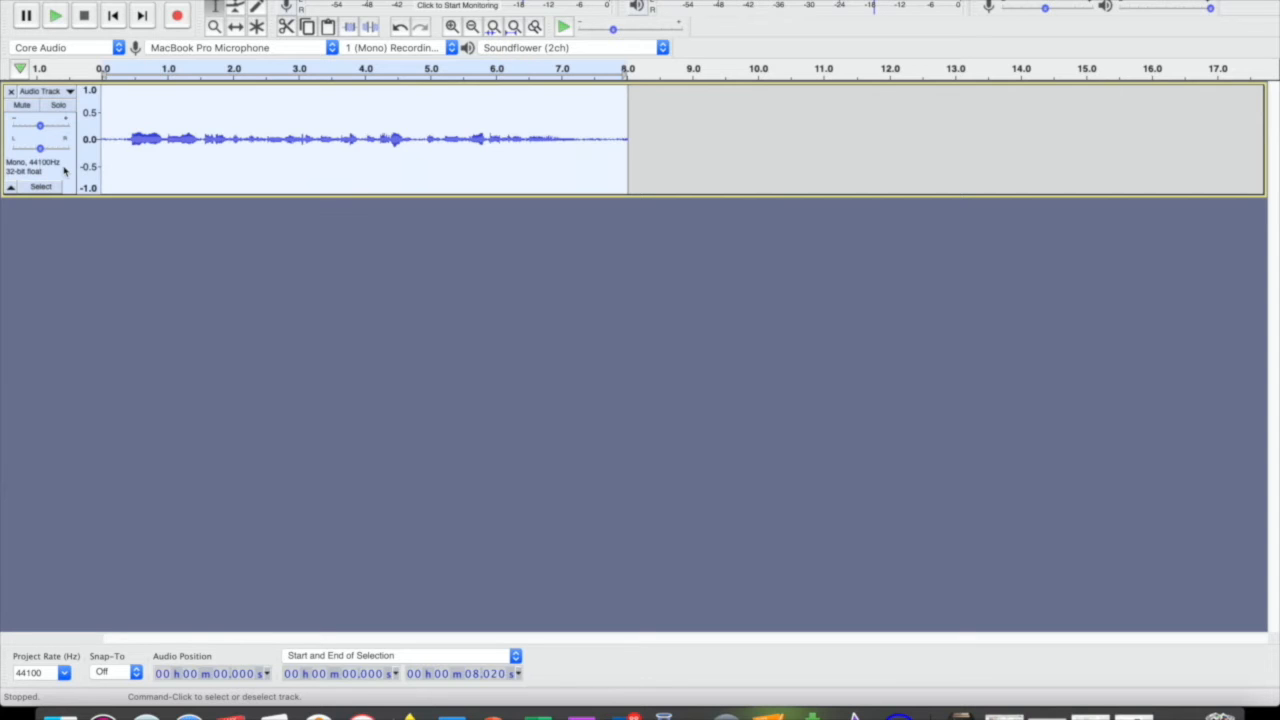
click(516, 309)
Step: Remove the near-silent first 0.42 seconds of the track, undoing the initial cut and deleting the section instead
drag(104, 140, 600, 173)
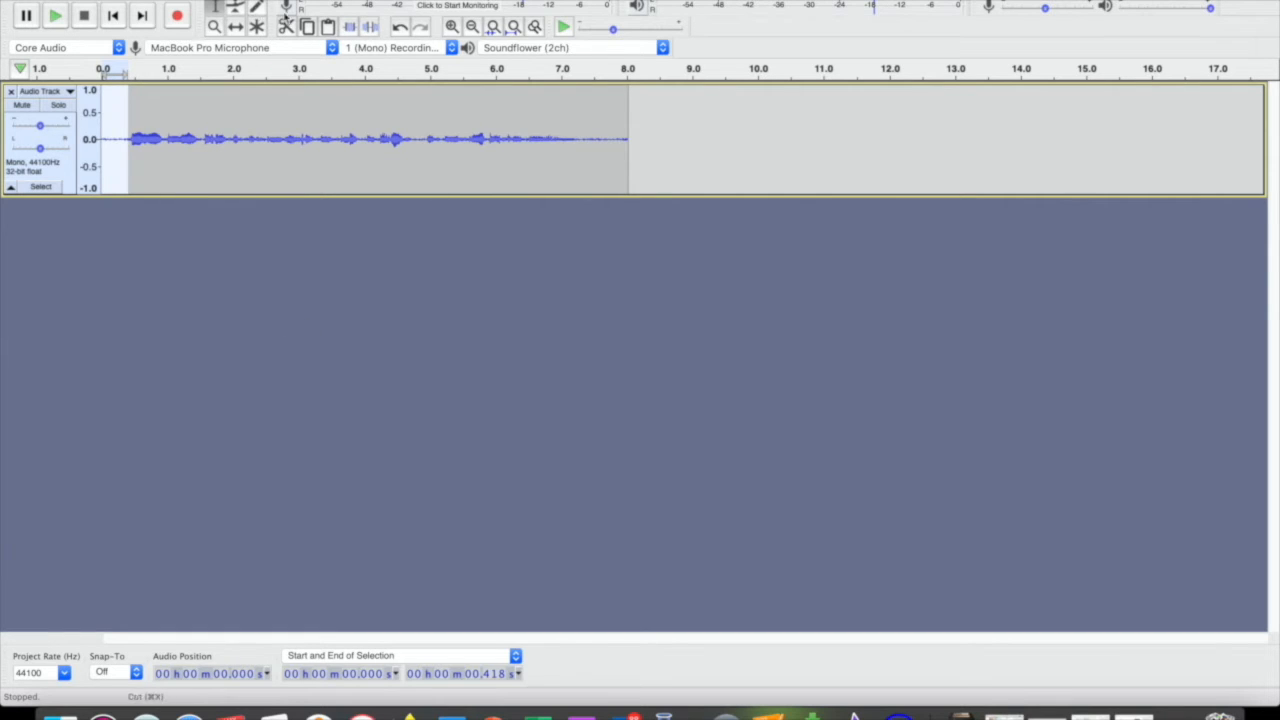
click(293, 29)
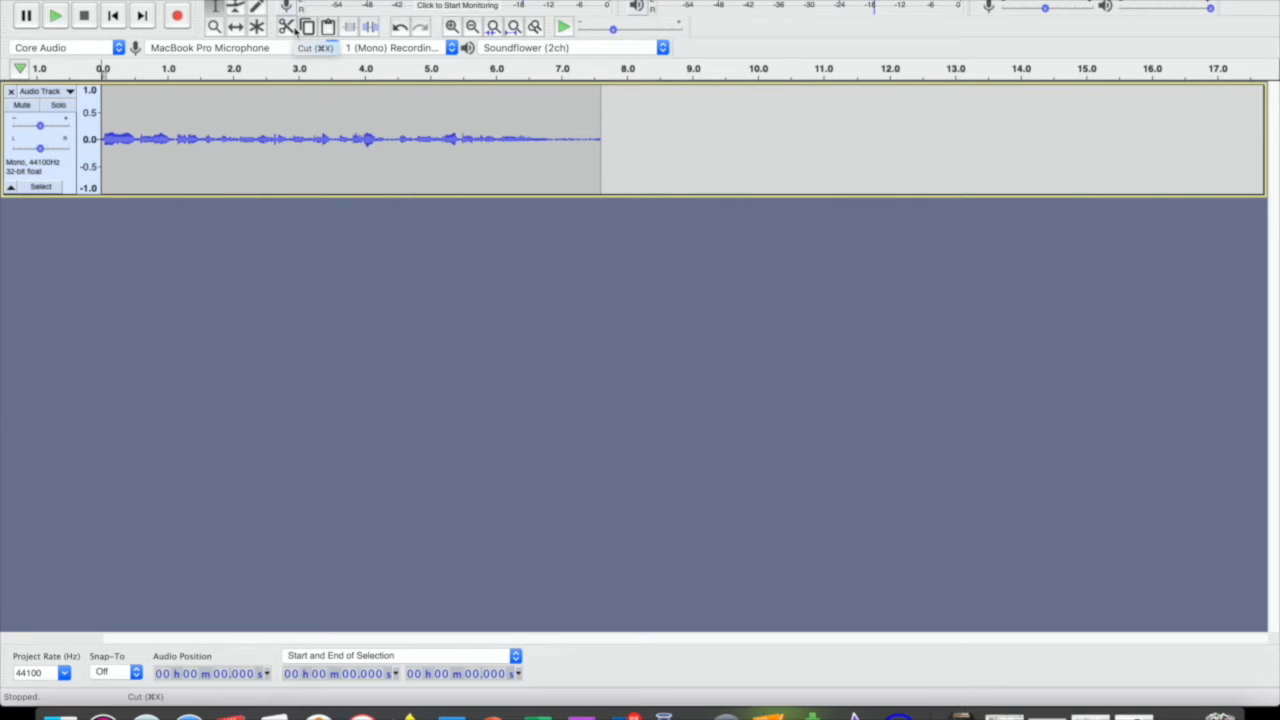
click(403, 30)
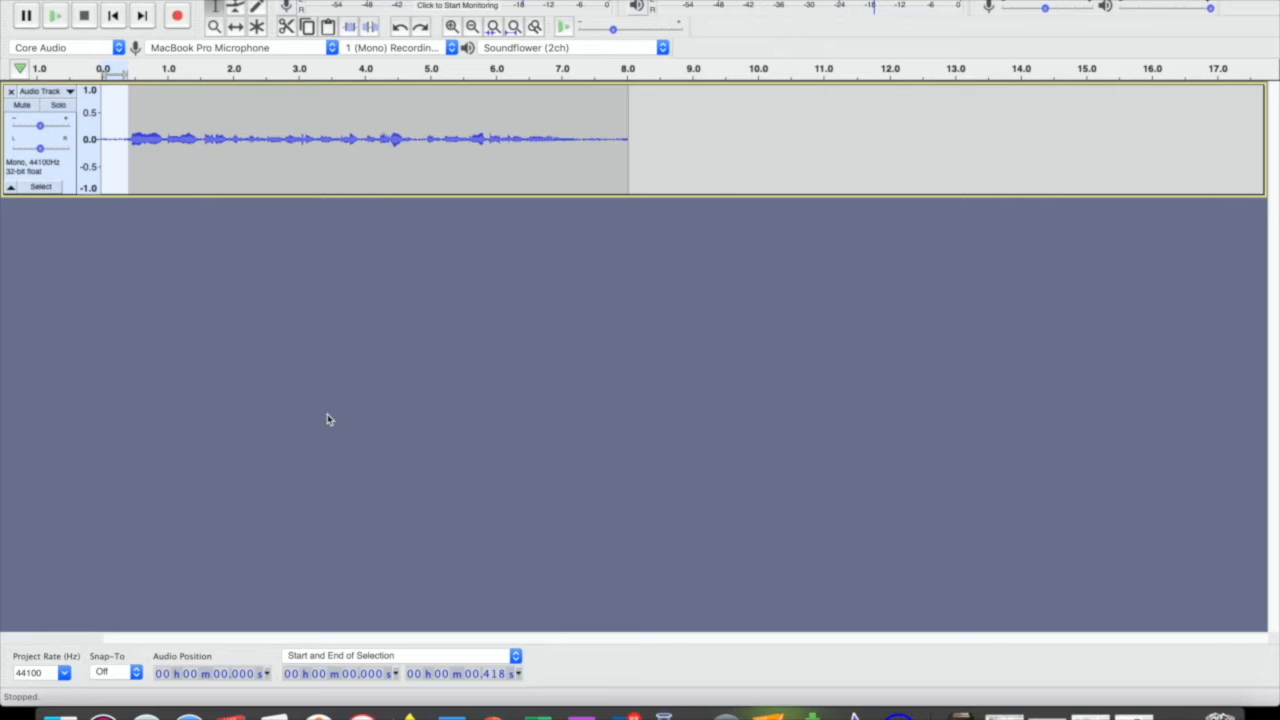
key(Delete)
Step: Delete the quiet end of the recording, from about 6.98 seconds onward
drag(186, 145, 390, 145)
drag(560, 142, 706, 159)
key(space)
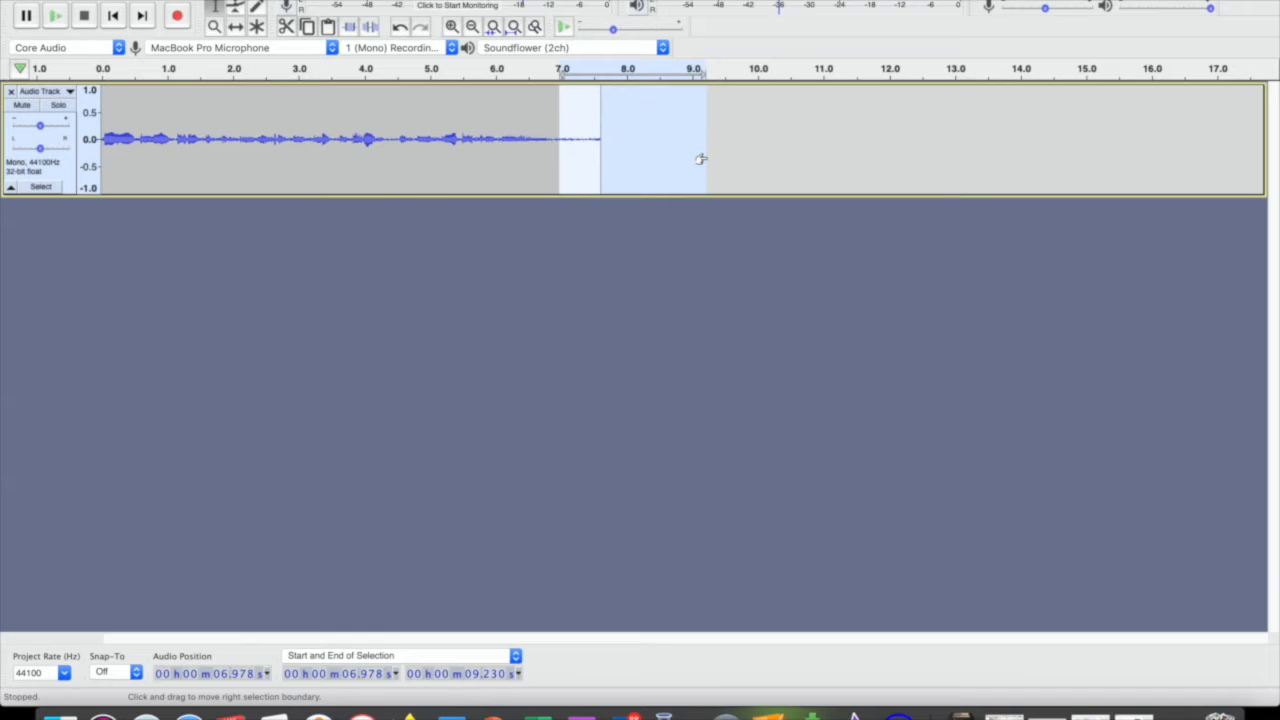
key(Delete)
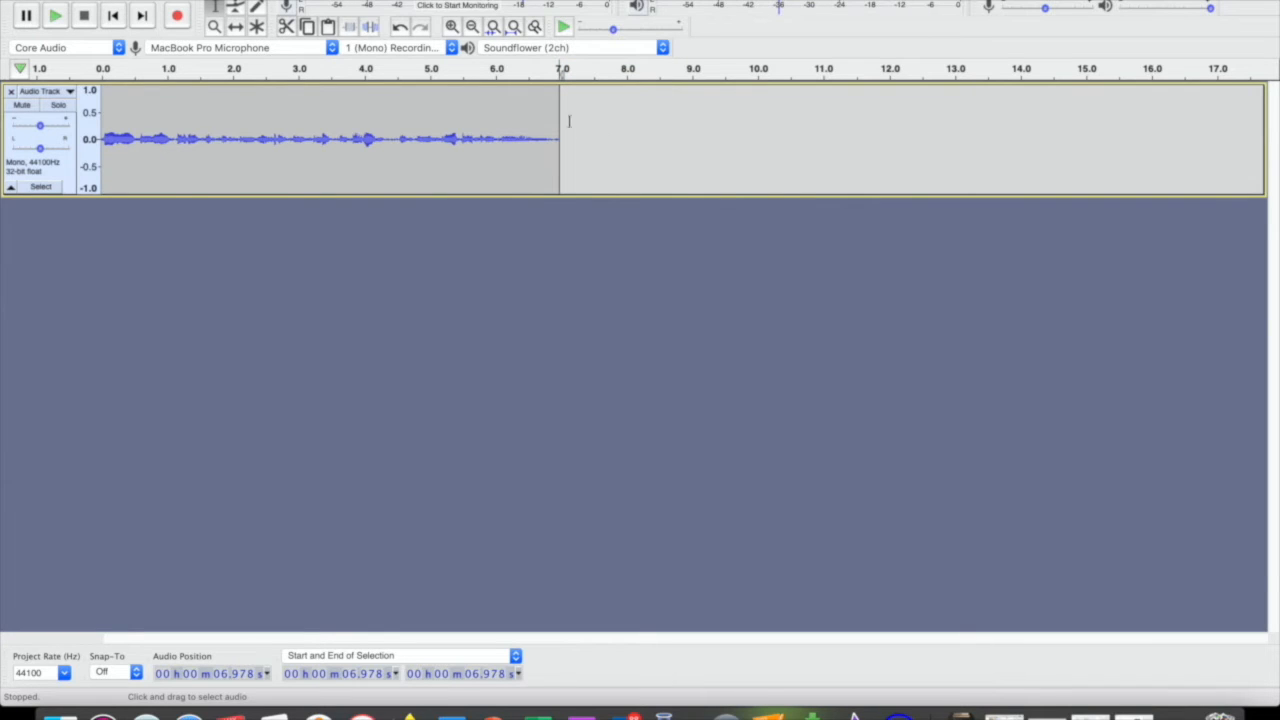
Step: Select the audio from about 1.93 to 4.44 seconds and play it back
drag(228, 122, 391, 112)
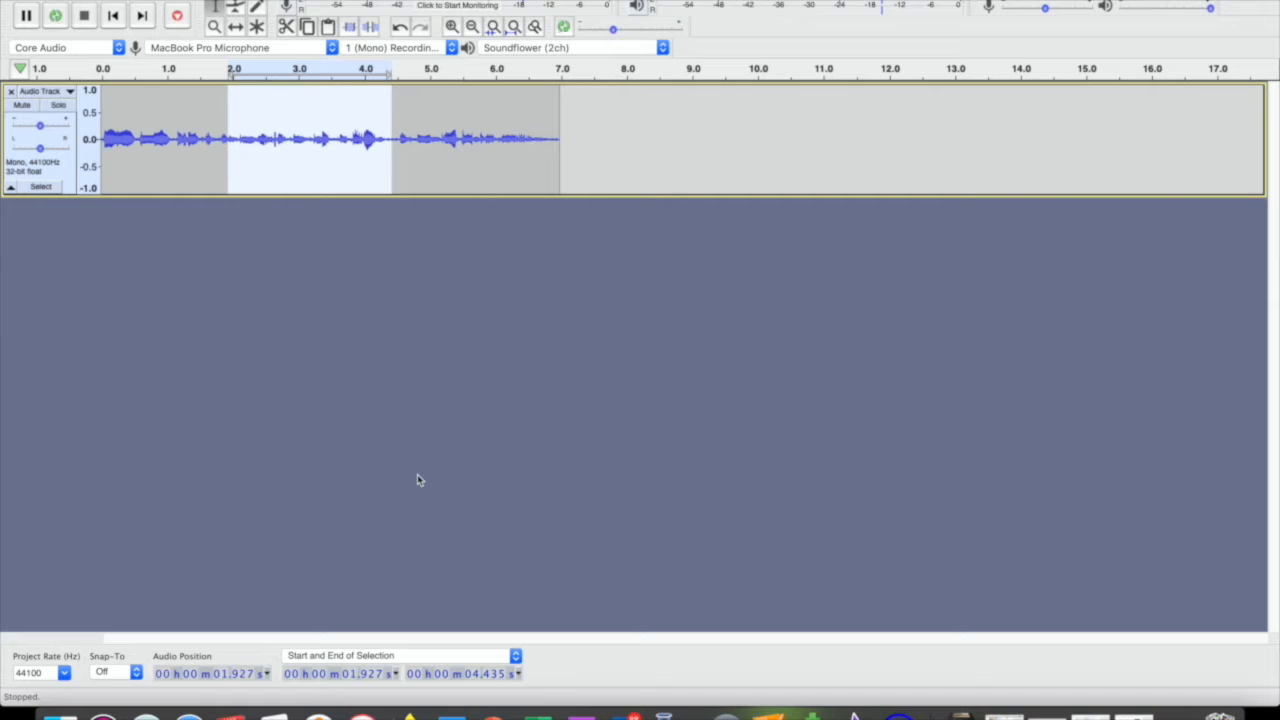
click(56, 16)
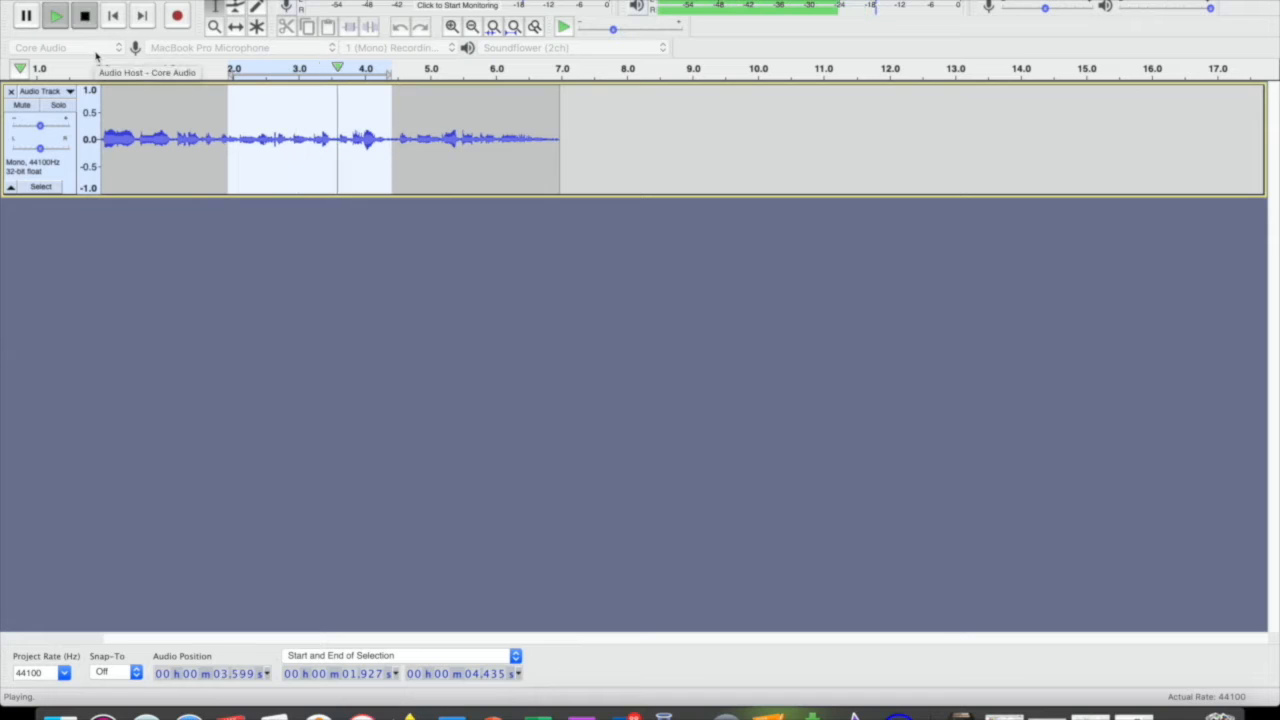
click(84, 15)
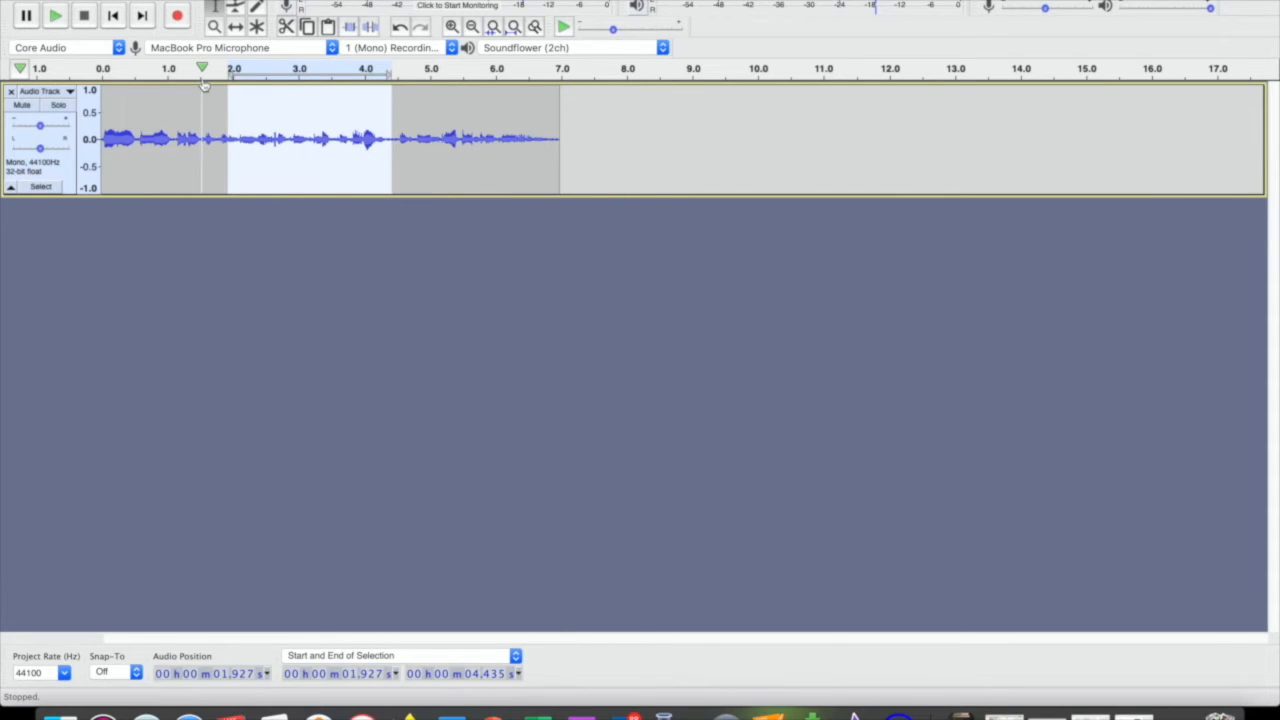
Step: Record a second take over the selected time range on a new track, then remove that track
key(shift)
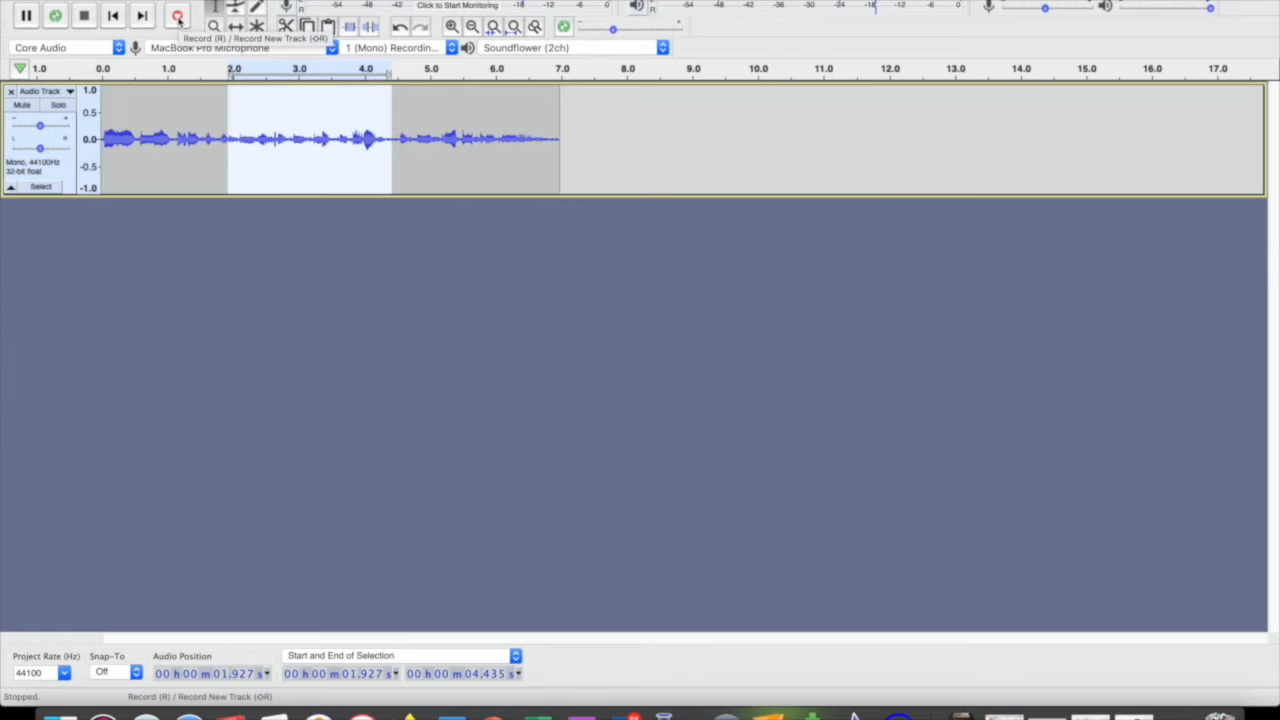
shift+click(177, 18)
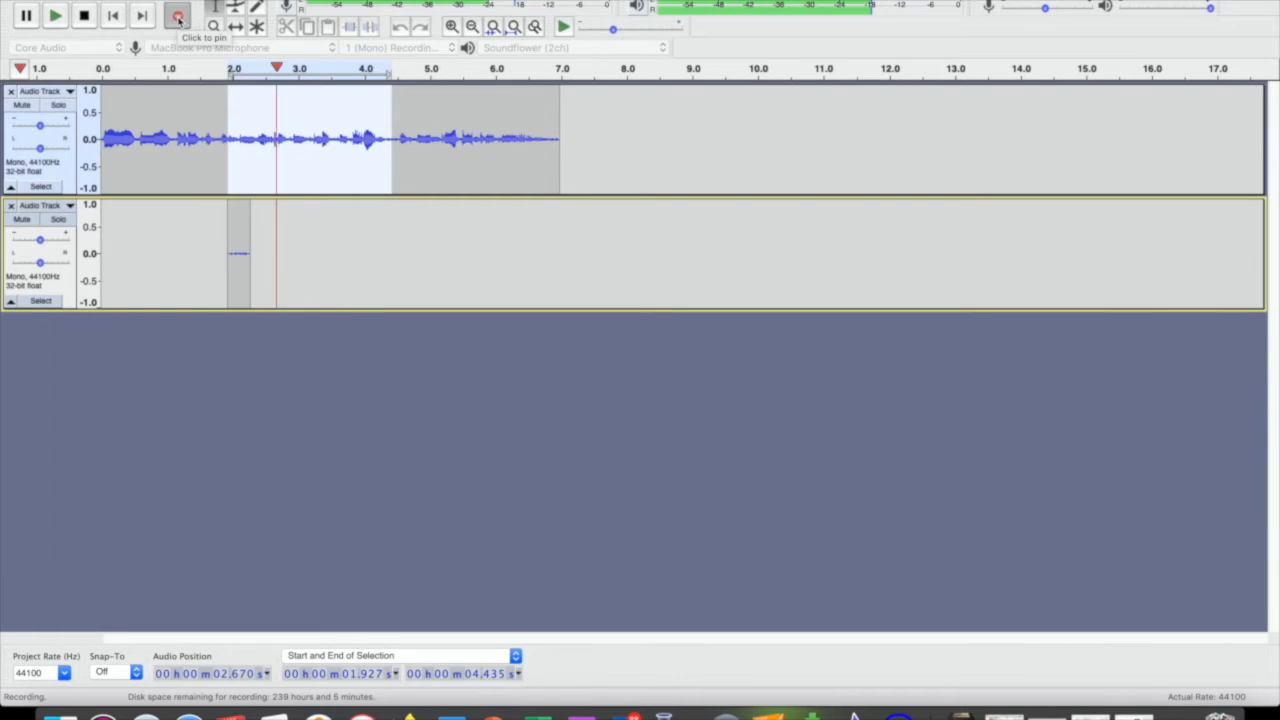
click(85, 16)
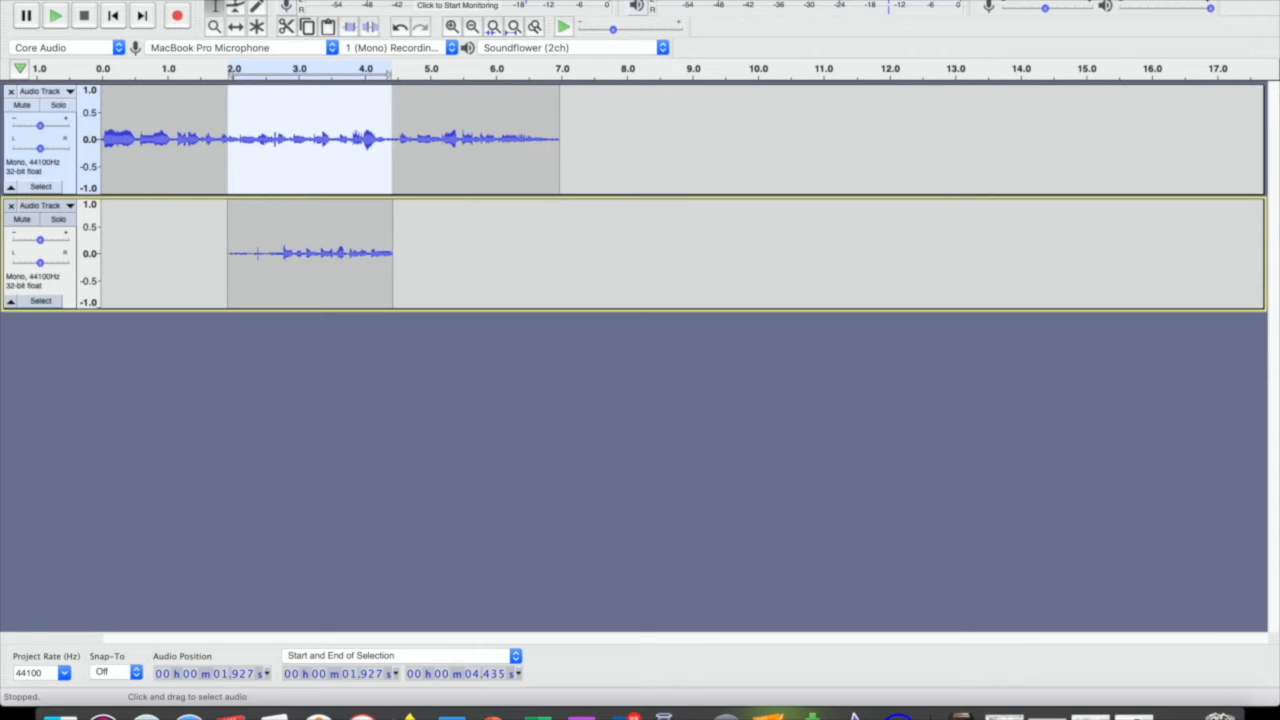
click(10, 205)
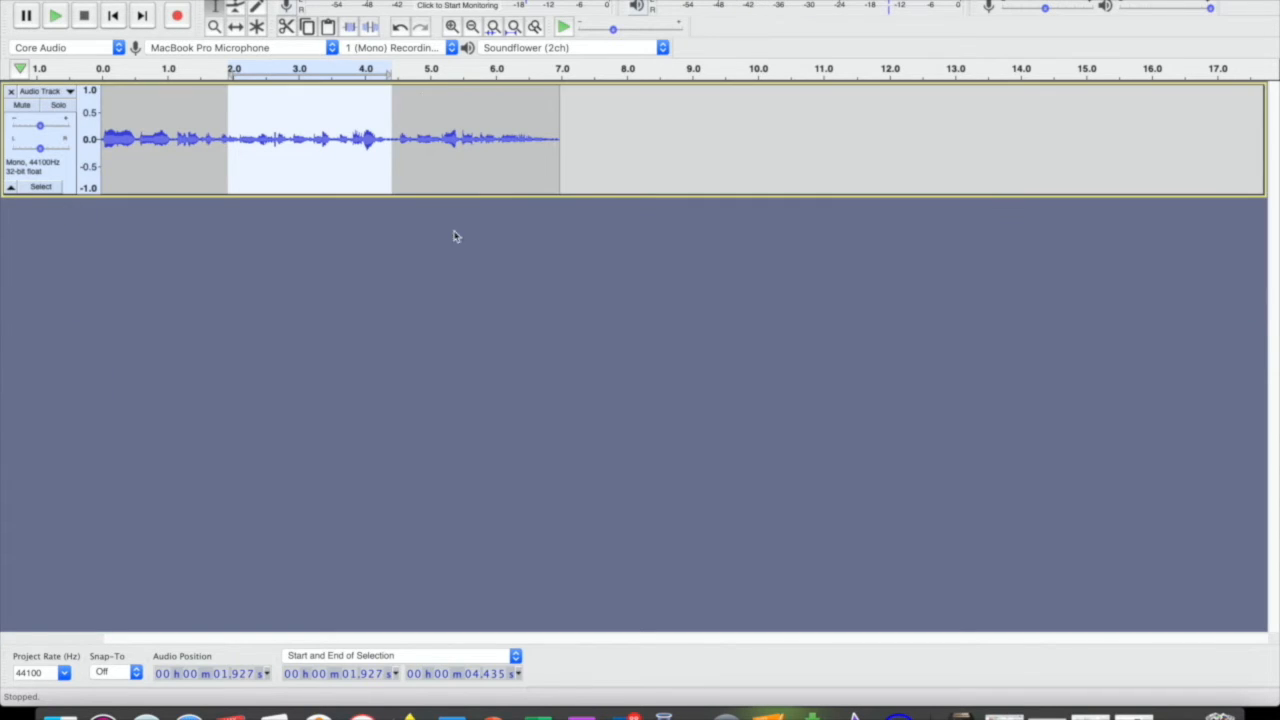
Step: Record more audio on the same track starting at about 7.49 seconds, then undo that recording
click(593, 121)
click(184, 13)
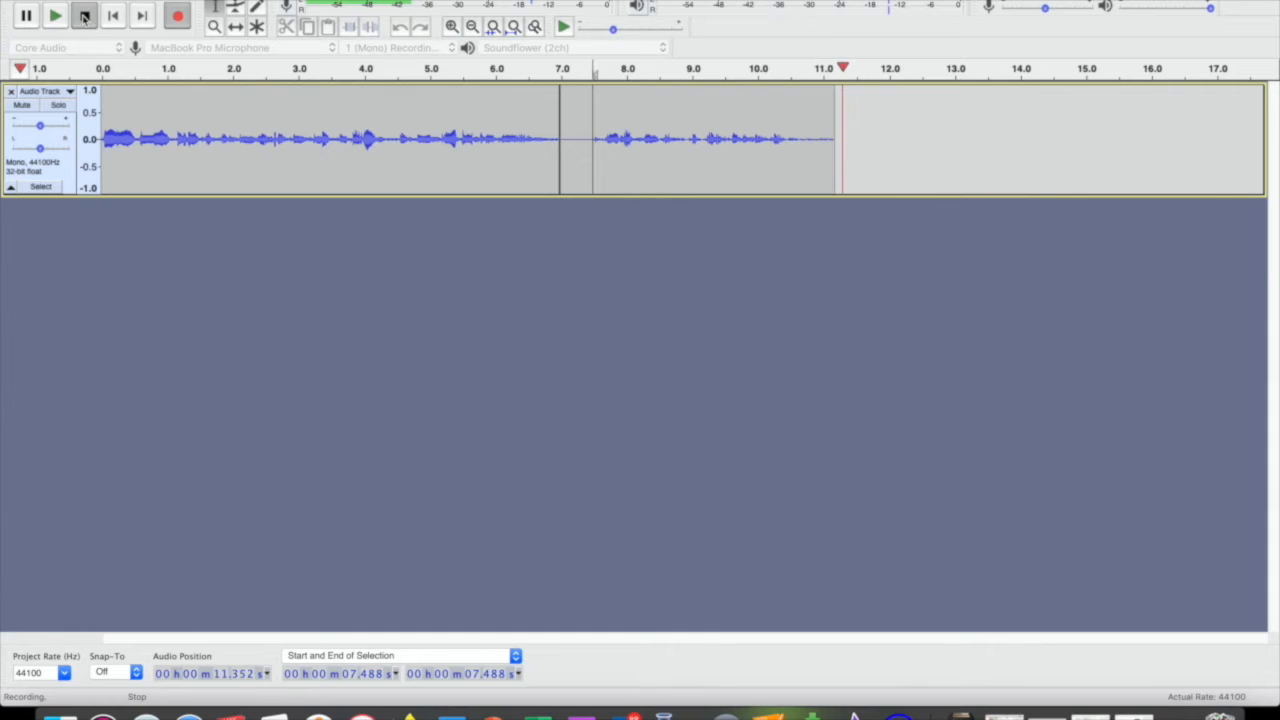
click(84, 16)
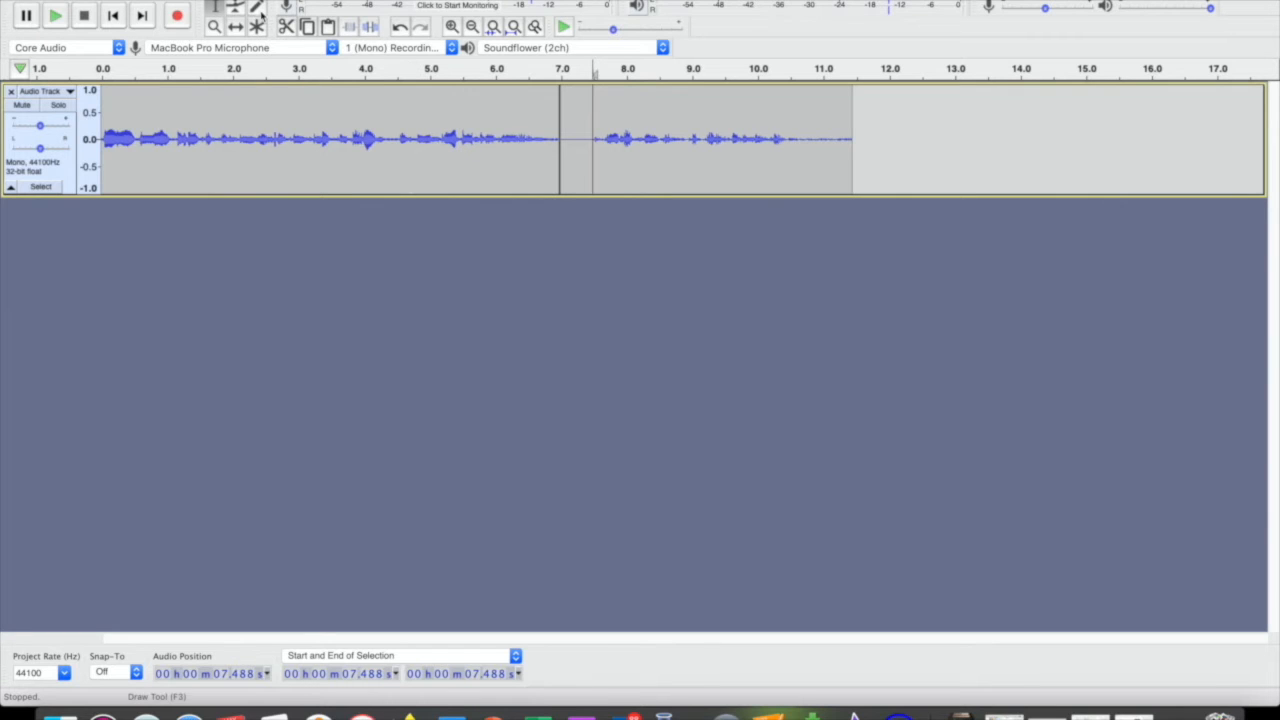
key(super+z)
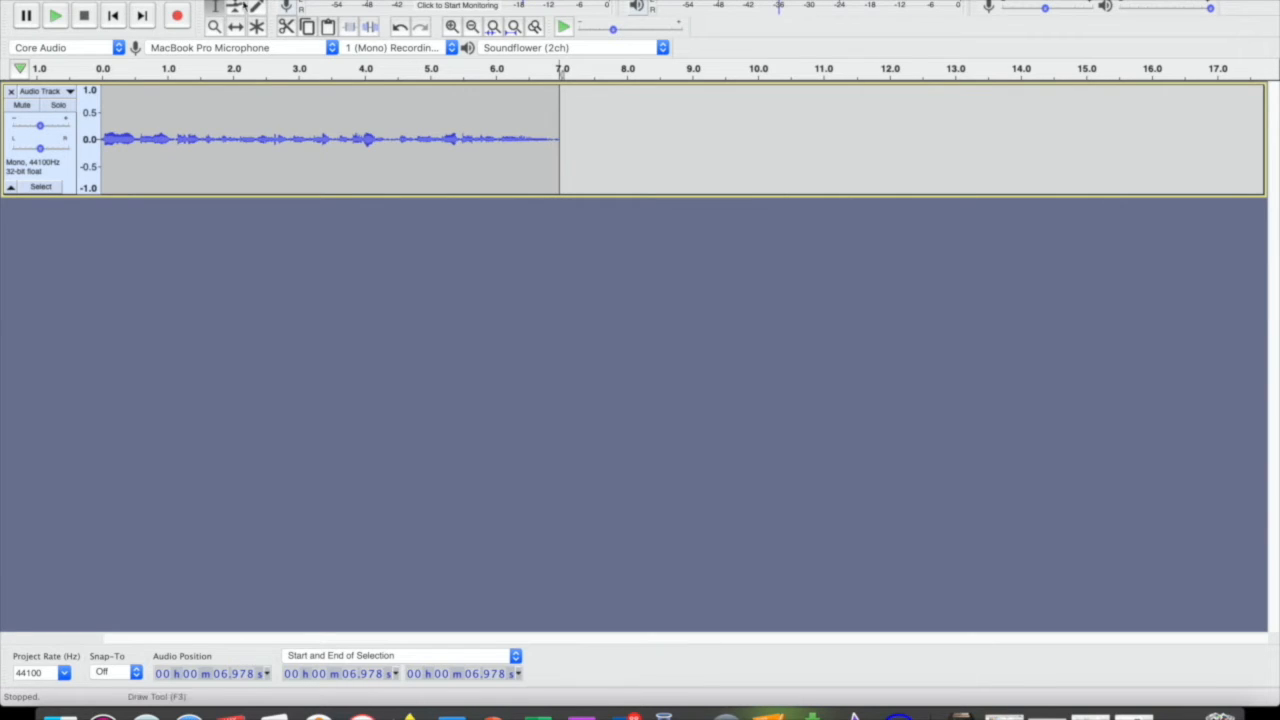
Step: Shape the track's volume with the Envelope tool, making dips near 2.2 and 4.2 seconds and a deeper one near 0.7 seconds
click(235, 7)
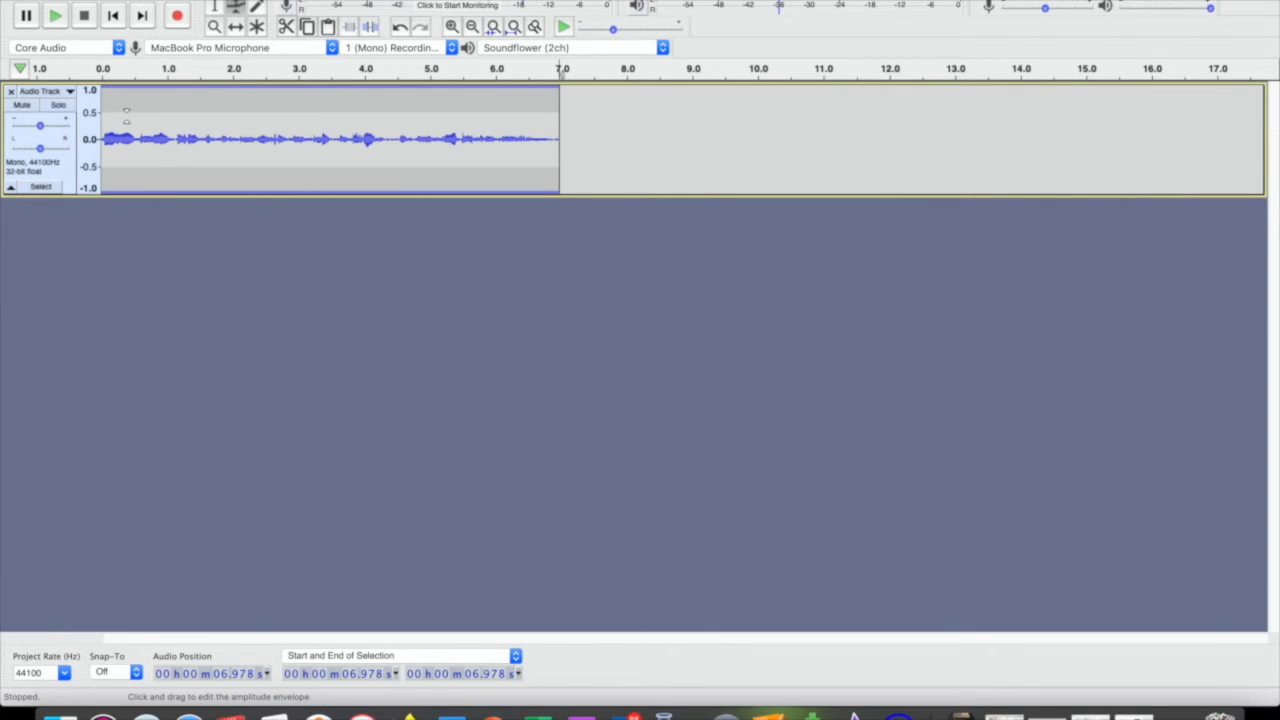
mouse_move(121, 100)
mouse_down()
mouse_move(152, 131)
mouse_move(184, 100)
mouse_move(247, 97)
mouse_move(246, 129)
mouse_move(311, 128)
mouse_move(309, 95)
mouse_move(378, 112)
mouse_move(378, 135)
mouse_move(429, 134)
mouse_move(429, 90)
mouse_up()
click(100, 72)
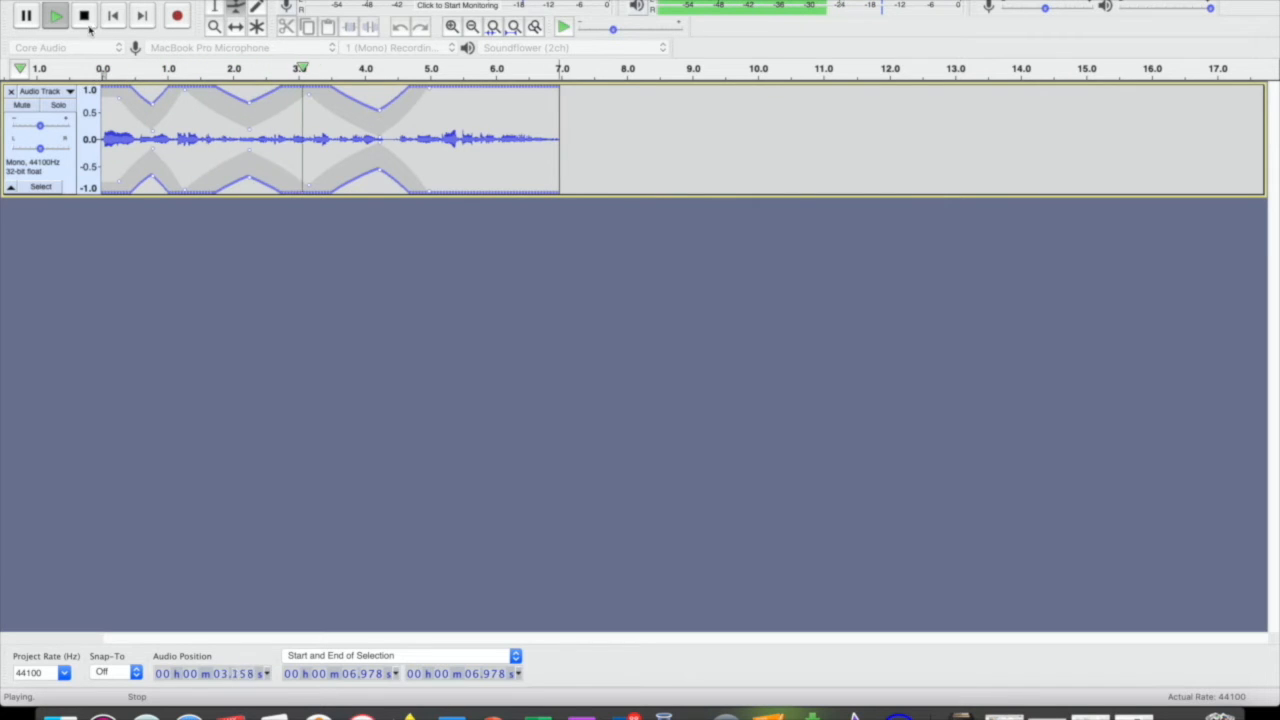
click(85, 17)
drag(150, 97, 157, 122)
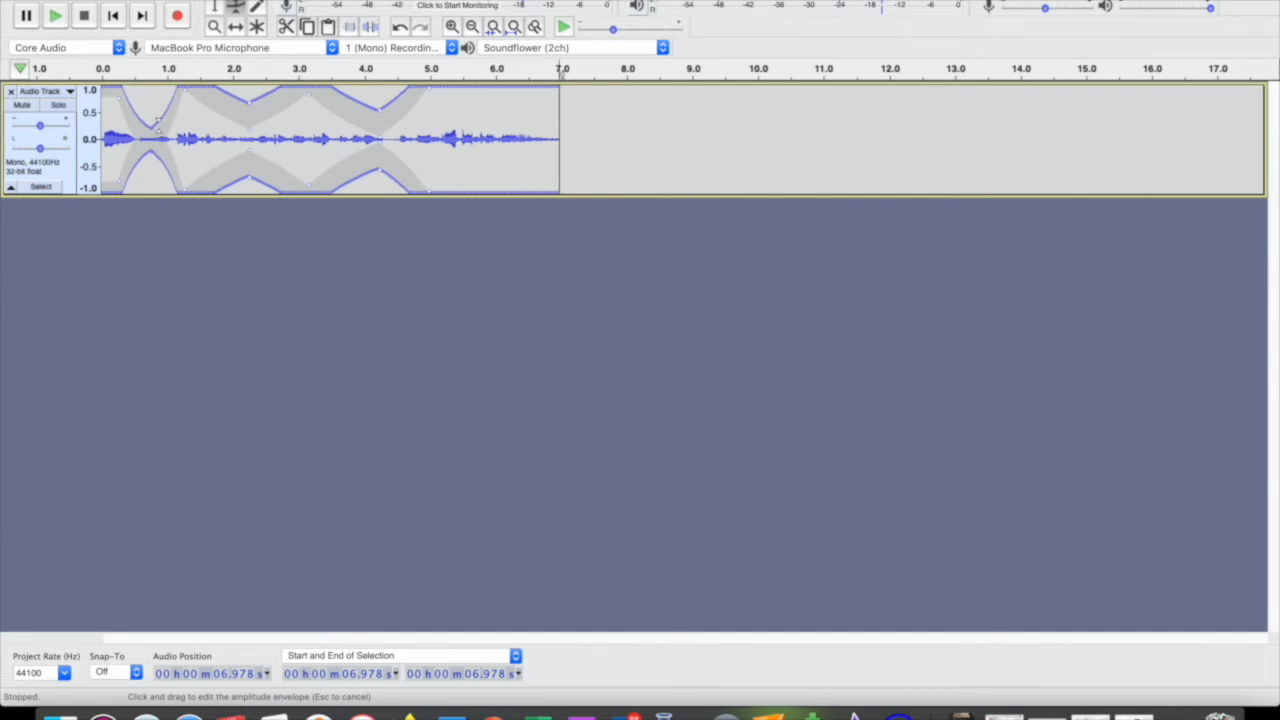
Step: Deepen the envelope dips near 2.4 and 4.3 seconds and add one near 6.4 seconds, then play the track from the start
mouse_move(249, 112)
mouse_down()
mouse_move(255, 157)
mouse_move(257, 106)
mouse_move(259, 122)
mouse_up()
drag(385, 110, 380, 127)
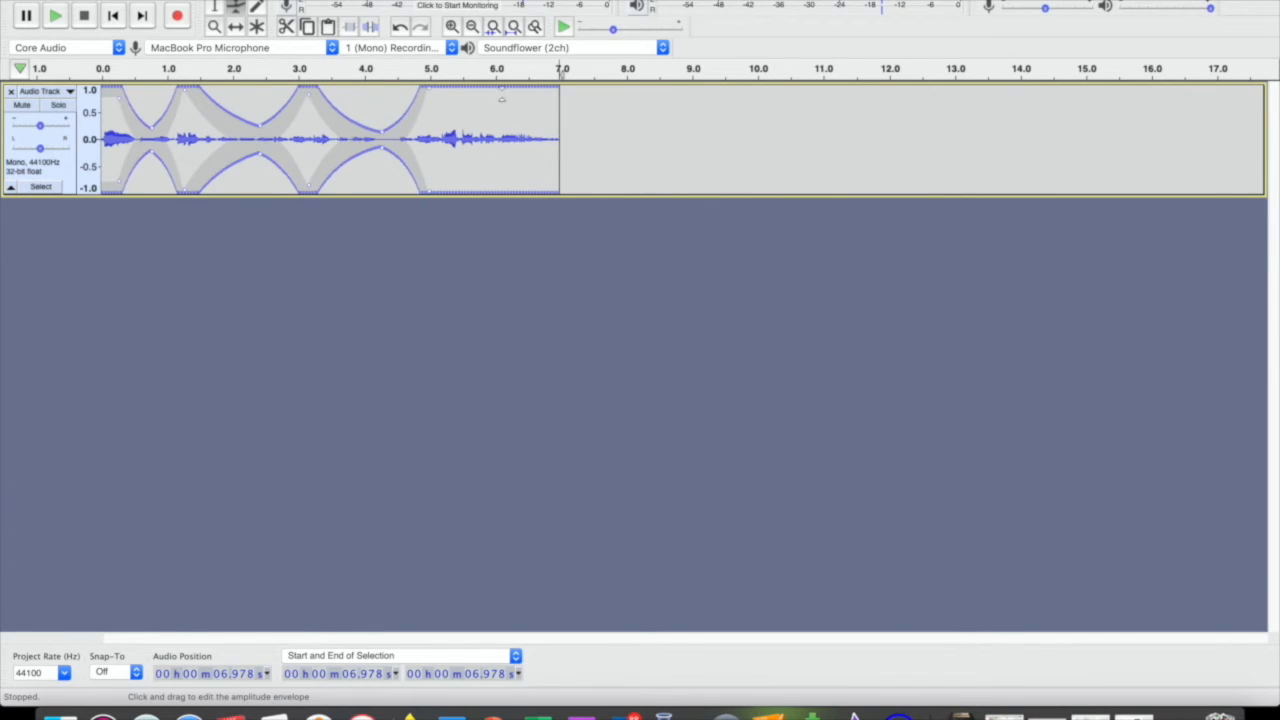
drag(484, 115, 517, 134)
click(102, 68)
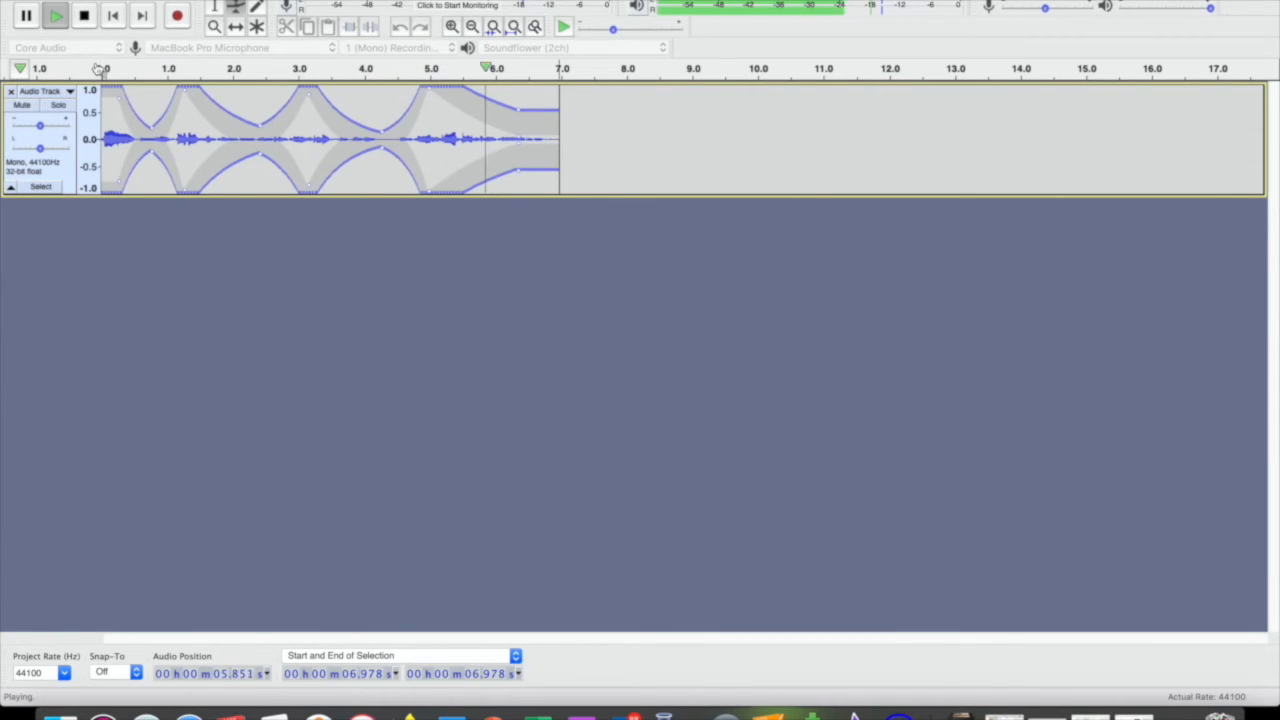
Step: Flatten the track's envelope by removing the dip points near 0.7, 2.4, 4.3 and 6.4 seconds
drag(151, 126, 151, 76)
drag(255, 124, 255, 41)
drag(396, 126, 374, 31)
drag(383, 129, 389, 6)
drag(521, 113, 528, 24)
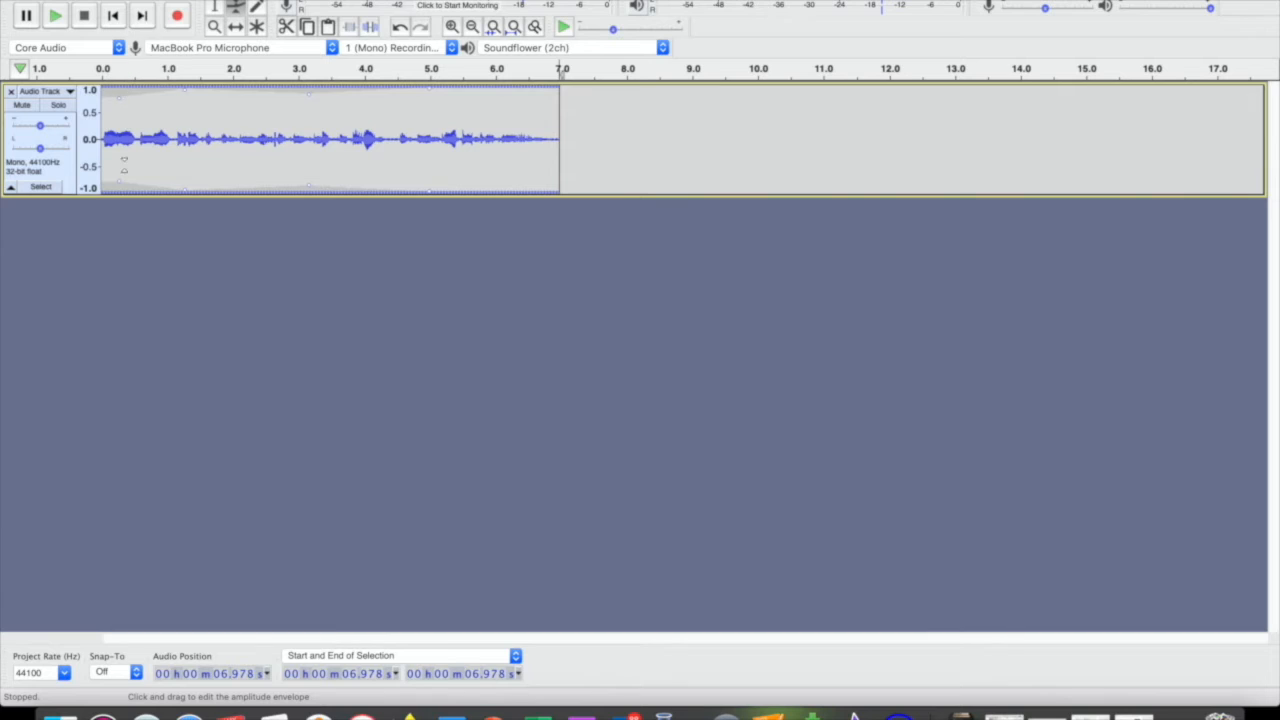
drag(125, 181, 123, 275)
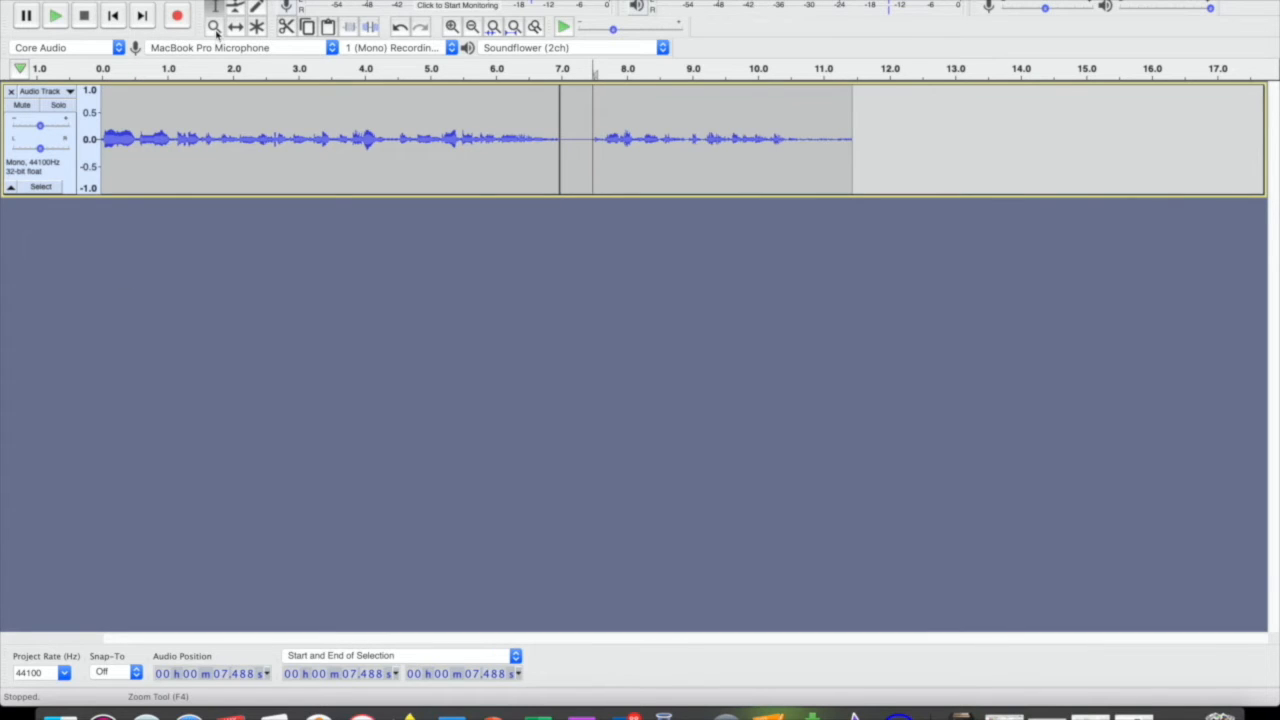
Step: Zoom in on the waveform around 3.5 seconds with the Zoom tool until individual samples can be examined
click(215, 27)
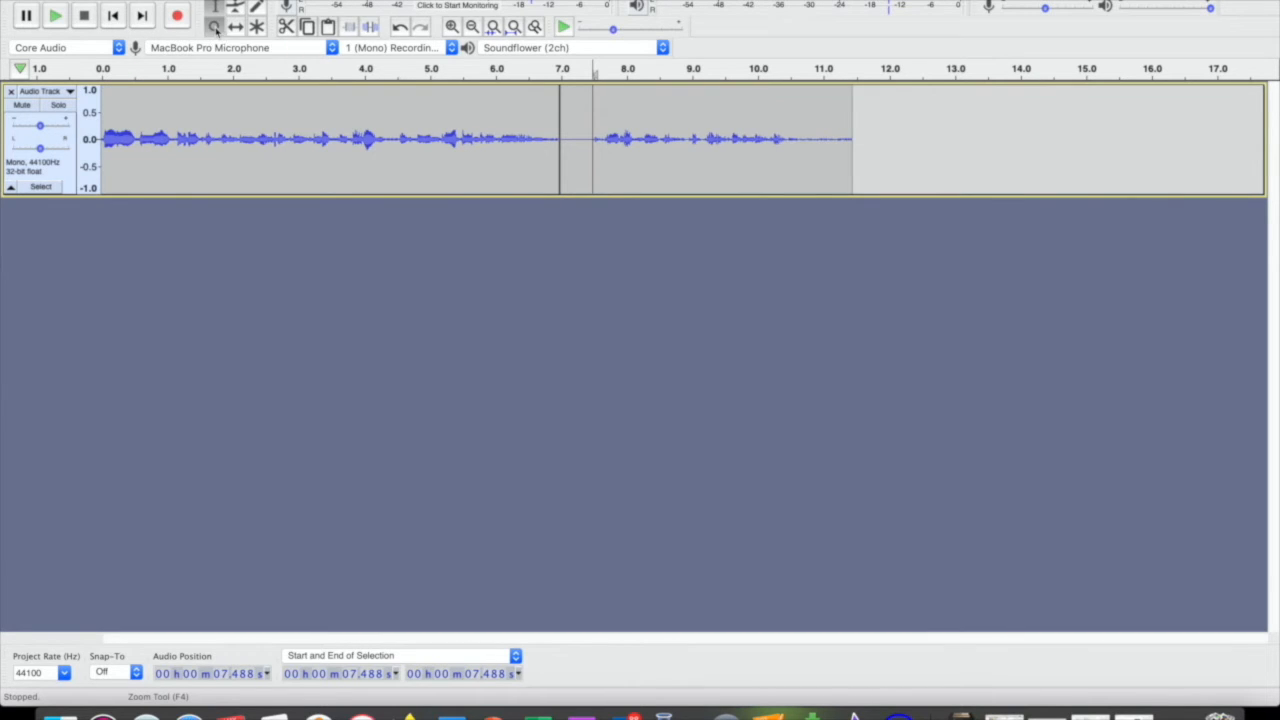
click(329, 117)
click(330, 117)
click(330, 116)
click(330, 116)
click(330, 116)
click(330, 116)
click(330, 116)
click(330, 116)
click(330, 116)
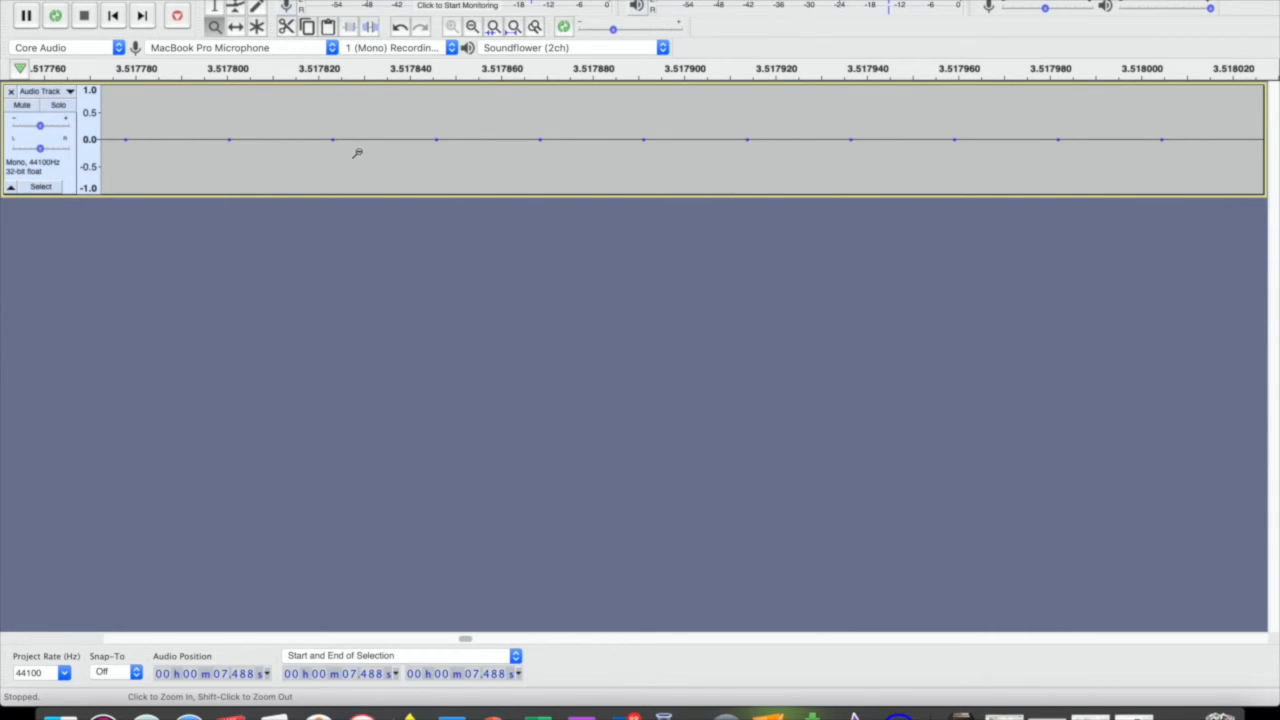
Step: Zoom the timeline out from the sample level until it spans more than one minute
shift+click(357, 153)
shift+click(357, 153)
shift+click(357, 153)
shift+click(357, 153)
shift+click(357, 153)
shift+click(357, 153)
shift+click(358, 153)
shift+click(358, 153)
shift+click(357, 153)
shift+click(357, 153)
shift+click(357, 153)
shift+click(357, 153)
shift+click(357, 153)
shift+click(357, 153)
shift+click(357, 153)
shift+click(357, 153)
shift+click(357, 153)
shift+click(357, 153)
shift+click(357, 153)
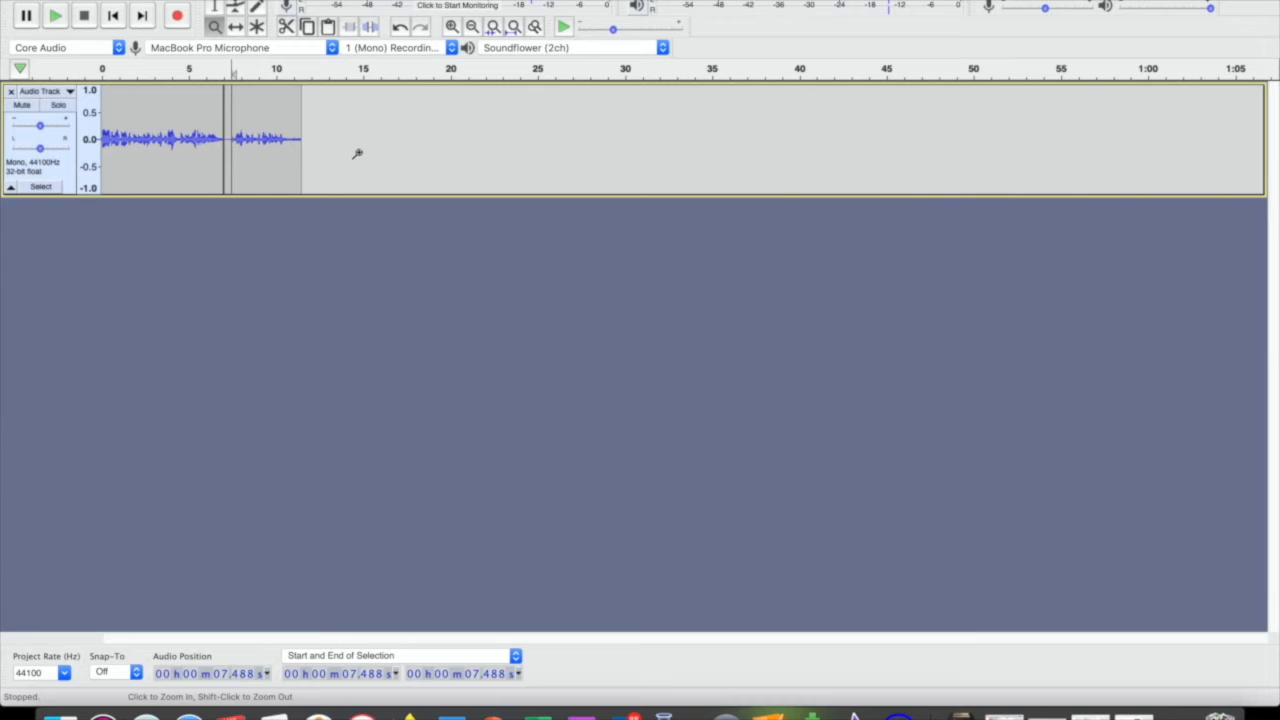
Step: Examine the waveform between about 3 and 5 seconds up close, then zoom out to view both clips
click(157, 140)
click(157, 140)
click(157, 140)
click(157, 140)
click(157, 140)
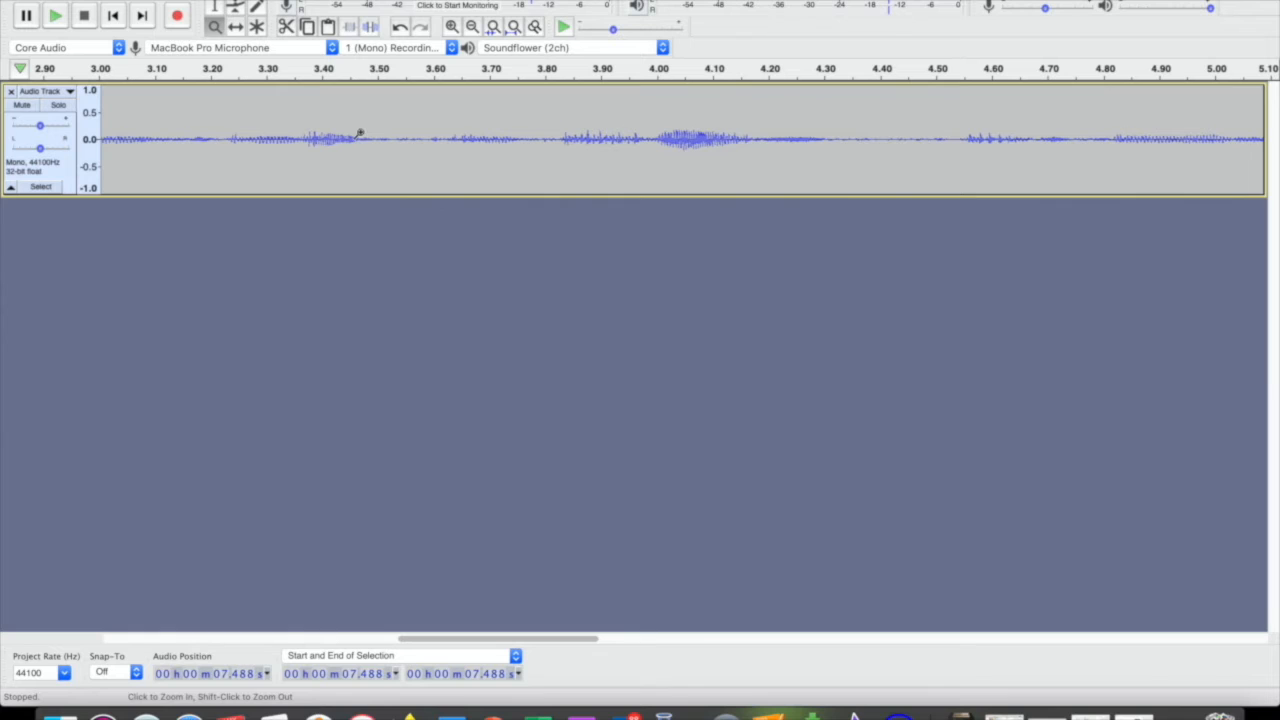
shift+click(297, 167)
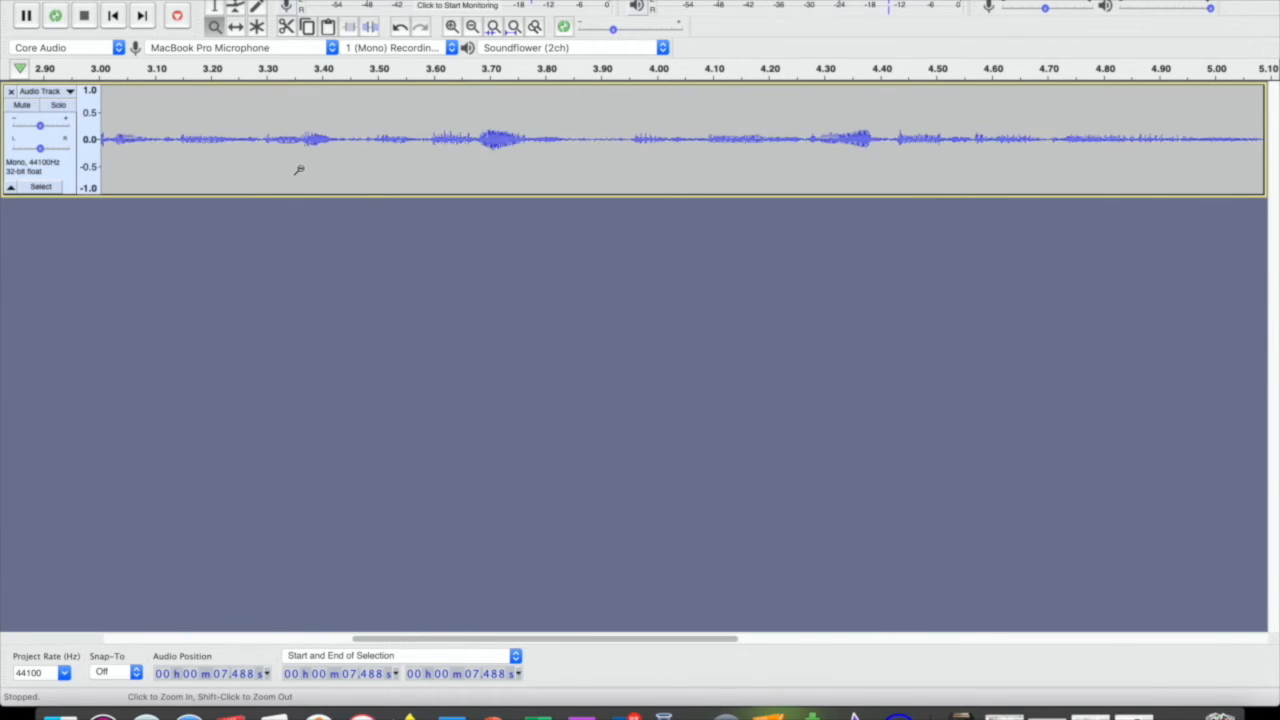
shift+click(297, 167)
shift+click(297, 167)
shift+click(297, 170)
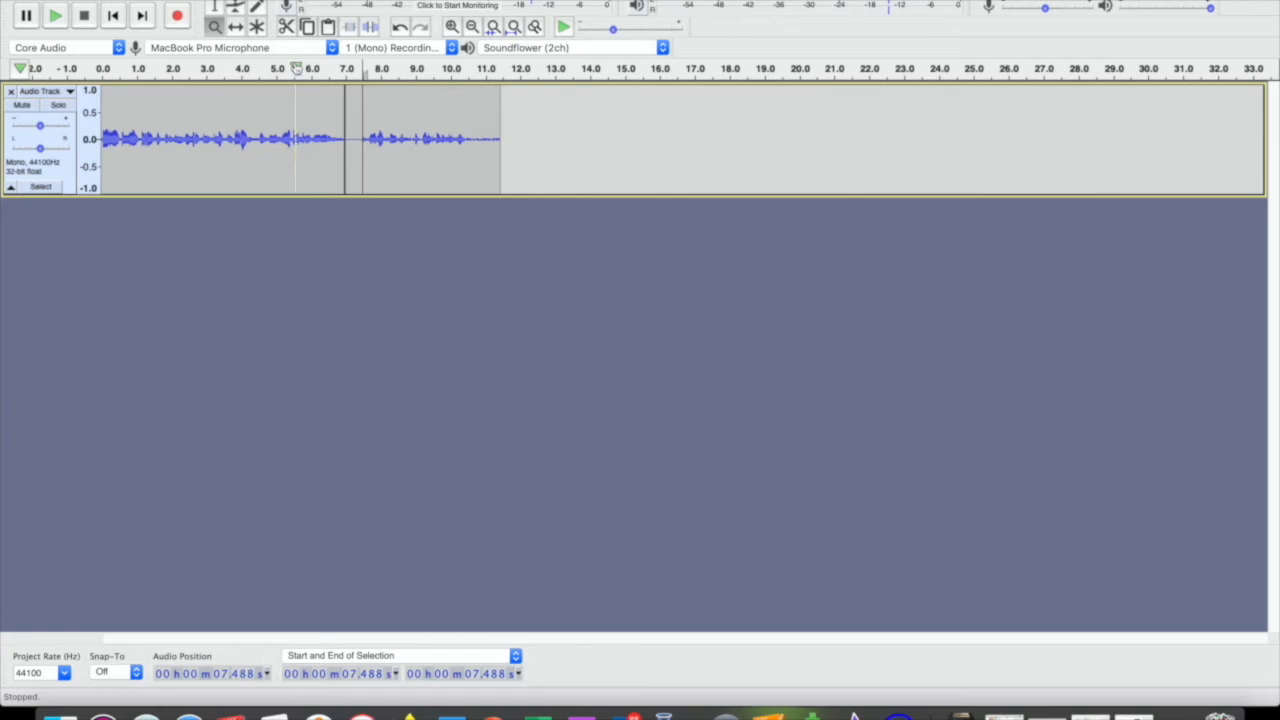
Step: Shift the clips about 2 seconds later with the Time Shift tool and move the second clip onto a new mono track at about 1.9 seconds
click(240, 28)
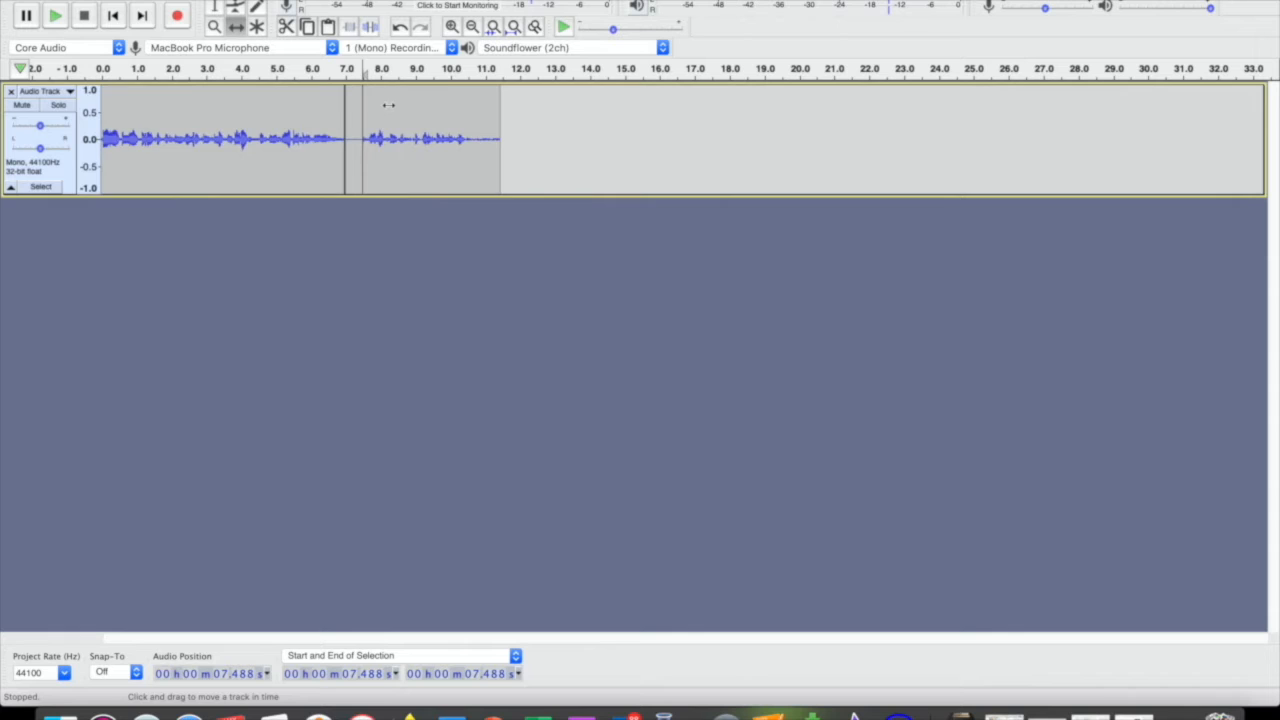
drag(388, 105, 464, 106)
click(323, 0)
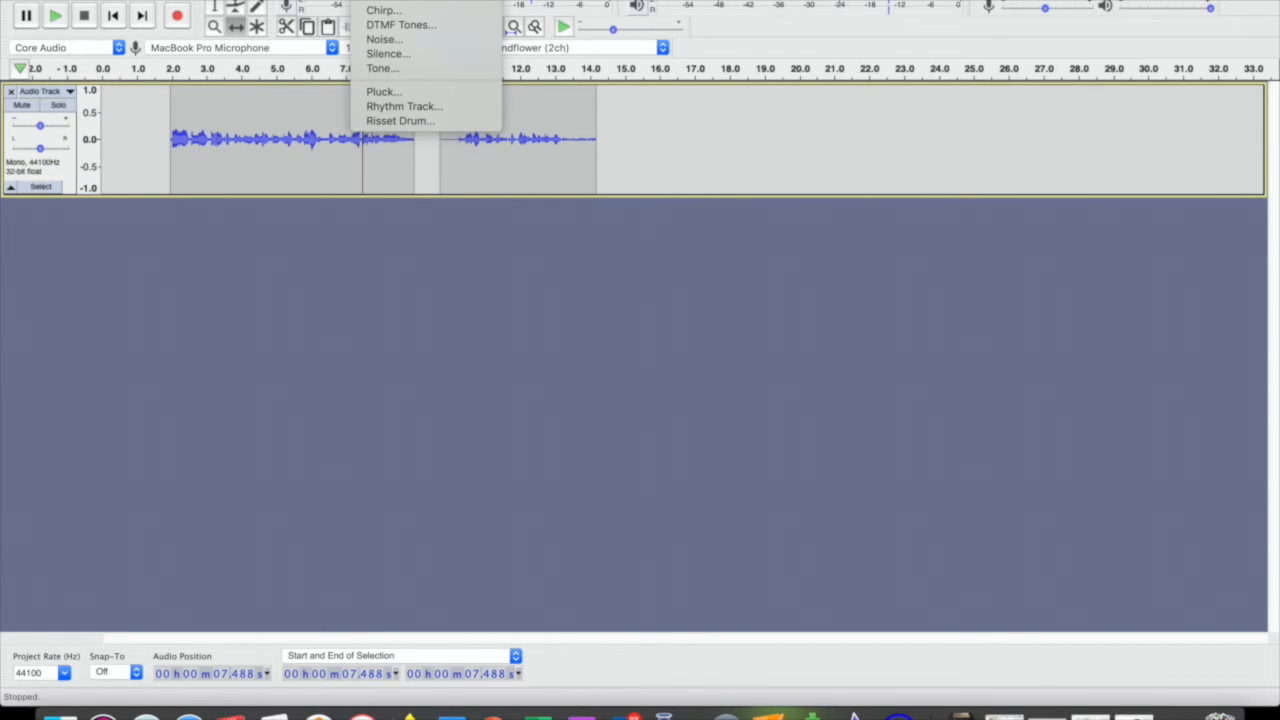
mouse_move(400, 0)
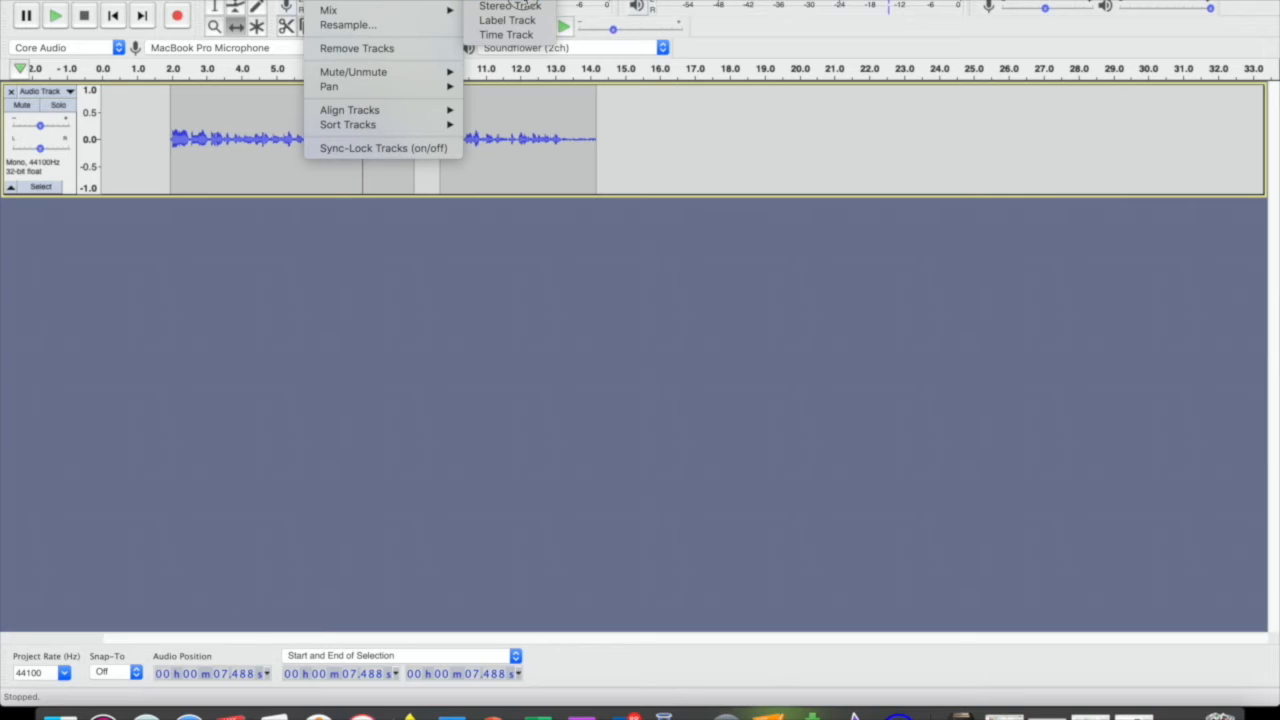
click(522, 0)
drag(516, 128, 248, 210)
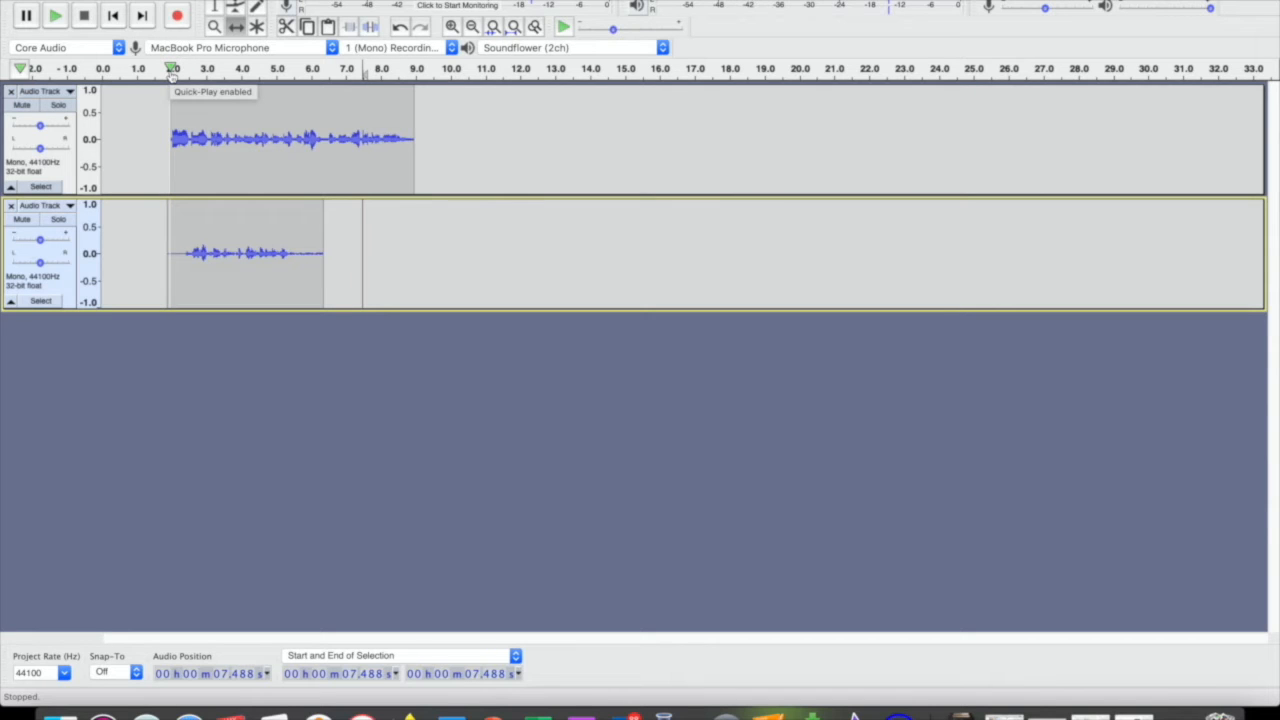
Step: Play both tracks together from about 2 seconds, then stop playback
click(172, 72)
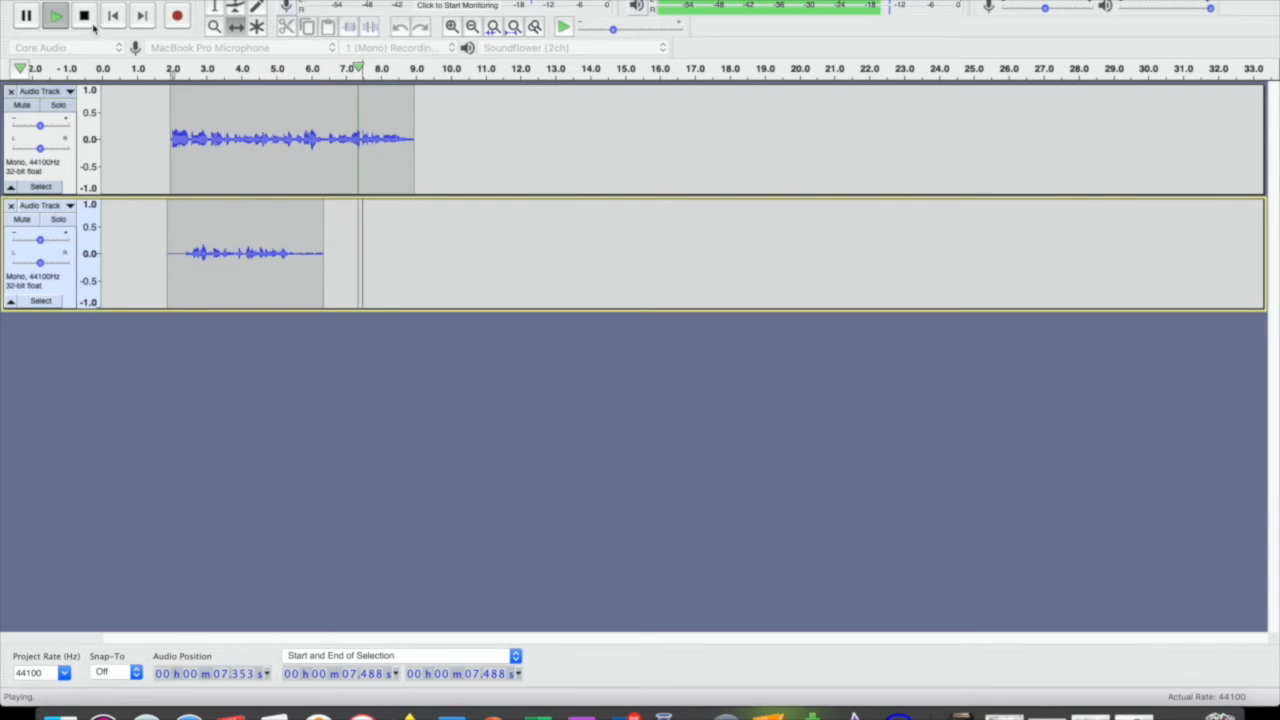
click(89, 17)
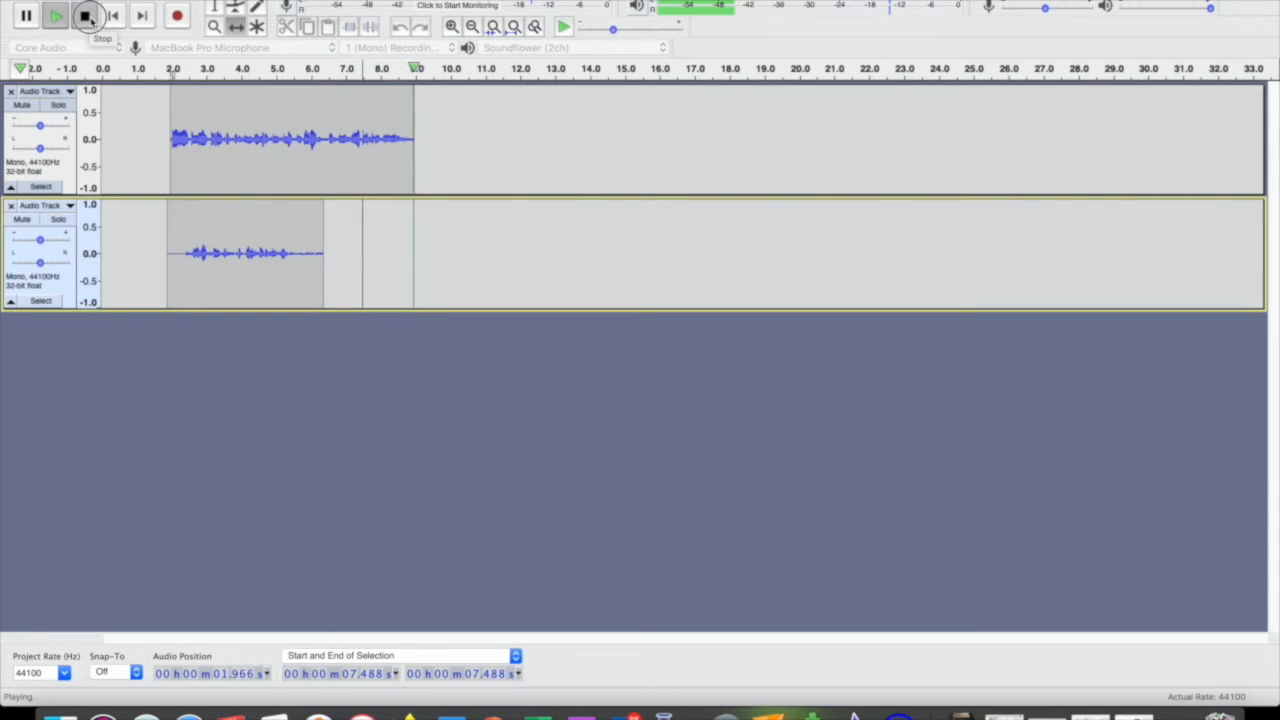
key(super+a)
Step: Pan the upper track fully left and the lower track fully right, then play both from about 1.8 seconds
drag(40, 148, 5, 163)
drag(40, 262, 134, 263)
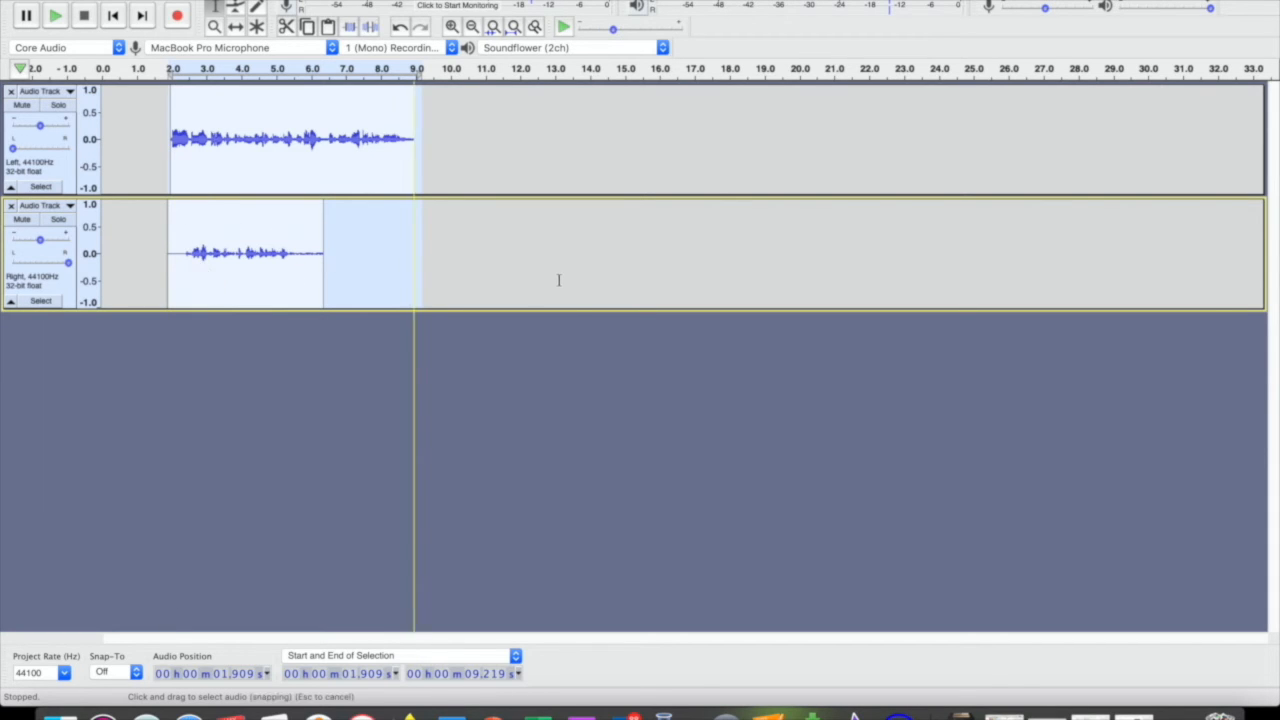
click(574, 245)
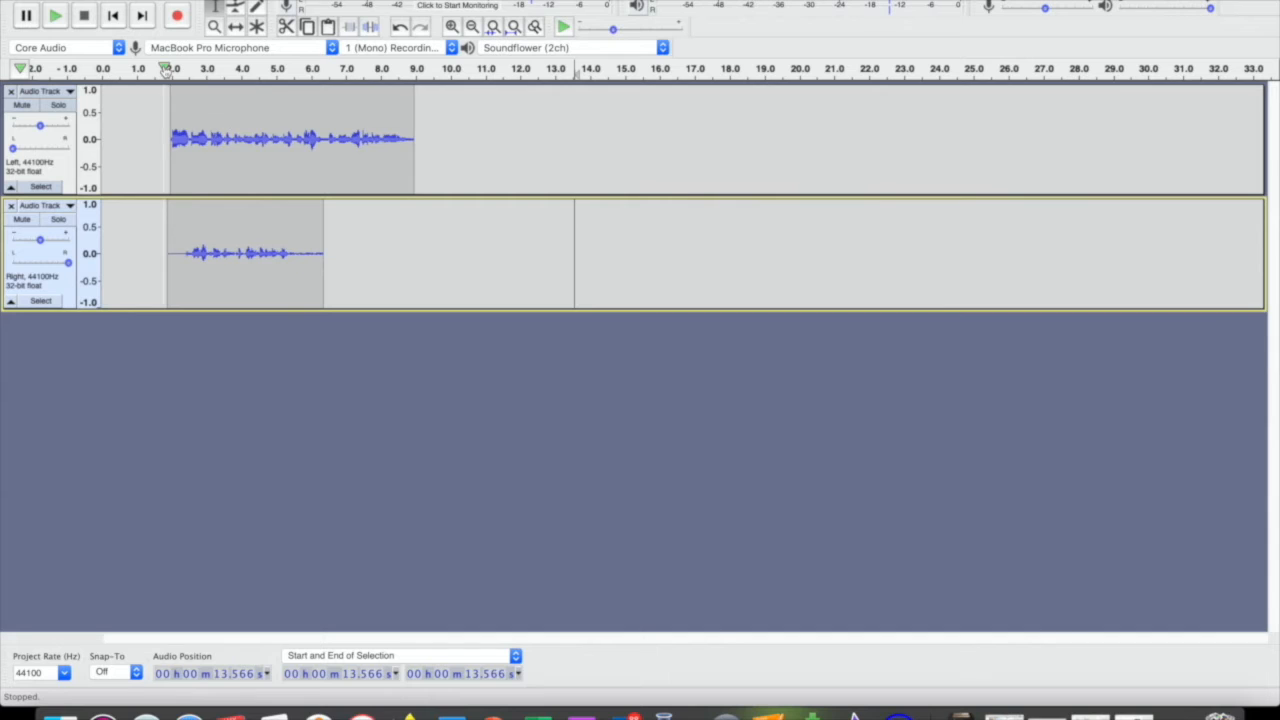
click(166, 68)
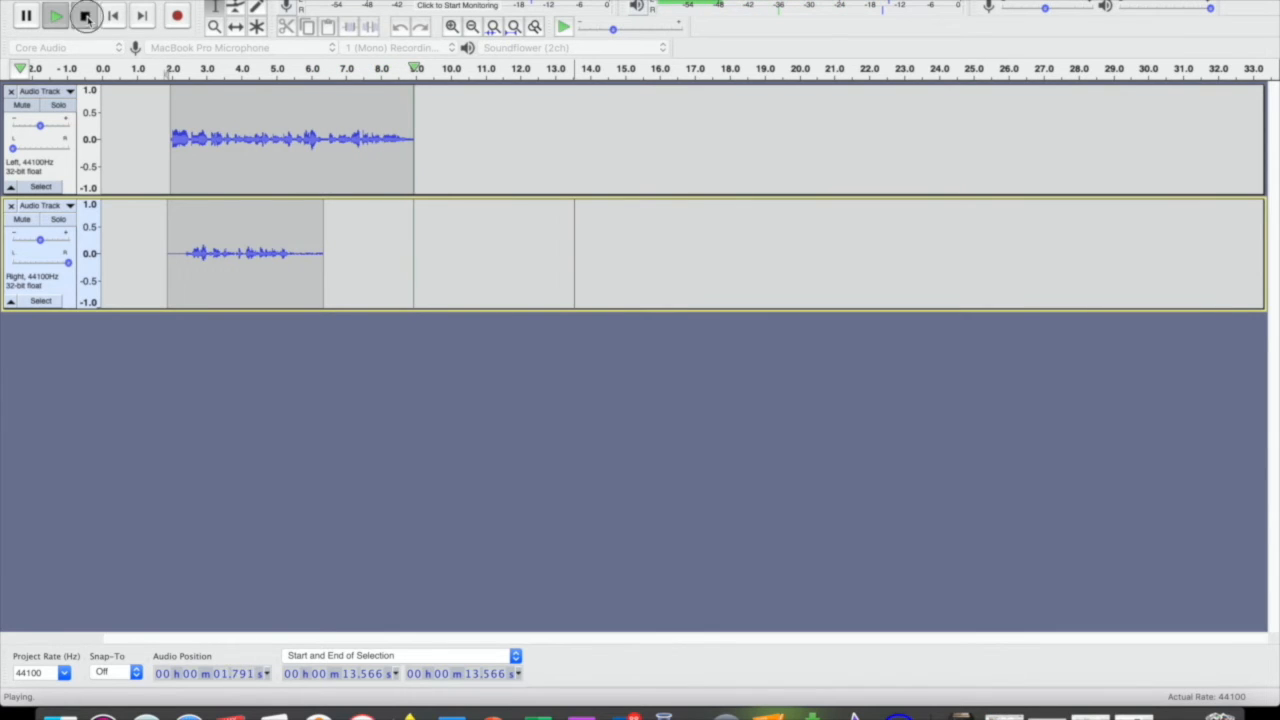
click(166, 69)
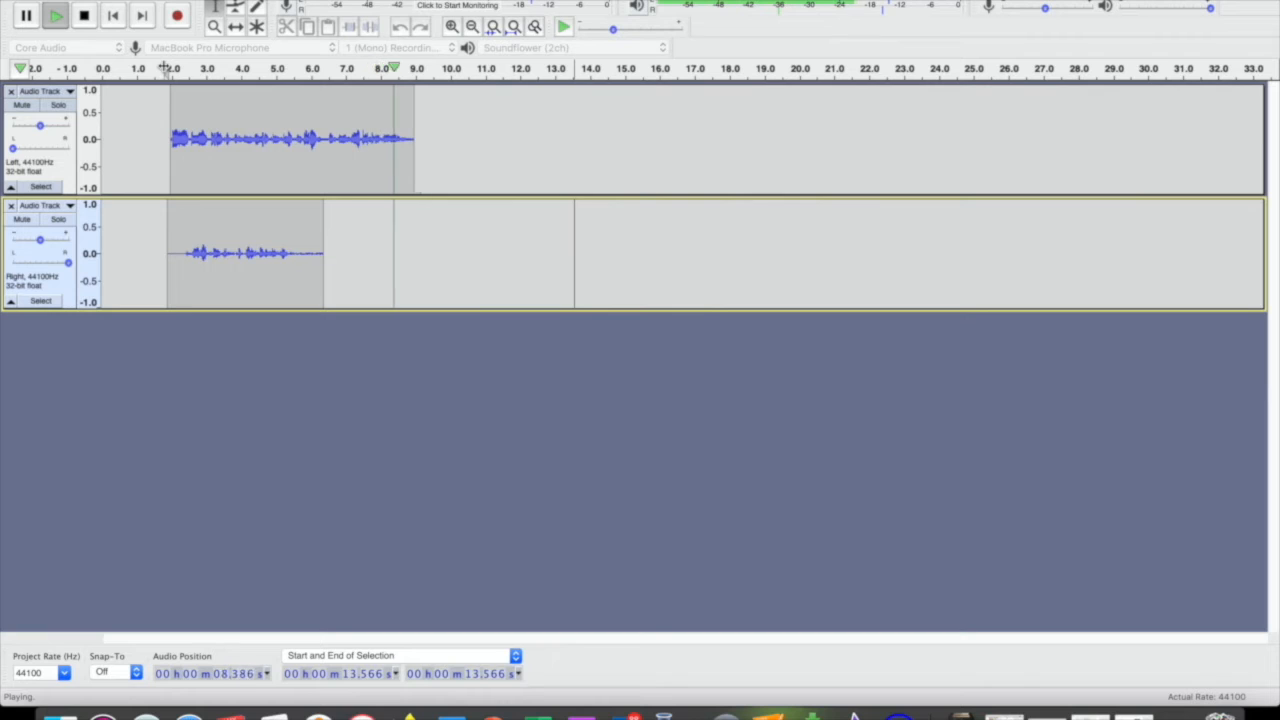
click(86, 17)
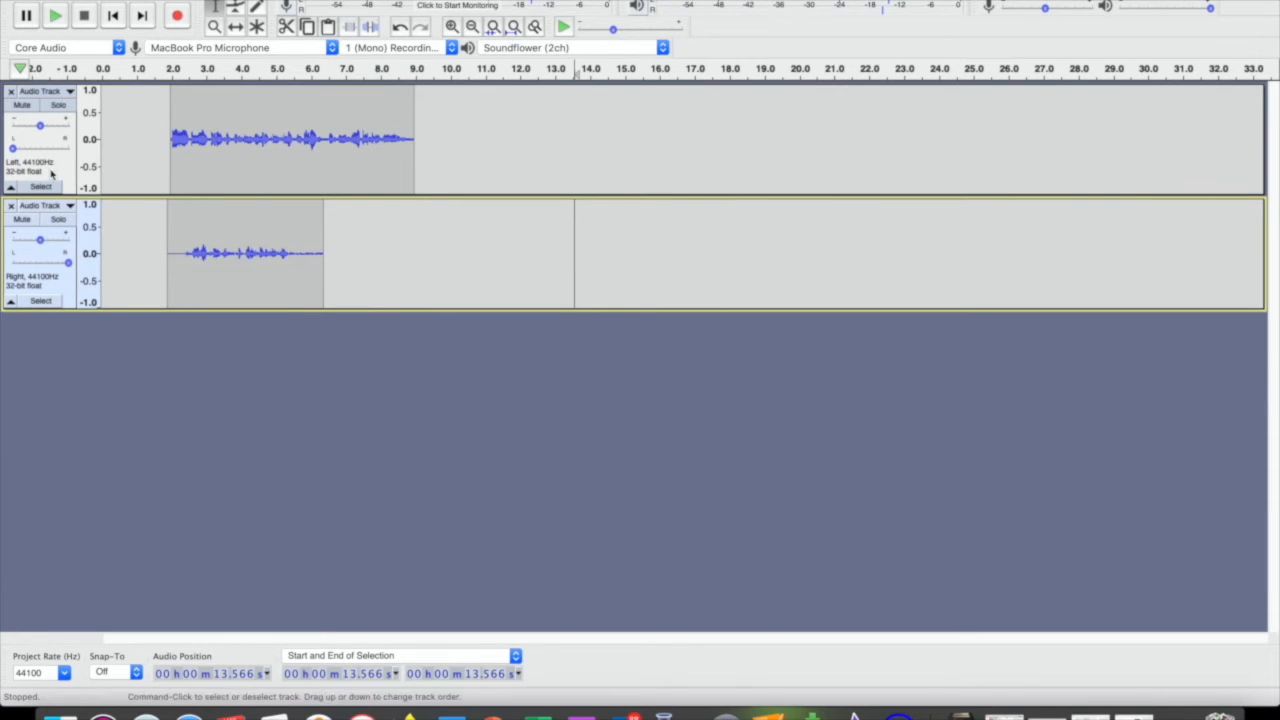
Step: Reset the panning of both tracks to centre
click(12, 149)
drag(12, 149, 40, 150)
drag(68, 262, 40, 262)
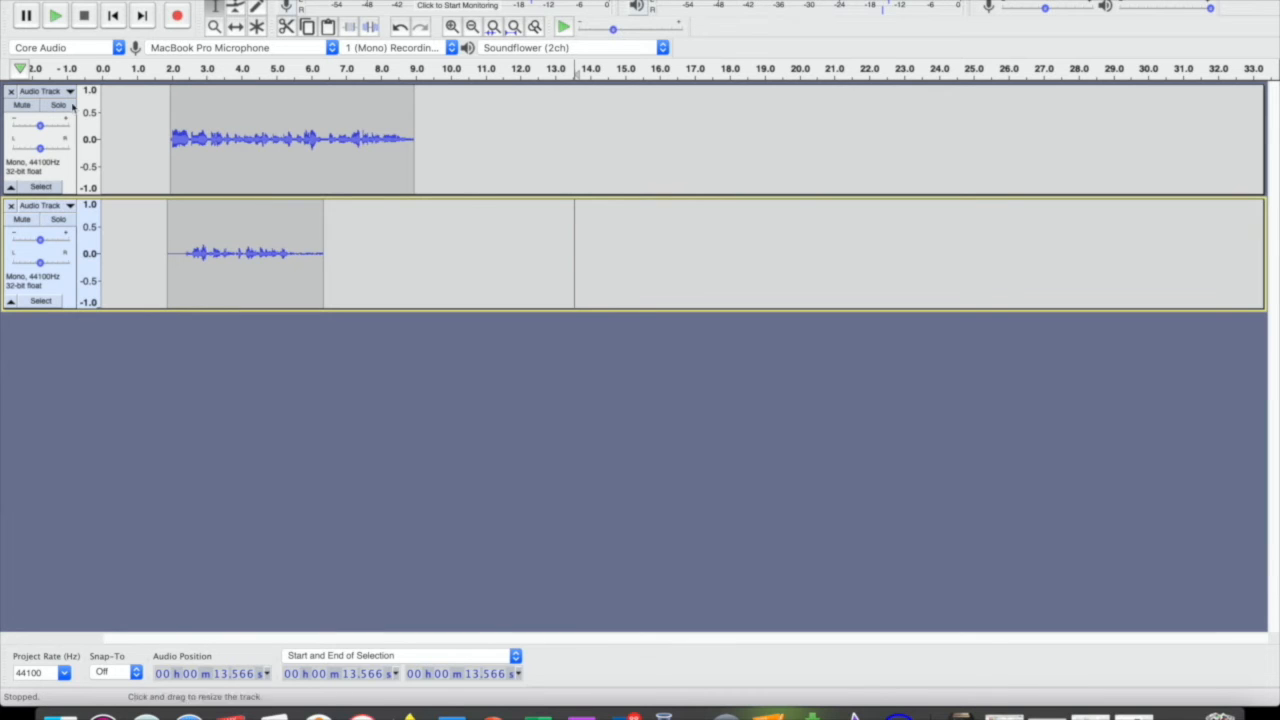
click(471, 271)
drag(397, 231, 112, 86)
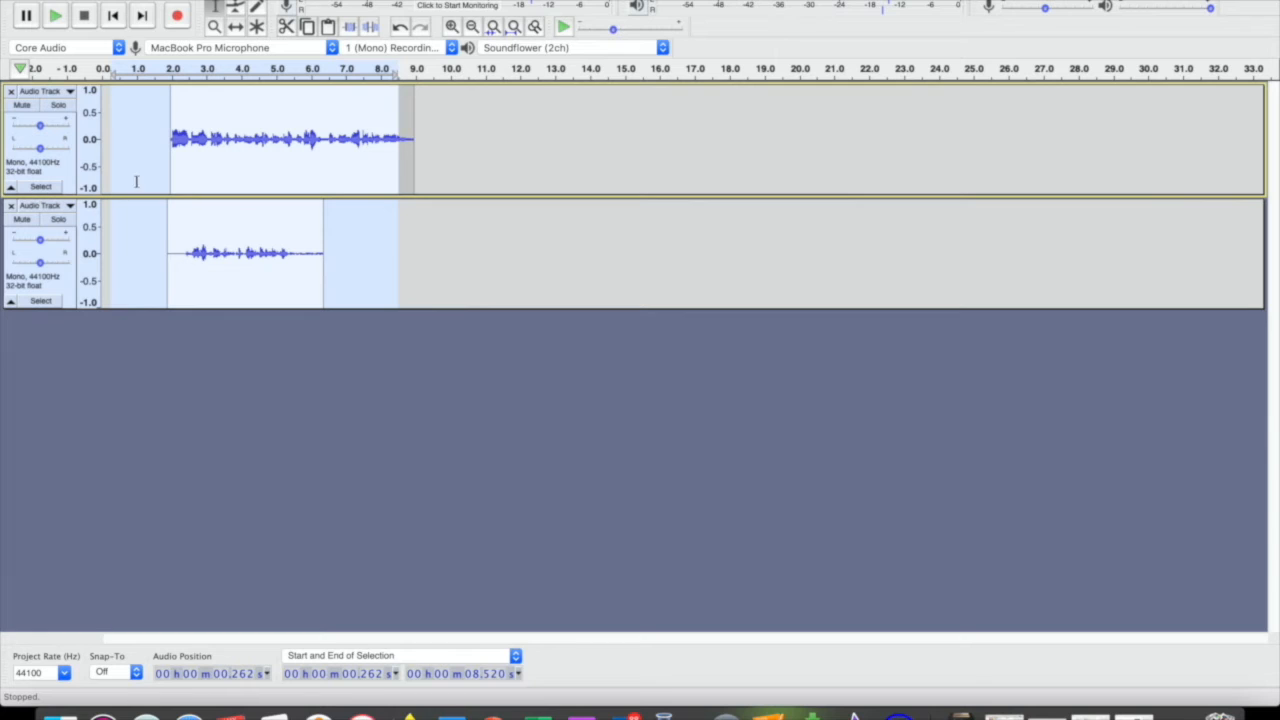
click(676, 226)
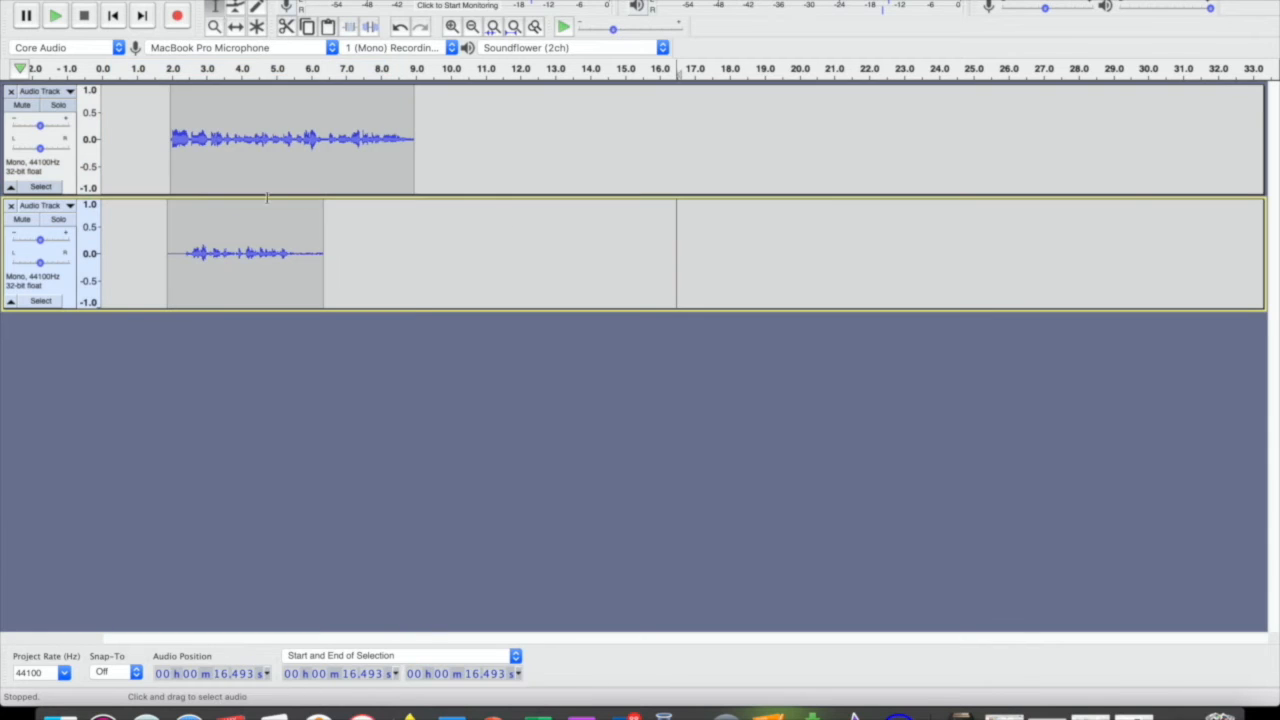
Step: Shift the upper clip to about 1.5 seconds; move the other clip to the upper track, then back to the lower one at about 8.6 seconds
click(236, 26)
drag(231, 259, 614, 237)
mouse_move(351, 157)
mouse_down()
mouse_move(351, 235)
mouse_move(334, 148)
mouse_up()
drag(640, 232, 582, 92)
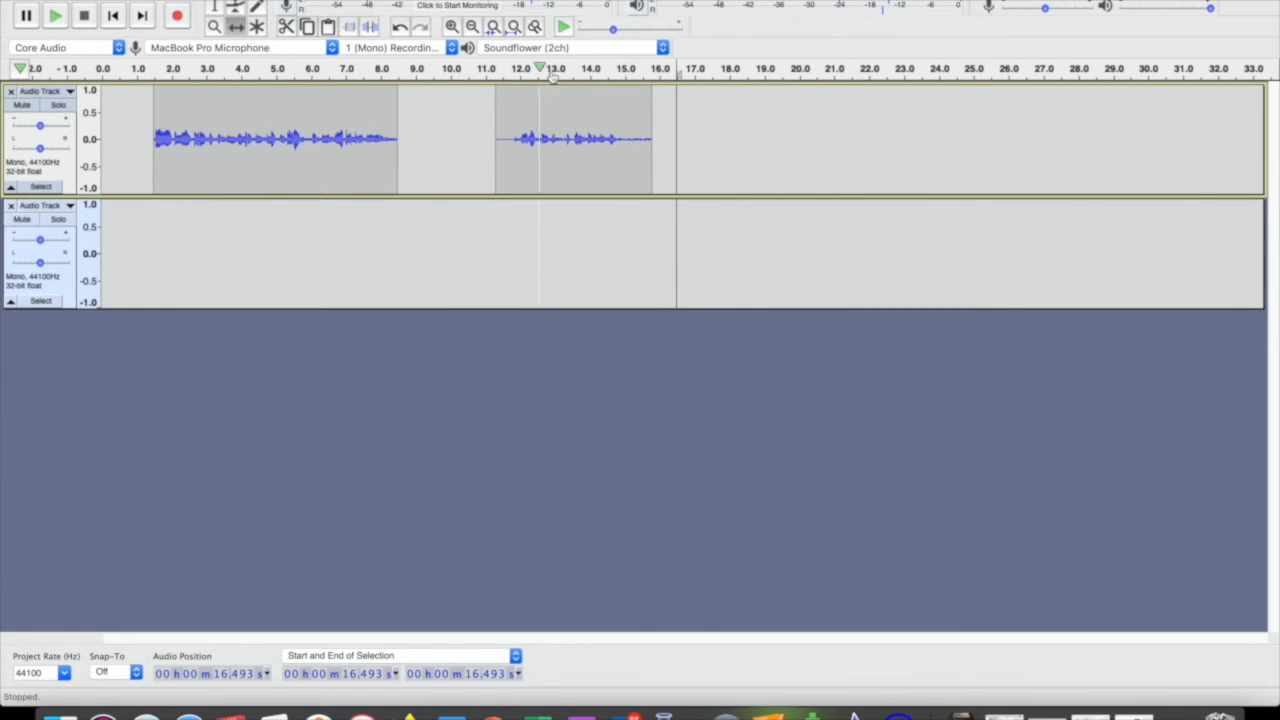
drag(552, 115, 460, 199)
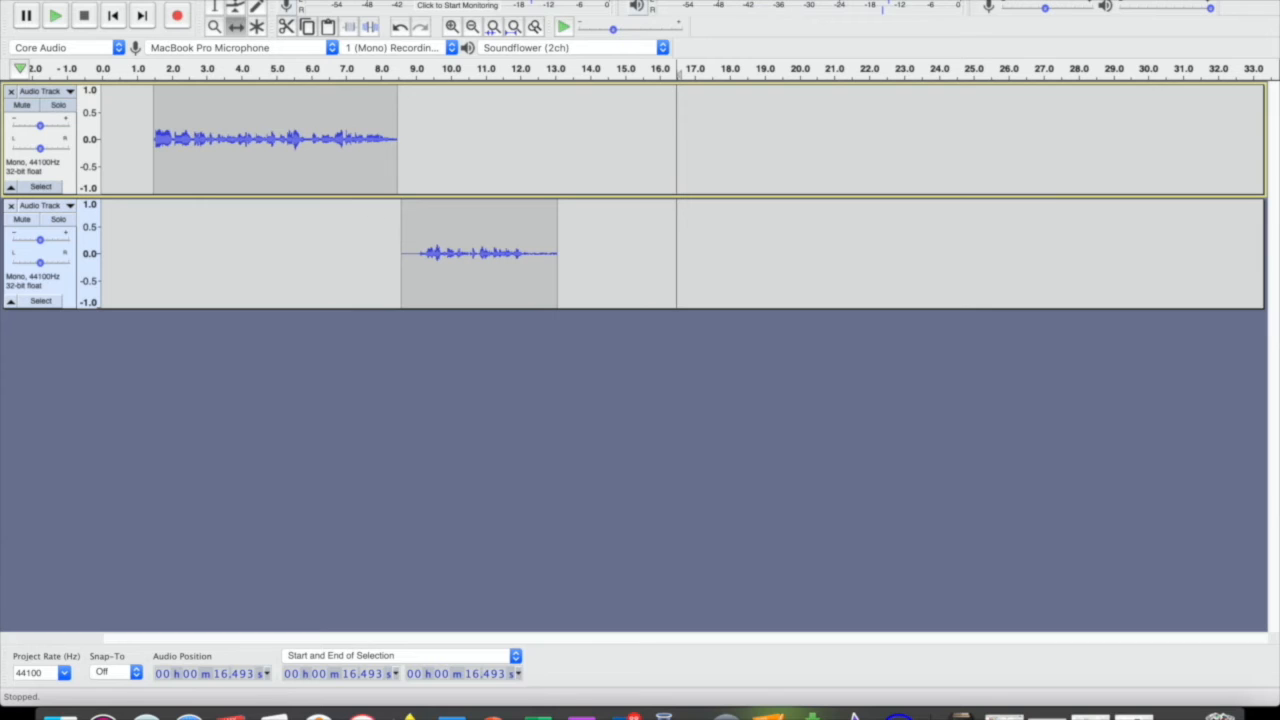
Step: Place the cursor at 0.918 seconds on the upper track with the Selection tool and lower that track's gain slightly
key(F1)
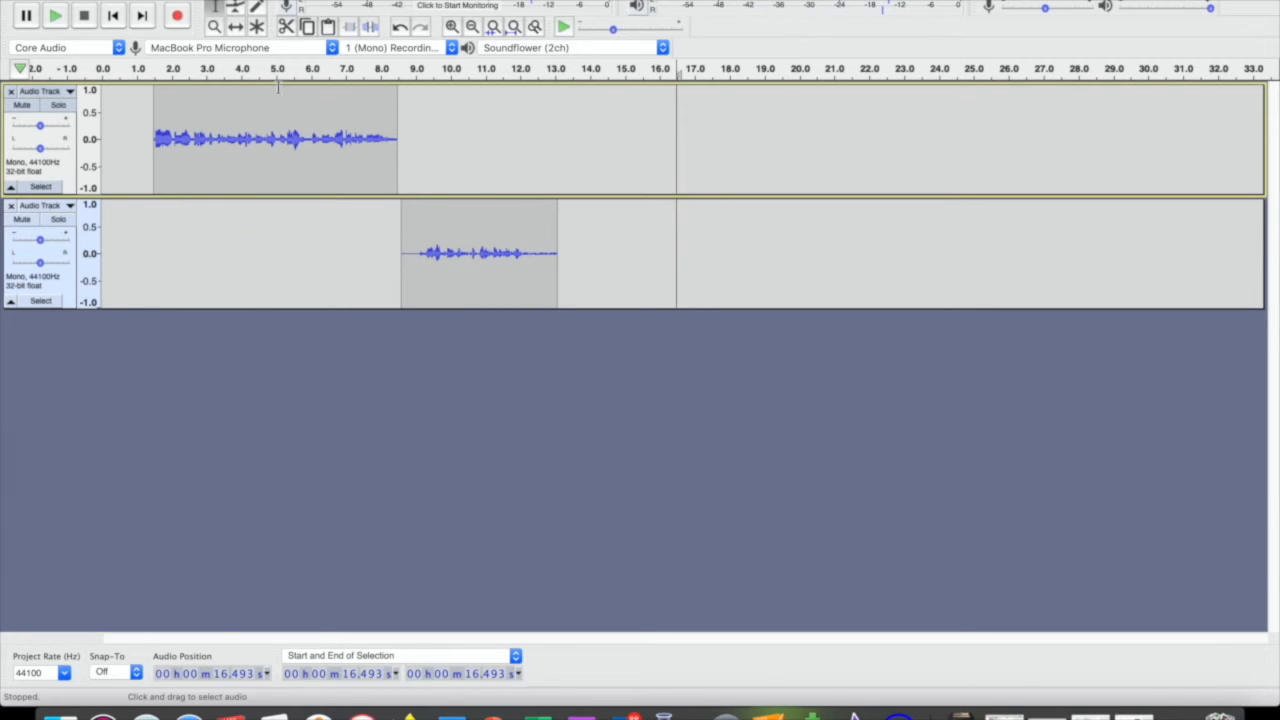
drag(264, 130, 585, 130)
click(551, 234)
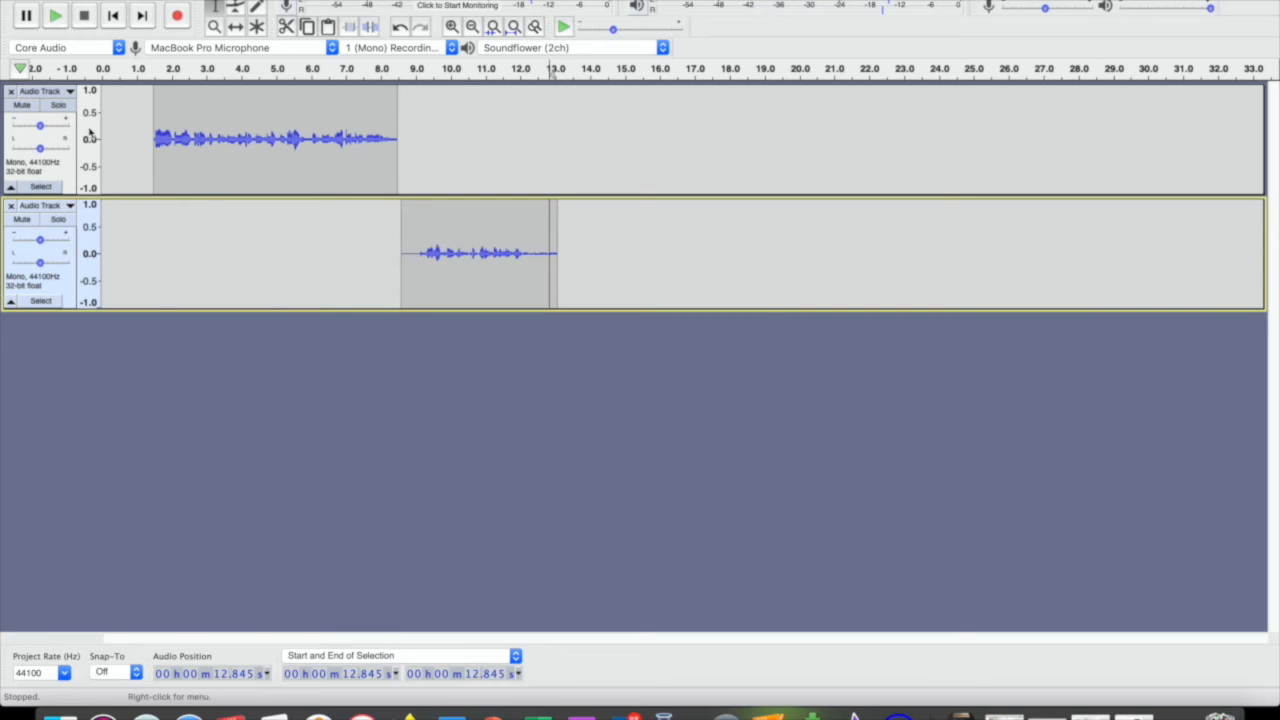
click(133, 146)
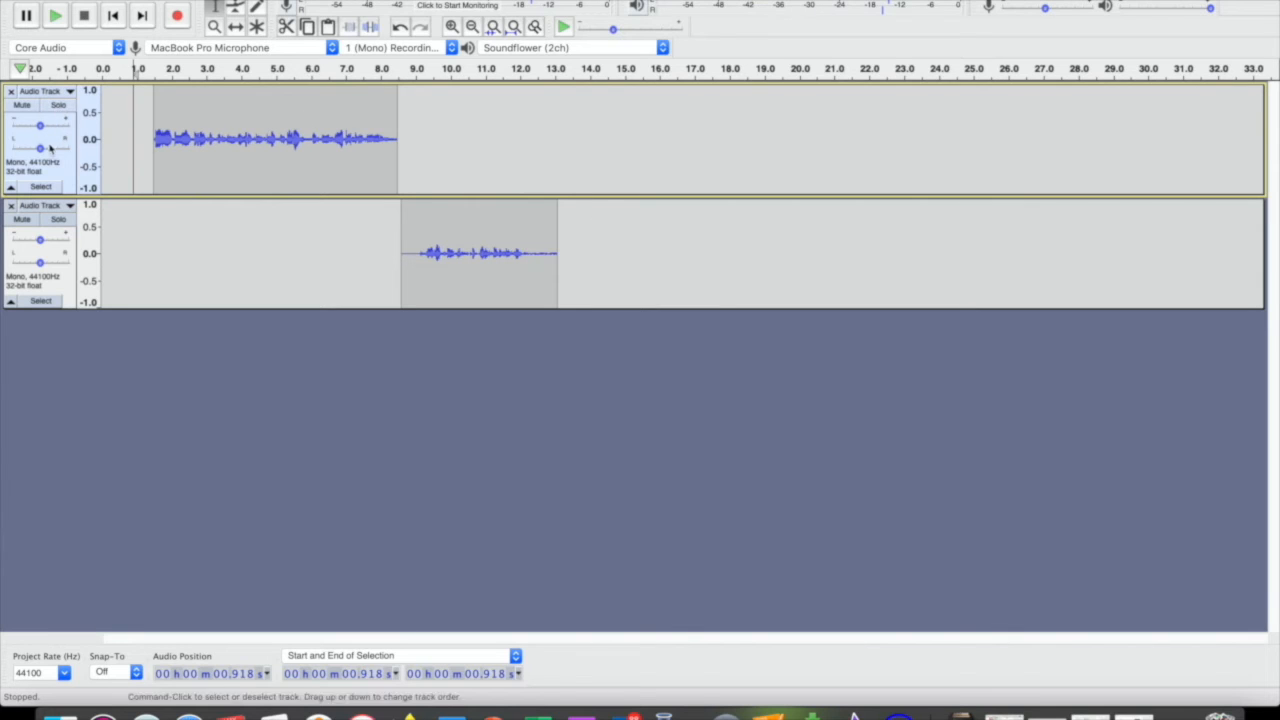
mouse_move(40, 149)
mouse_down()
mouse_move(10, 150)
mouse_move(130, 156)
mouse_move(6, 160)
mouse_move(172, 156)
mouse_move(30, 148)
mouse_move(52, 126)
mouse_move(15, 126)
mouse_move(39, 126)
mouse_up()
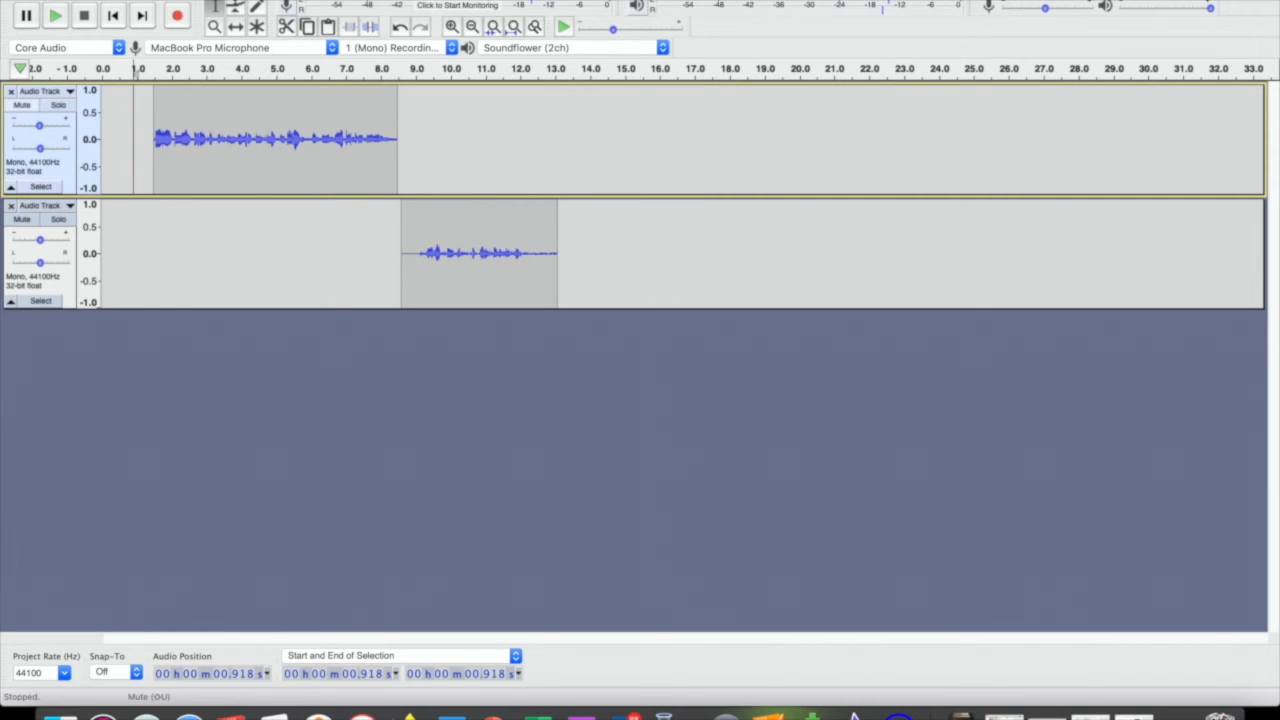
Step: Move the lower clip to start at about 2.3 seconds and mute the upper track
drag(430, 241, 208, 238)
click(22, 104)
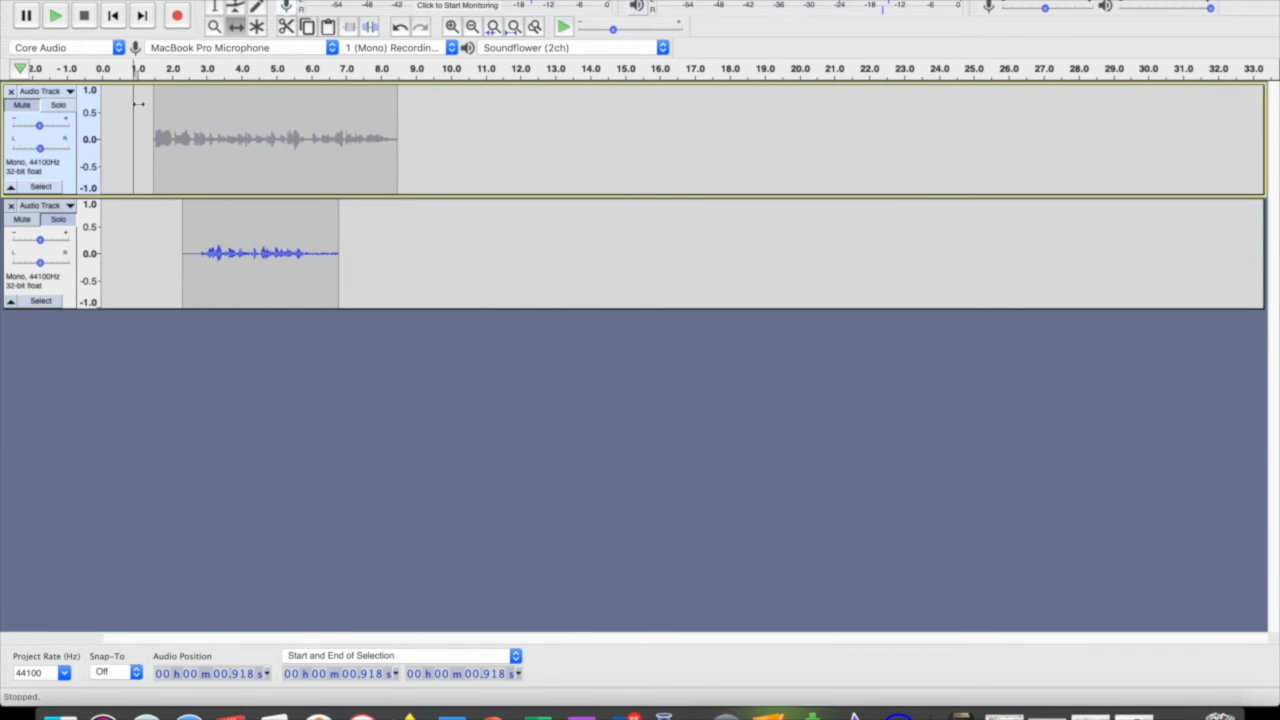
Step: Play the soloed lower track from about 1.3 seconds with the Selection tool active, then stop playback
click(215, 8)
click(149, 69)
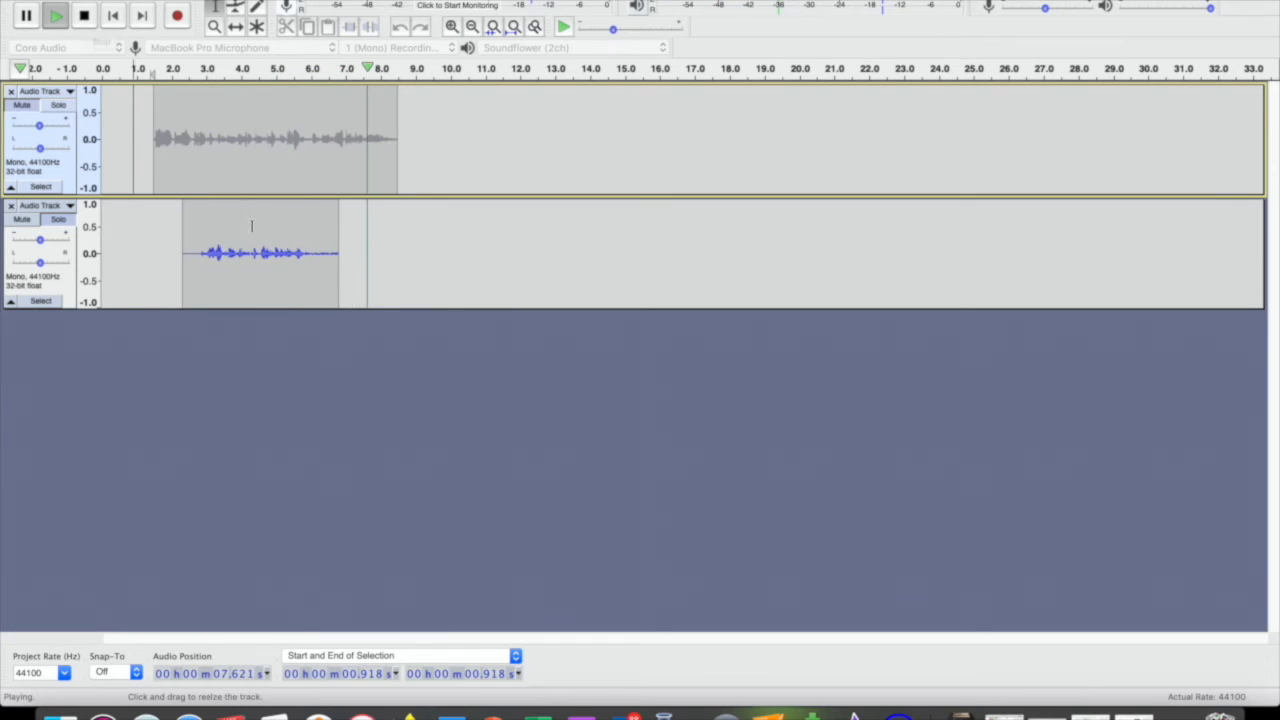
click(85, 16)
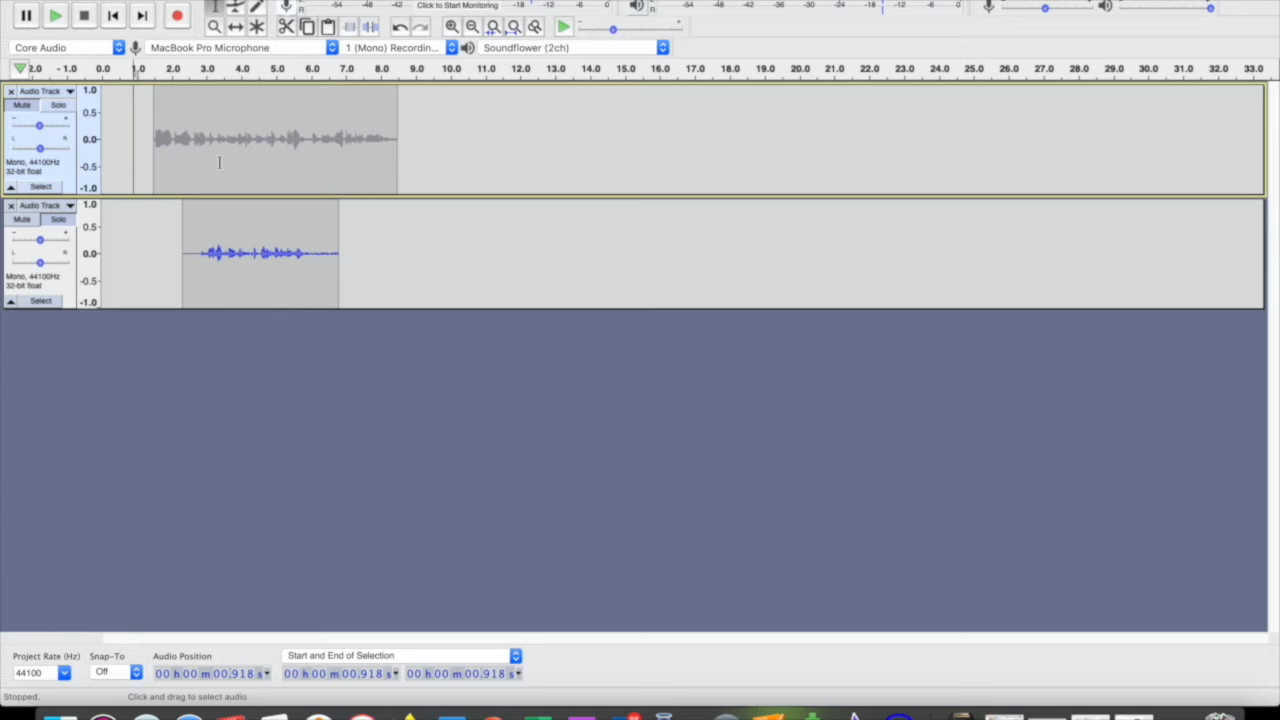
Step: Solo the upper track in place of the lower track
click(59, 106)
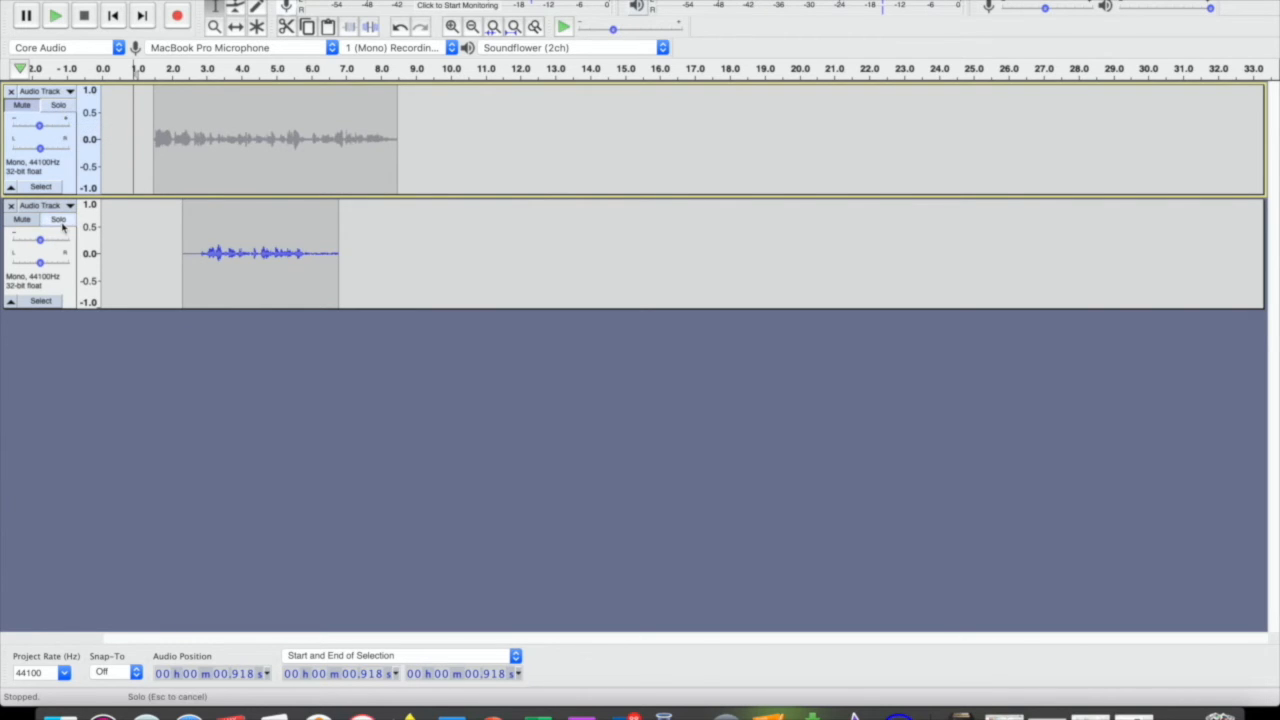
click(59, 105)
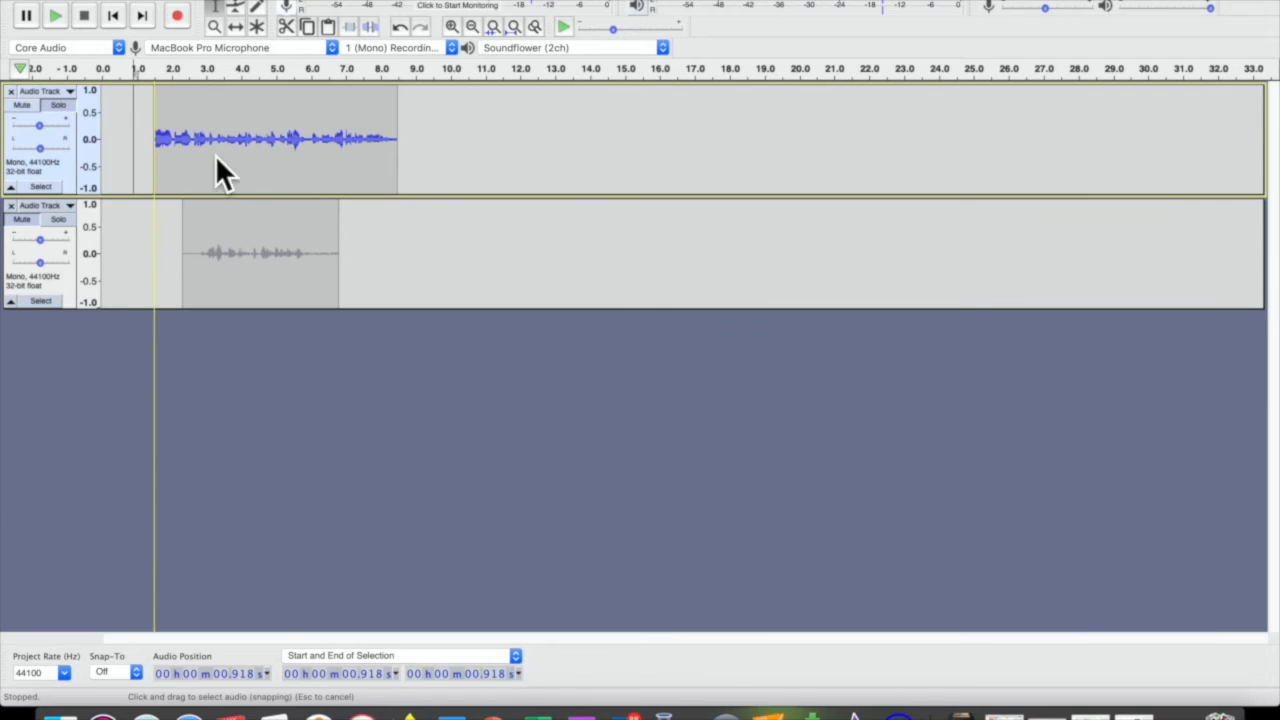
Step: Mute the upper track in place of soloing it, and combine both tracks into one stereo track
click(34, 111)
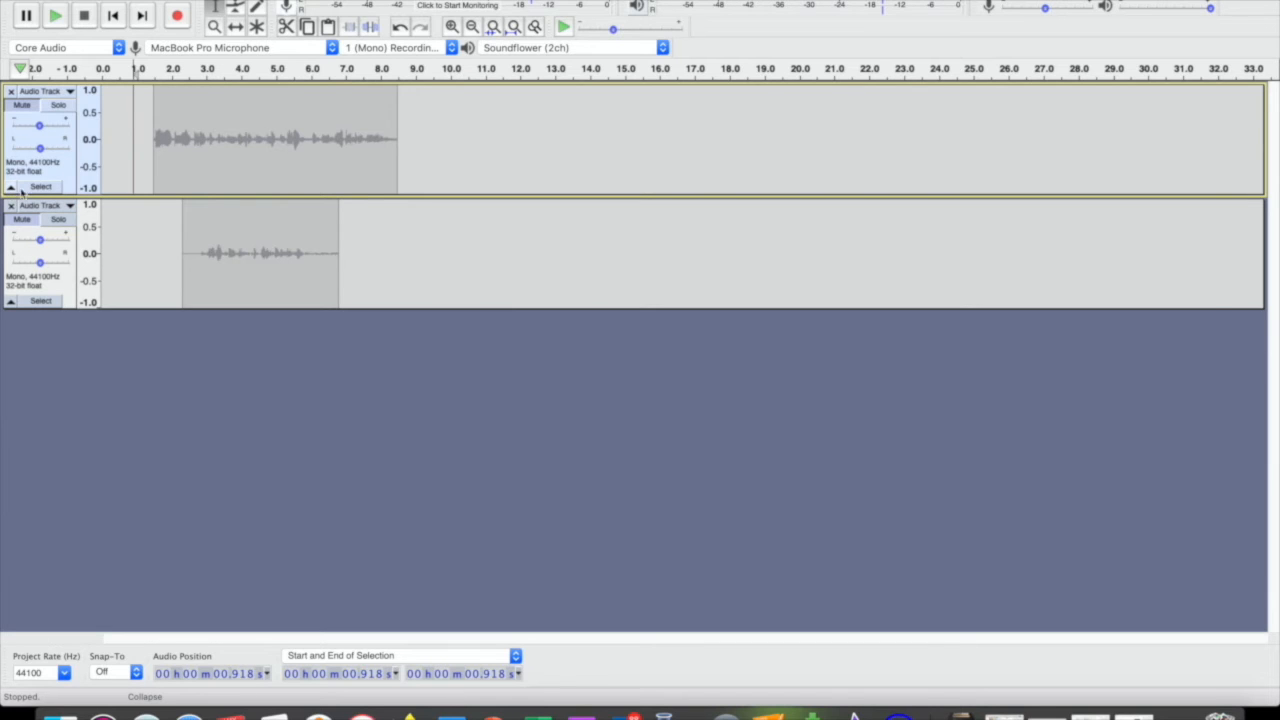
click(68, 91)
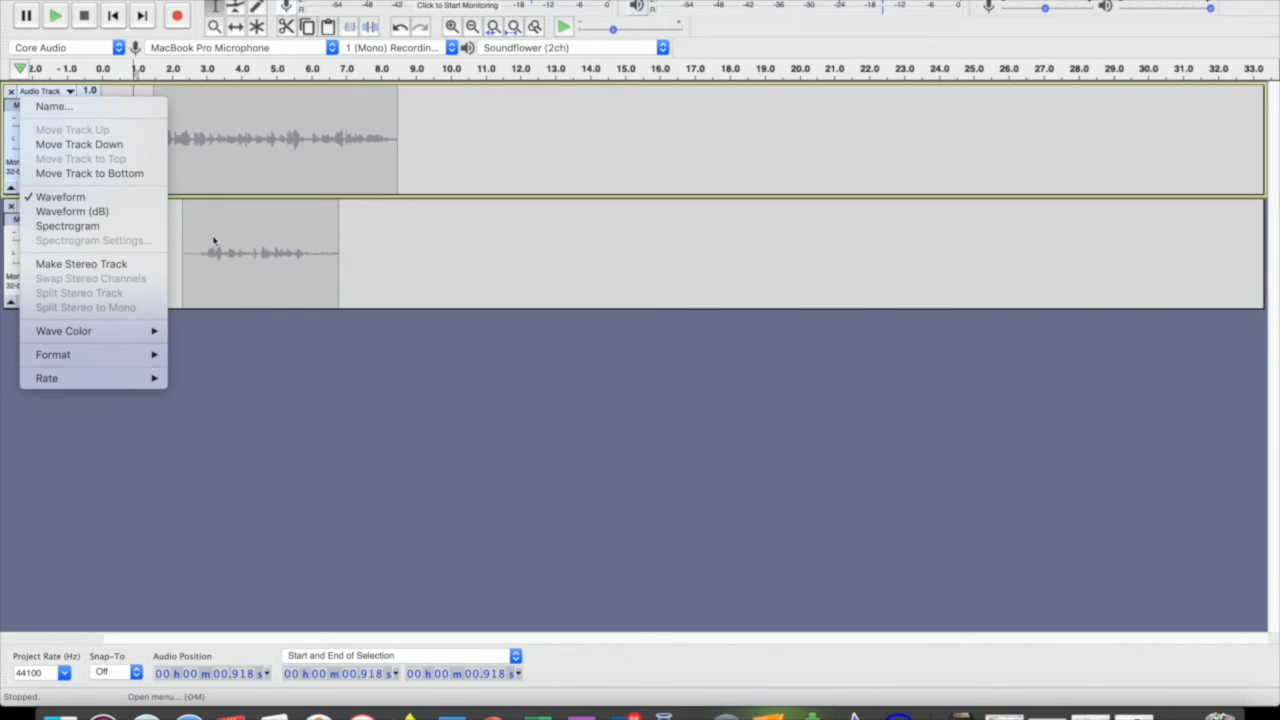
click(128, 265)
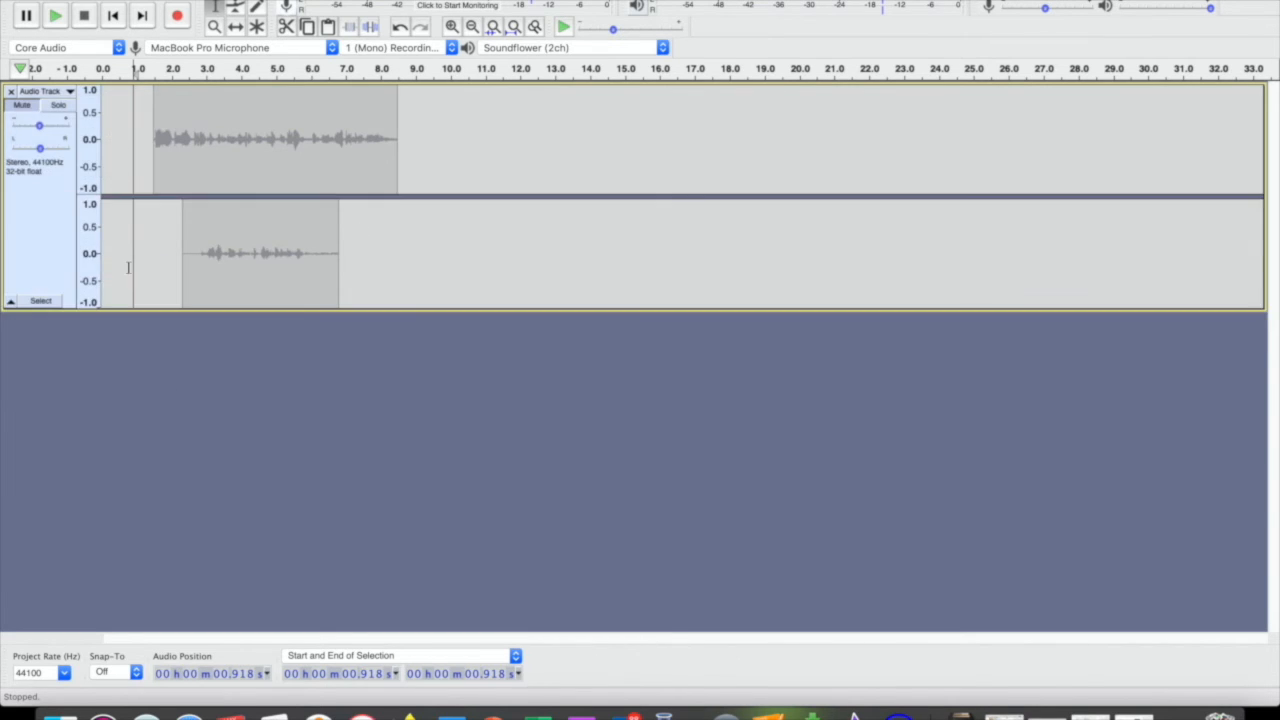
Step: Unmute the stereo track and shift its clips slightly earlier with the Time Shift tool, starting the upper clip at about 1.2 seconds
click(142, 160)
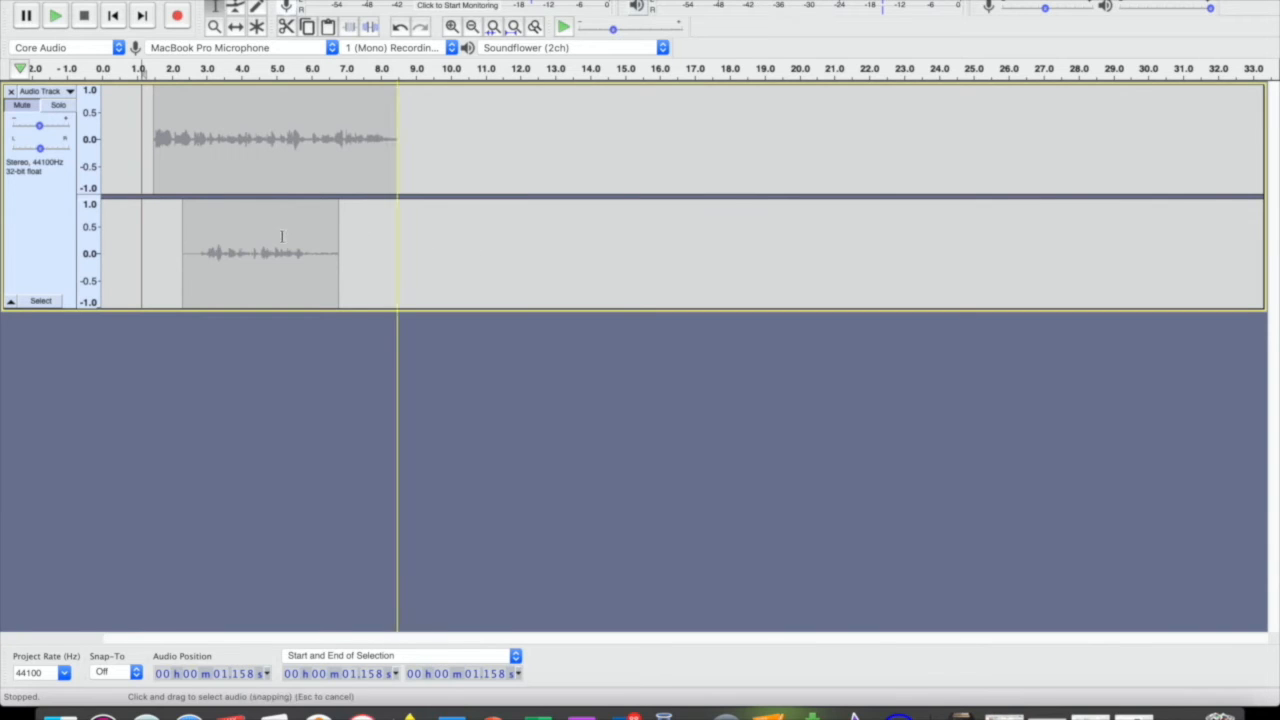
key(shift+u)
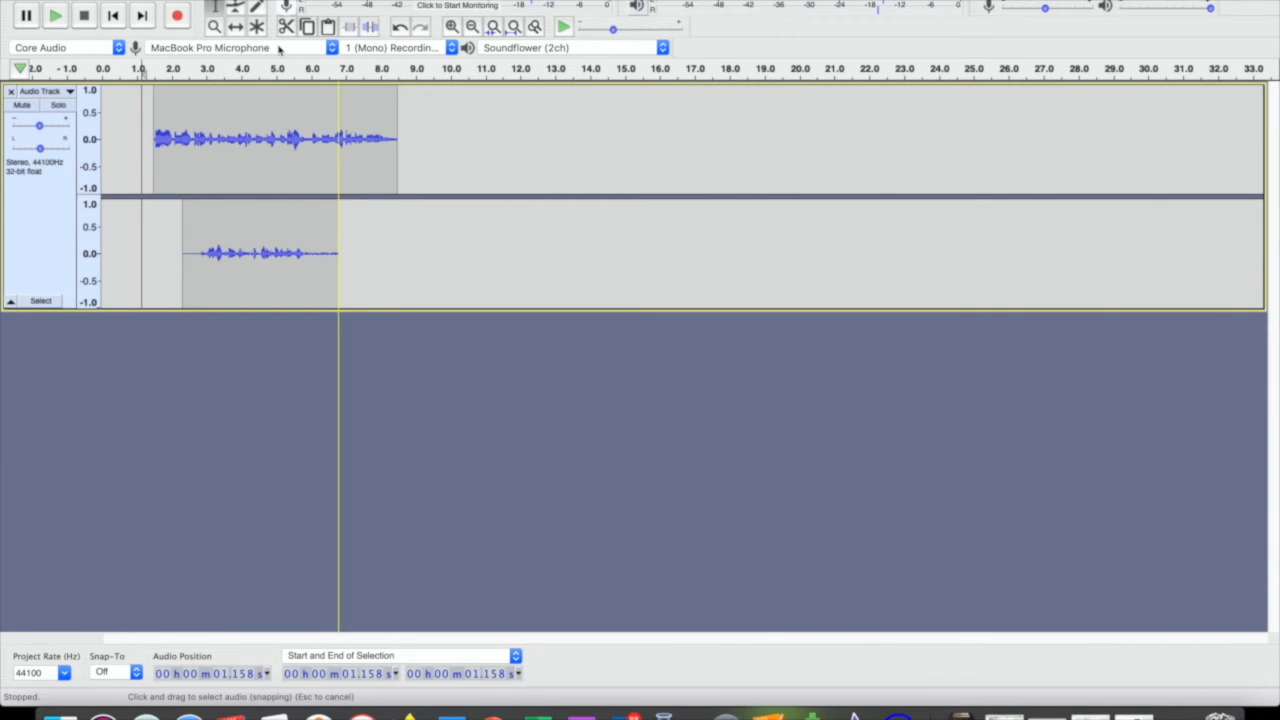
click(235, 26)
mouse_move(236, 170)
mouse_down()
mouse_move(463, 177)
mouse_move(229, 168)
mouse_up()
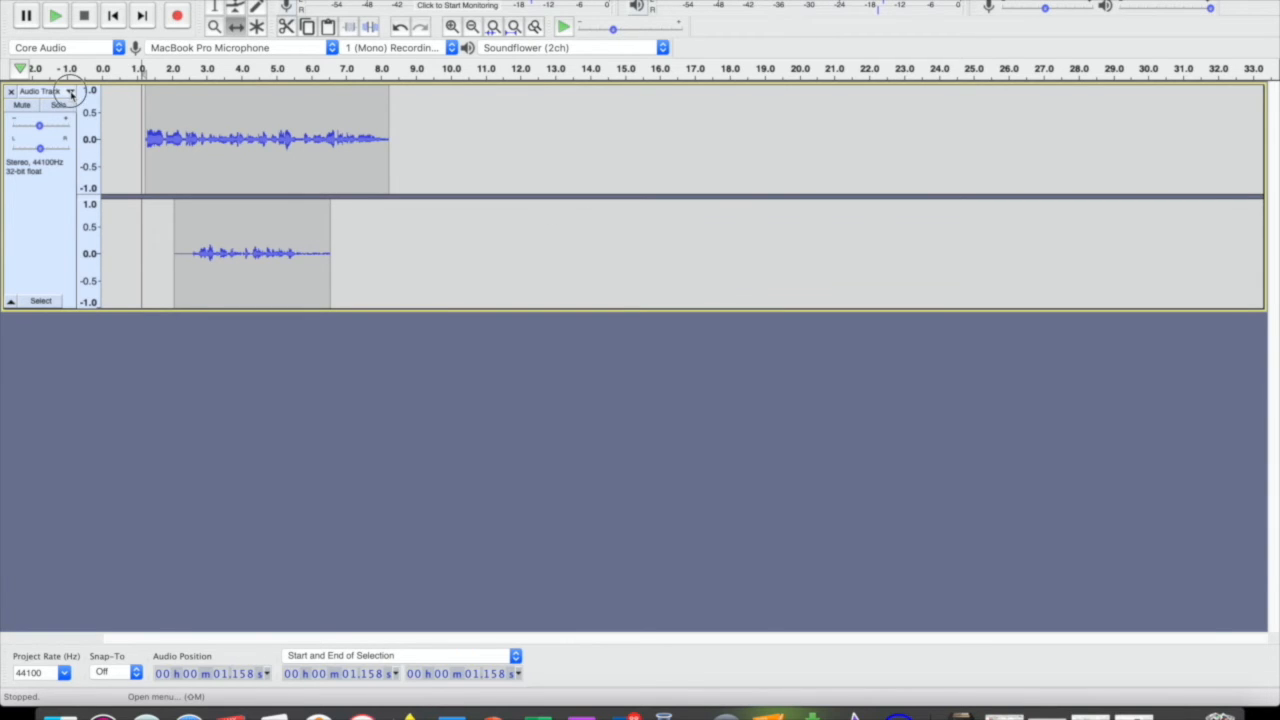
Step: Split the stereo track into separate tracks and move the upper clip to start at about 0.1 seconds
click(66, 92)
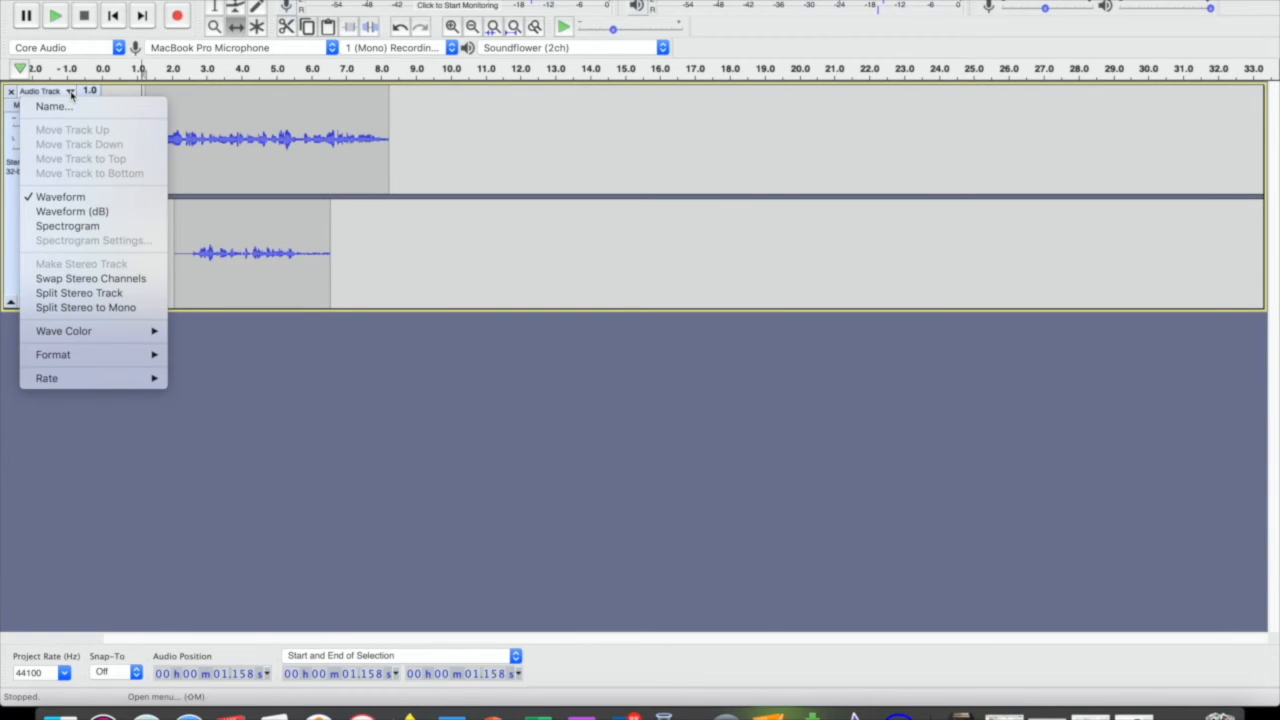
click(126, 297)
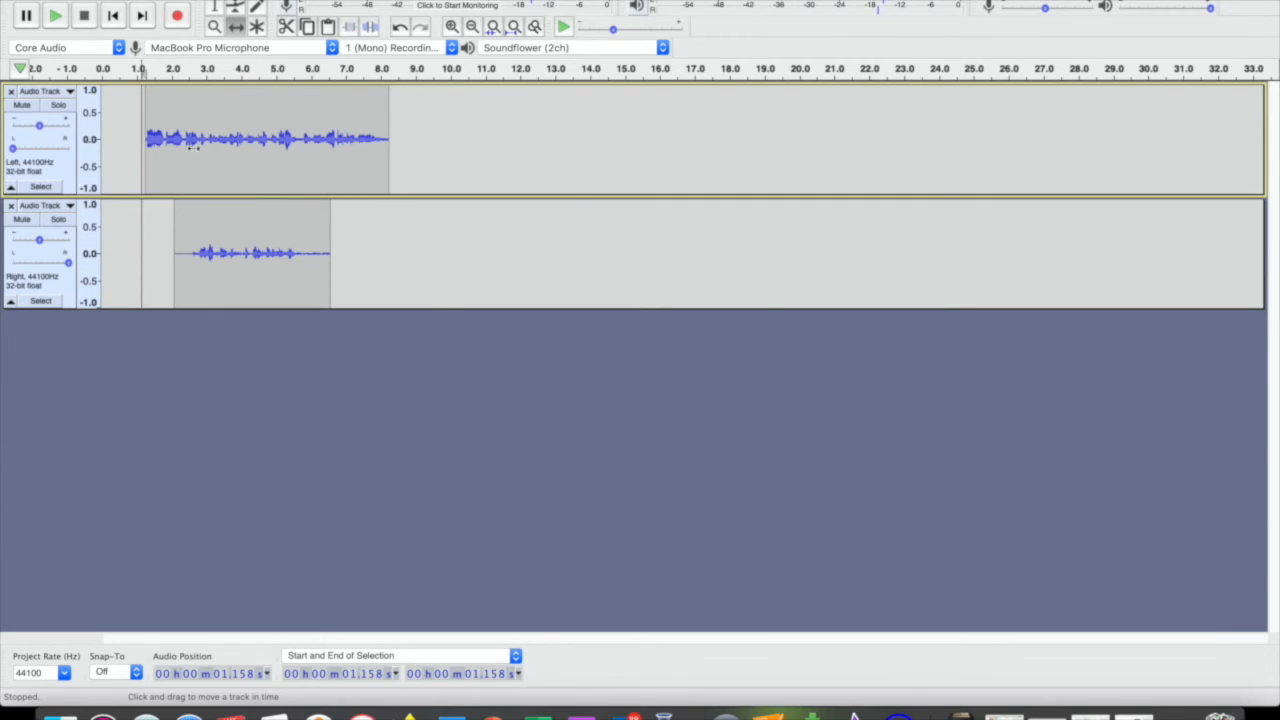
drag(280, 143, 164, 128)
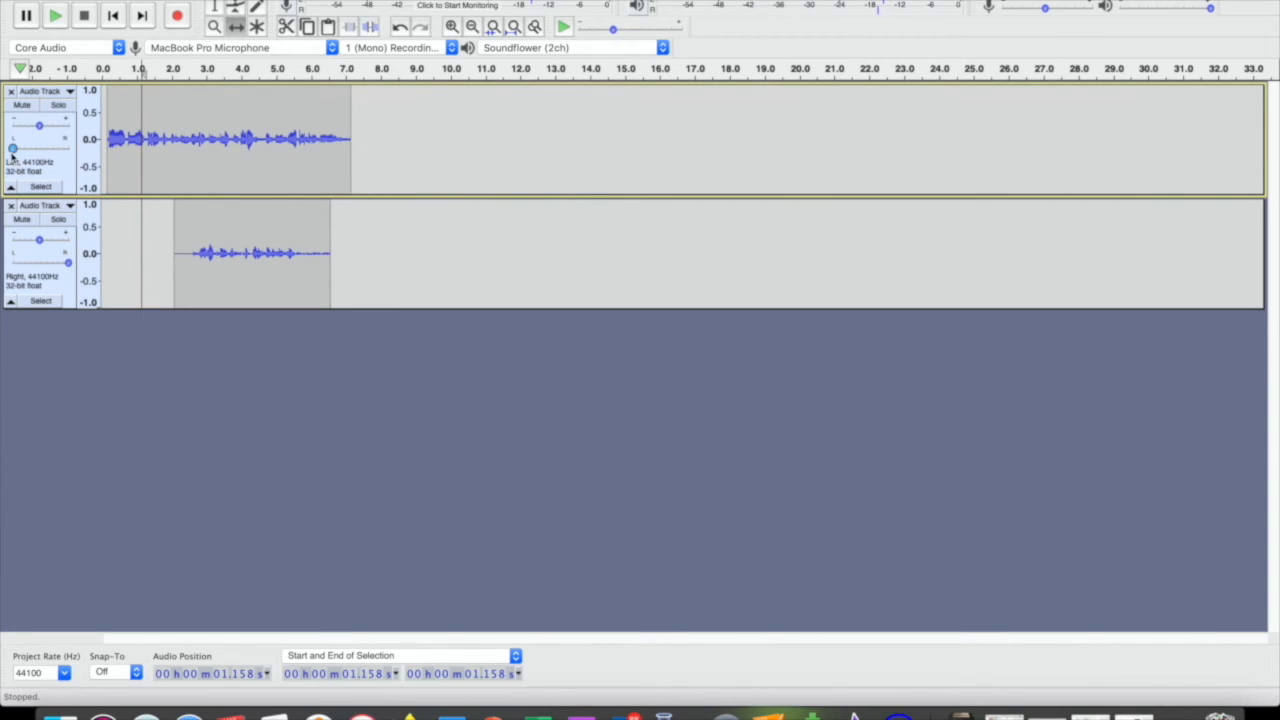
Step: Center the pan of both tracks and select the upper track from 0 to 7.253 seconds with the Selection tool
drag(12, 148, 40, 150)
drag(67, 265, 40, 263)
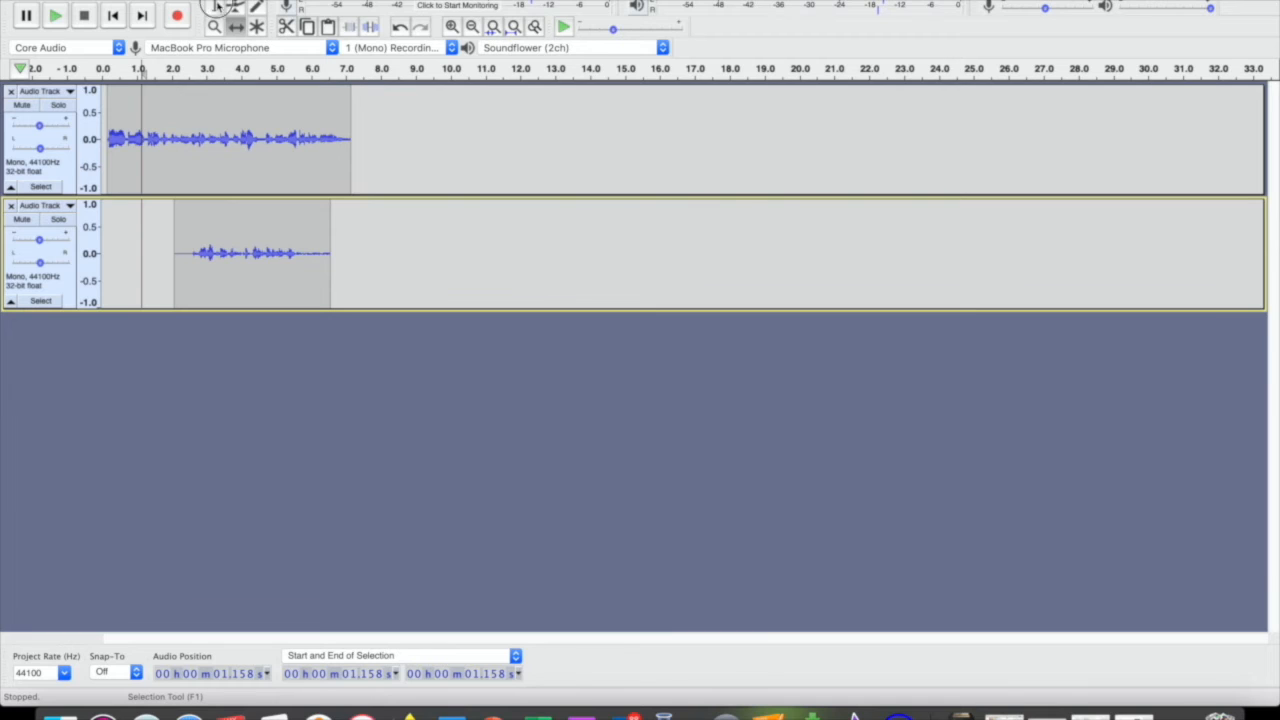
key(F1)
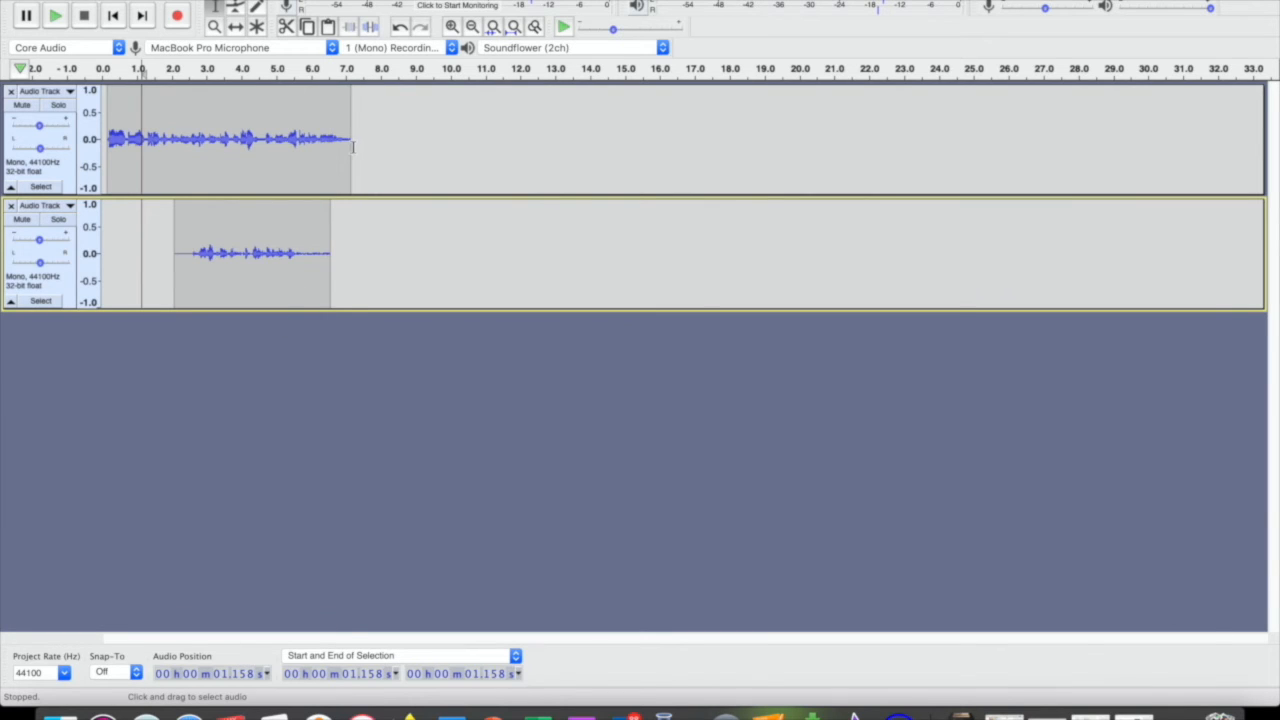
drag(349, 140, 96, 127)
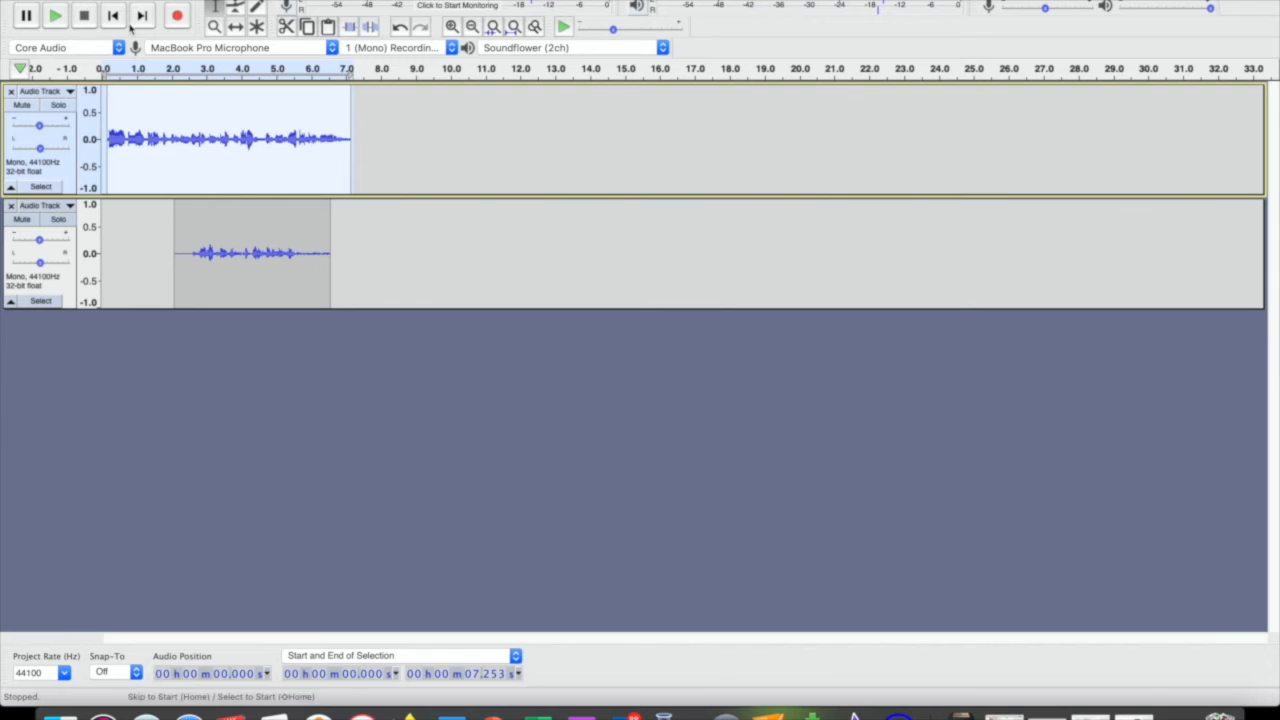
Step: Activate Multi-Tool mode and make trial selections on the upper clip, including 2.643 to 3.714 seconds and 2.687 to 5.855 seconds
click(258, 27)
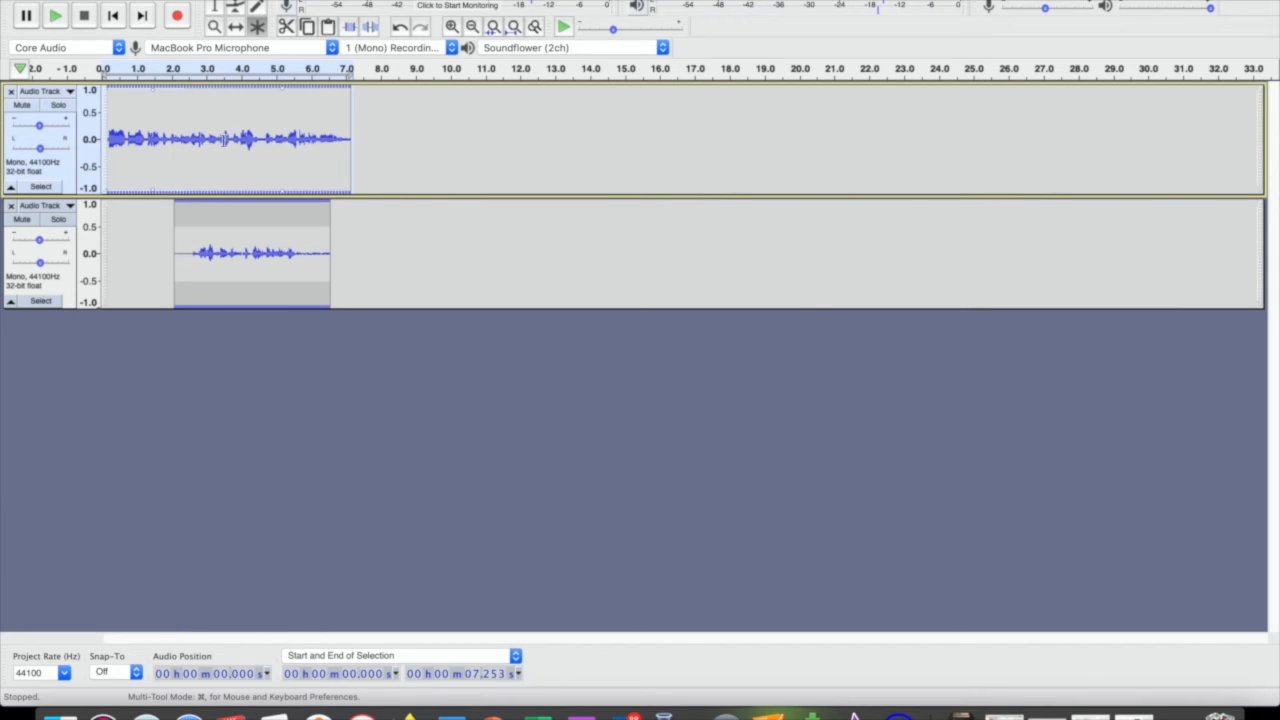
drag(195, 137, 232, 137)
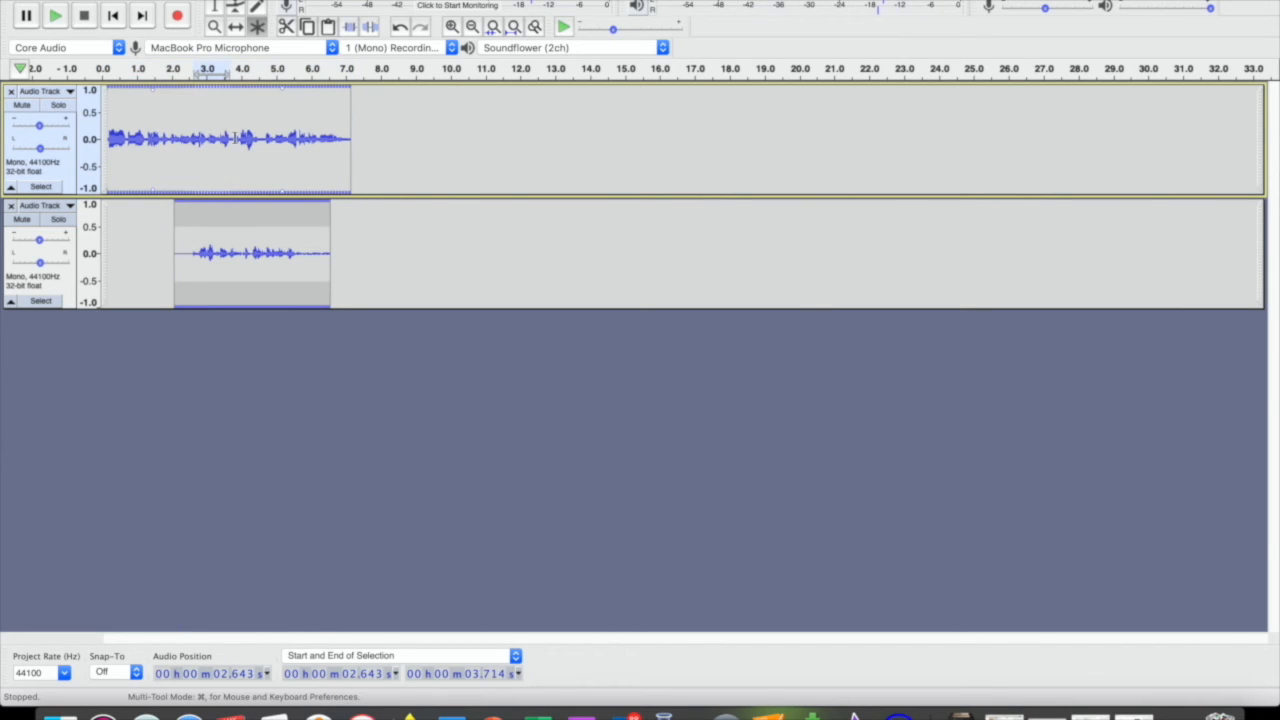
click(344, 137)
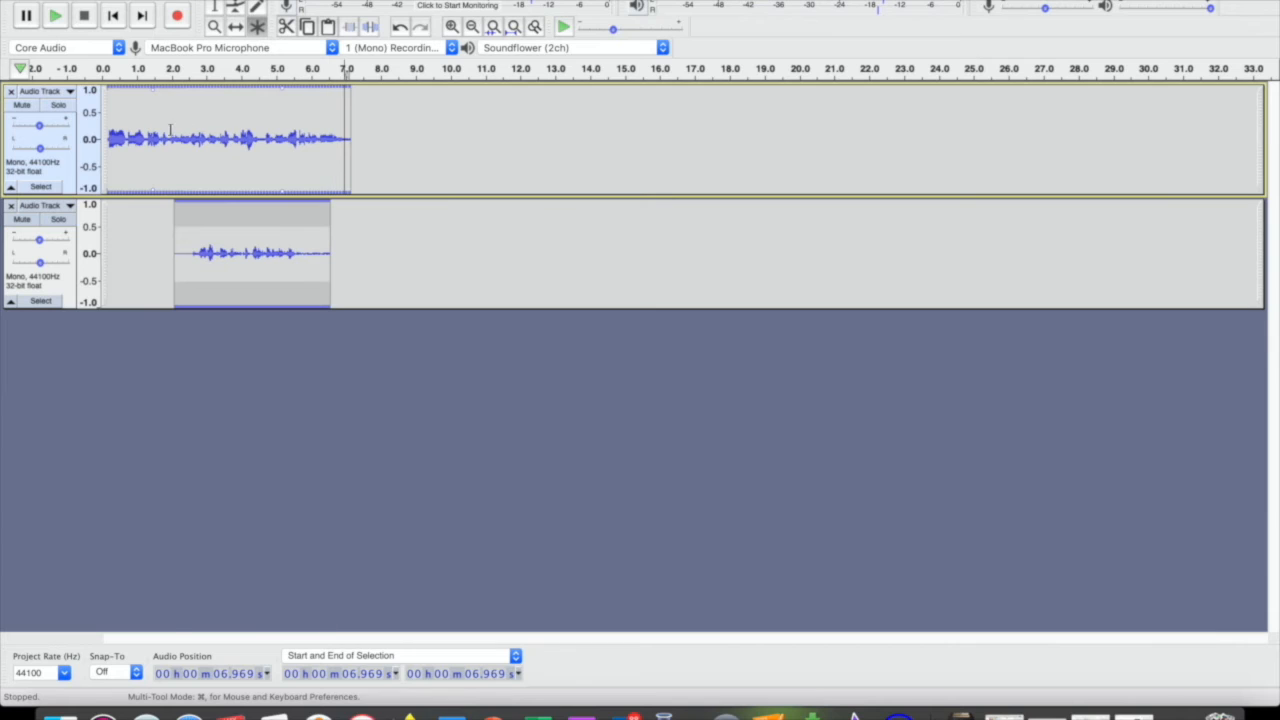
drag(124, 138, 307, 160)
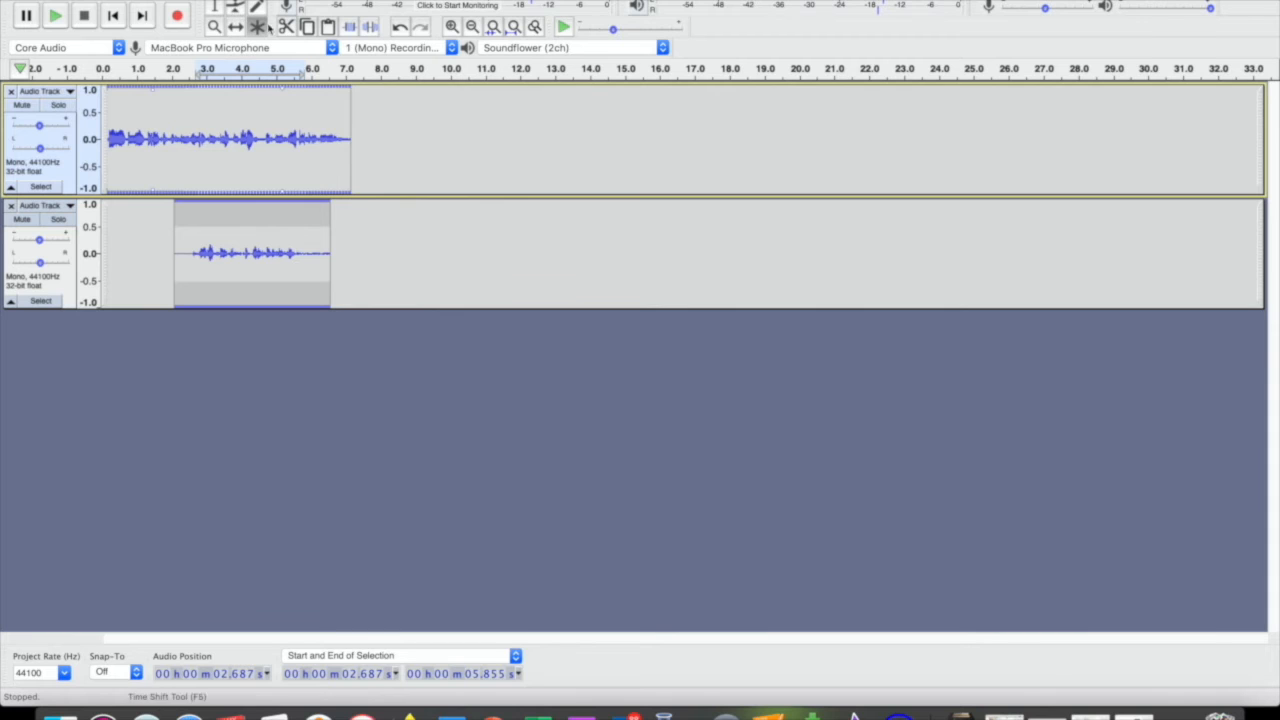
Step: Try to shift the upper and lower clips along the timeline in Multi-Tool mode
drag(197, 140, 474, 114)
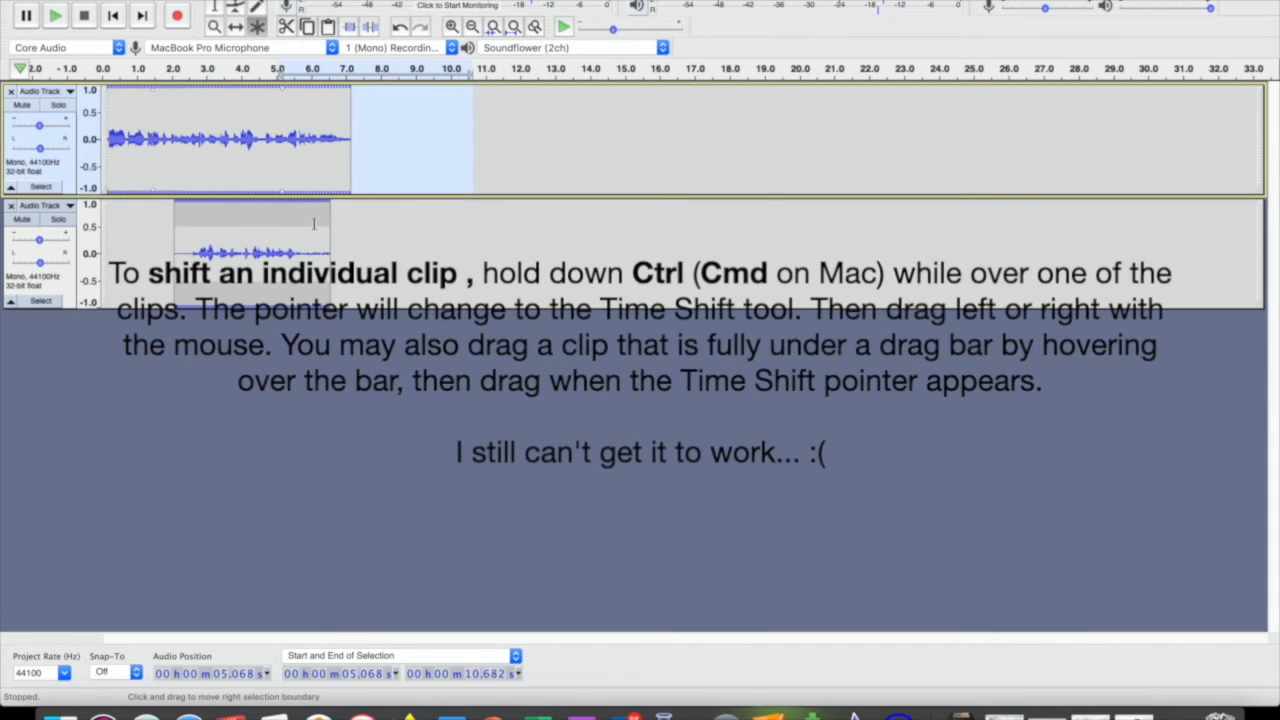
drag(258, 245, 269, 245)
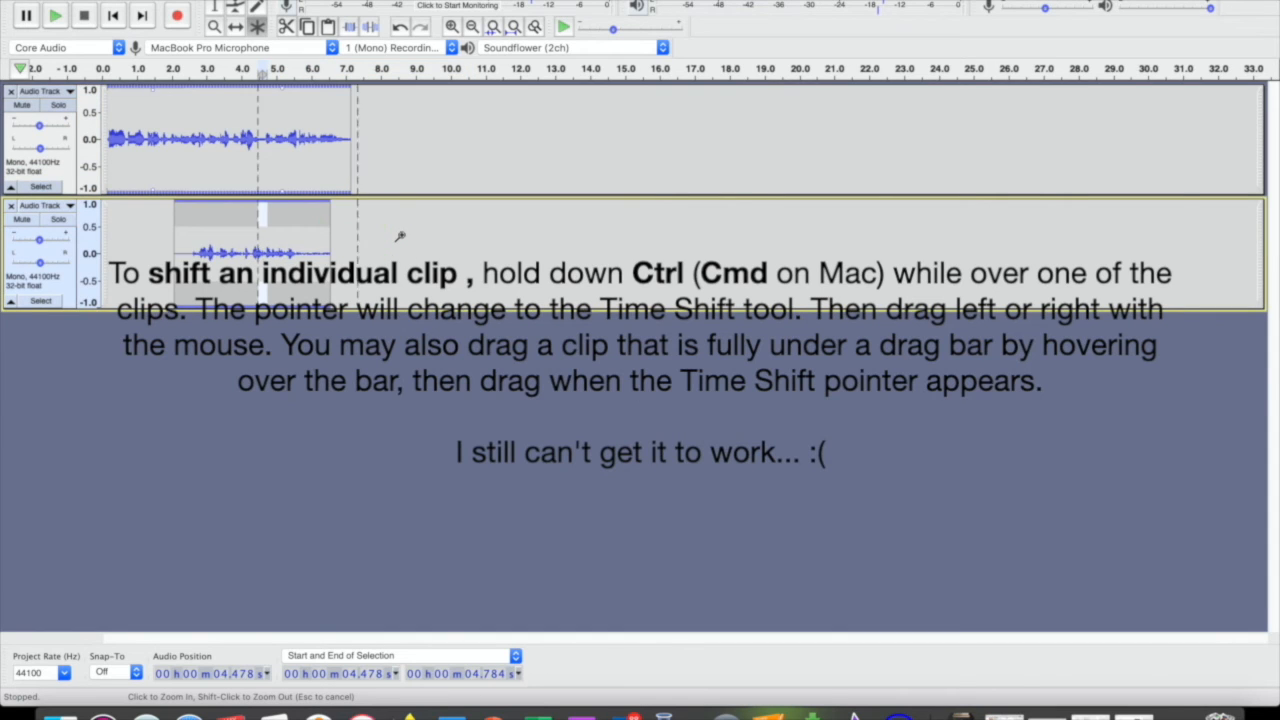
drag(399, 237, 402, 237)
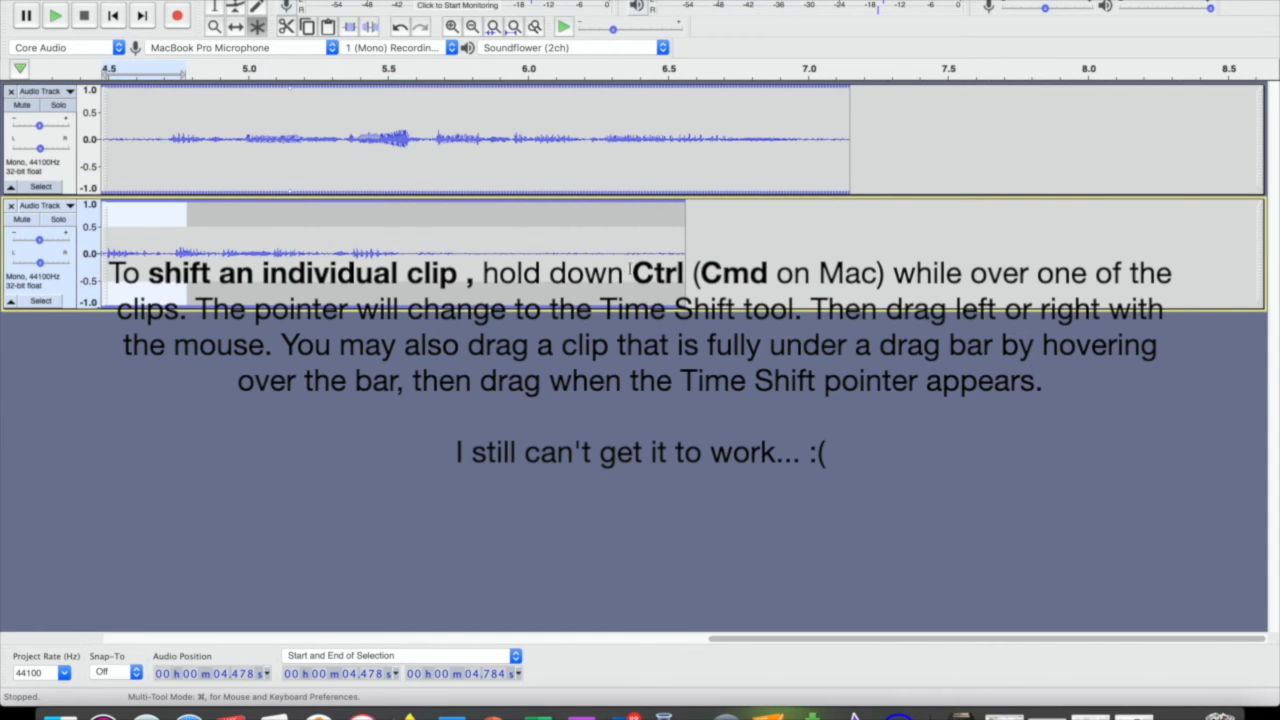
Step: Remove the envelope control point at about 5.15 seconds from the upper clip in Multi-Tool mode
click(872, 250)
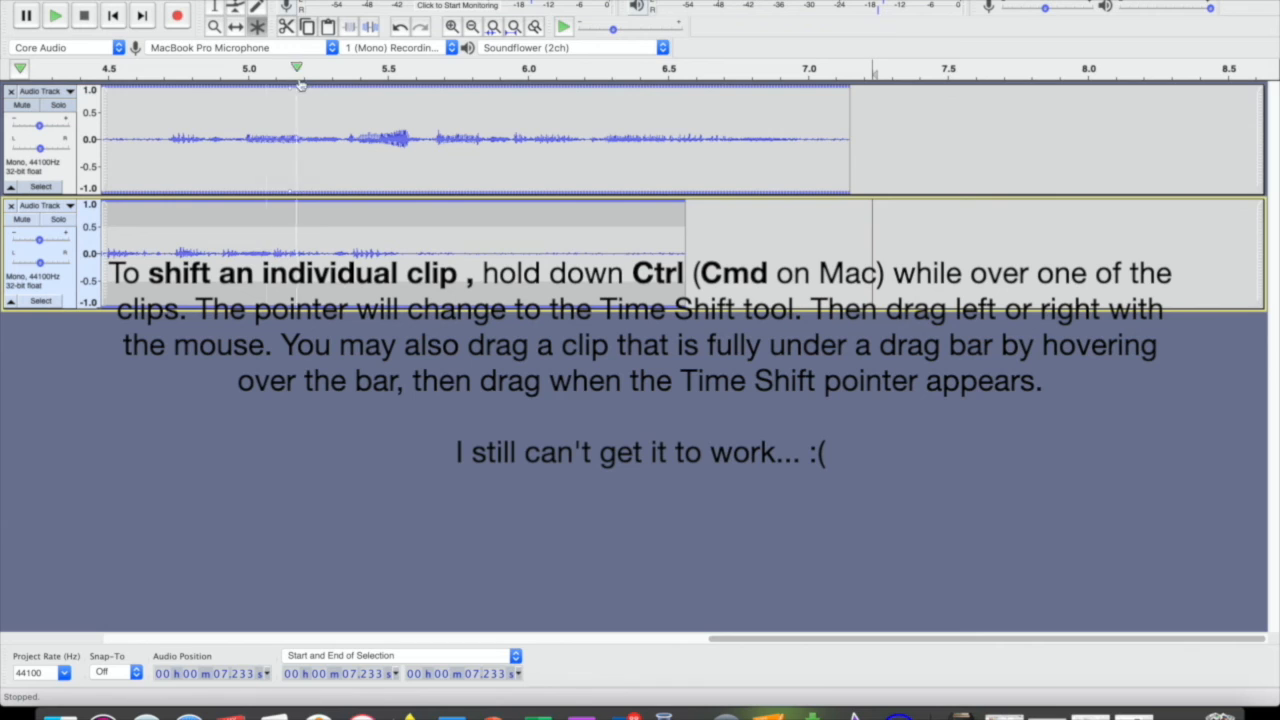
mouse_move(291, 91)
mouse_down()
mouse_move(291, 122)
mouse_move(289, 91)
mouse_up()
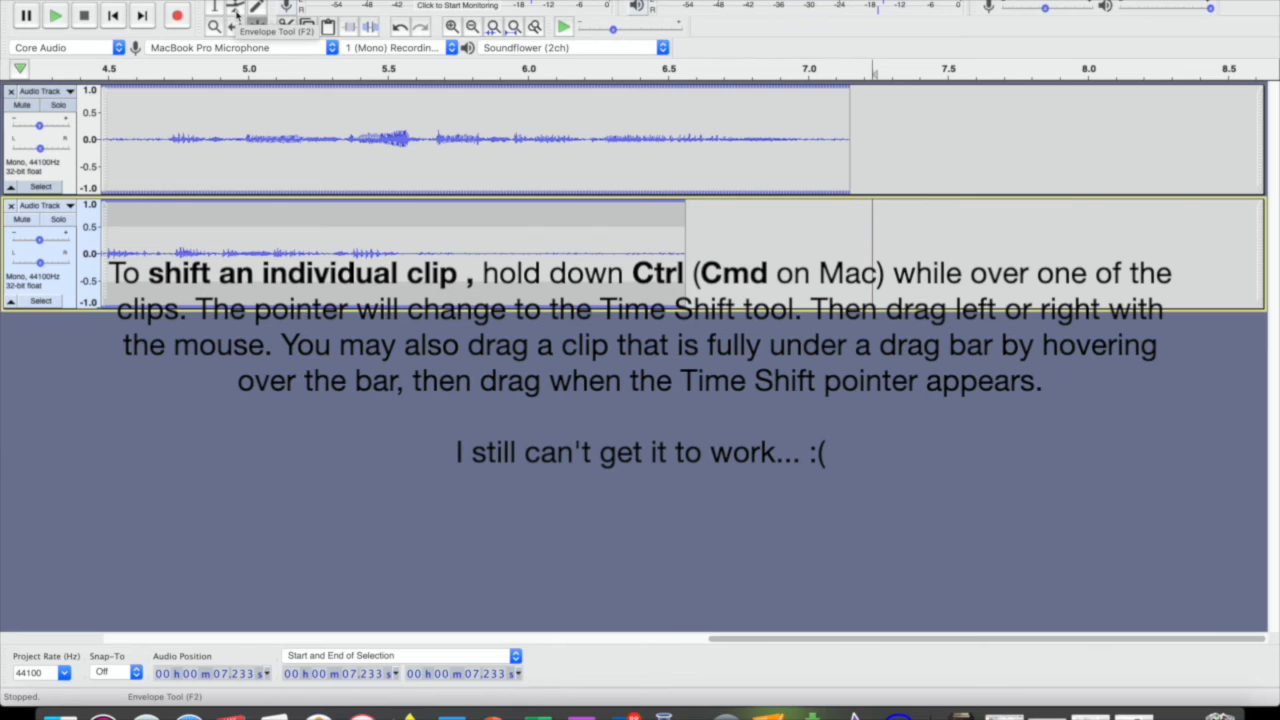
drag(362, 91, 368, 55)
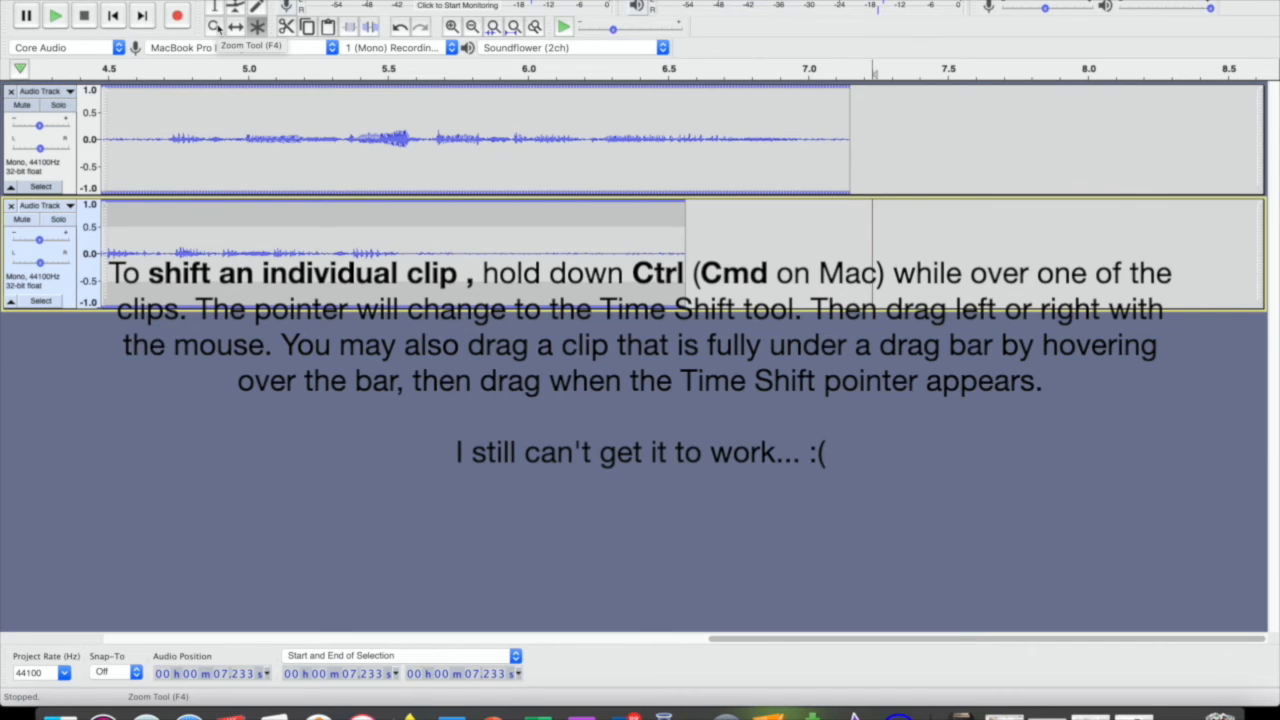
Step: Zoom into the upper clip's waveform in Multi-Tool mode and select 5.553 to 5.556 seconds
click(327, 138)
right_click(327, 138)
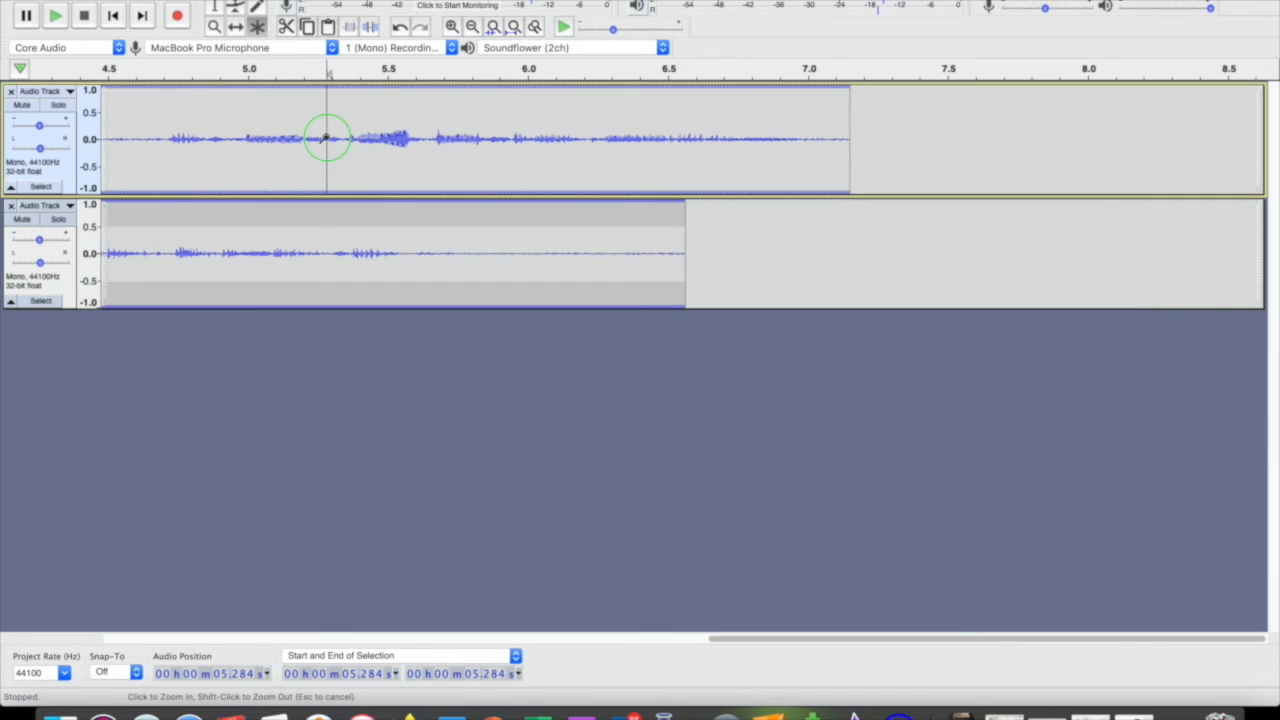
right_click(364, 138)
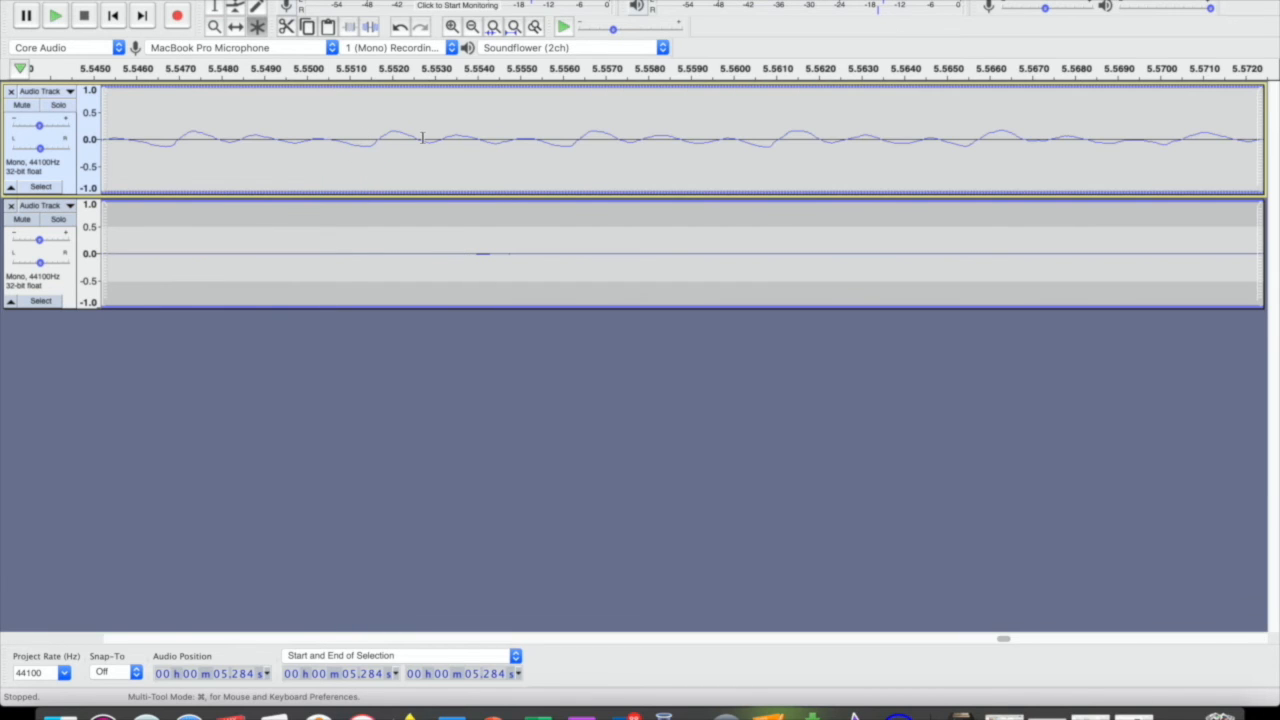
drag(422, 138, 550, 145)
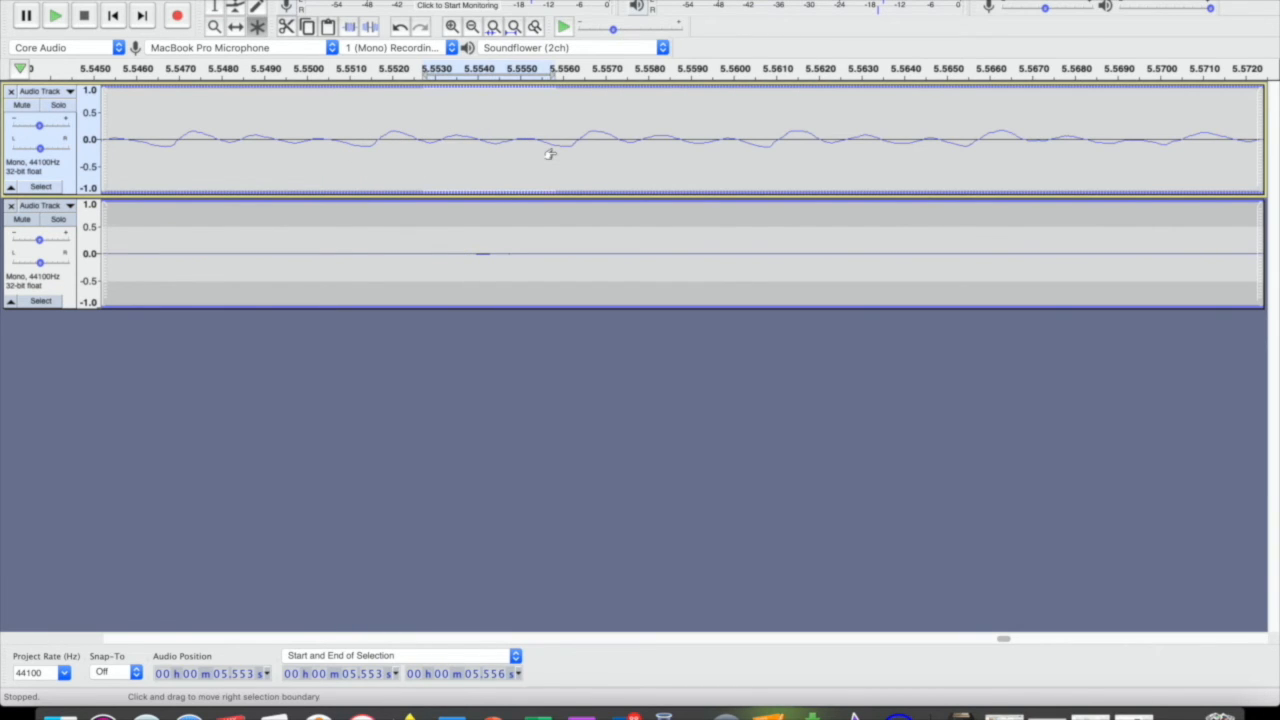
Step: Adjust the selection's end to 5.555 seconds at sample-level zoom and raise a single sample near 5.55476 seconds on the upper track
right_click(553, 152)
drag(554, 155, 473, 152)
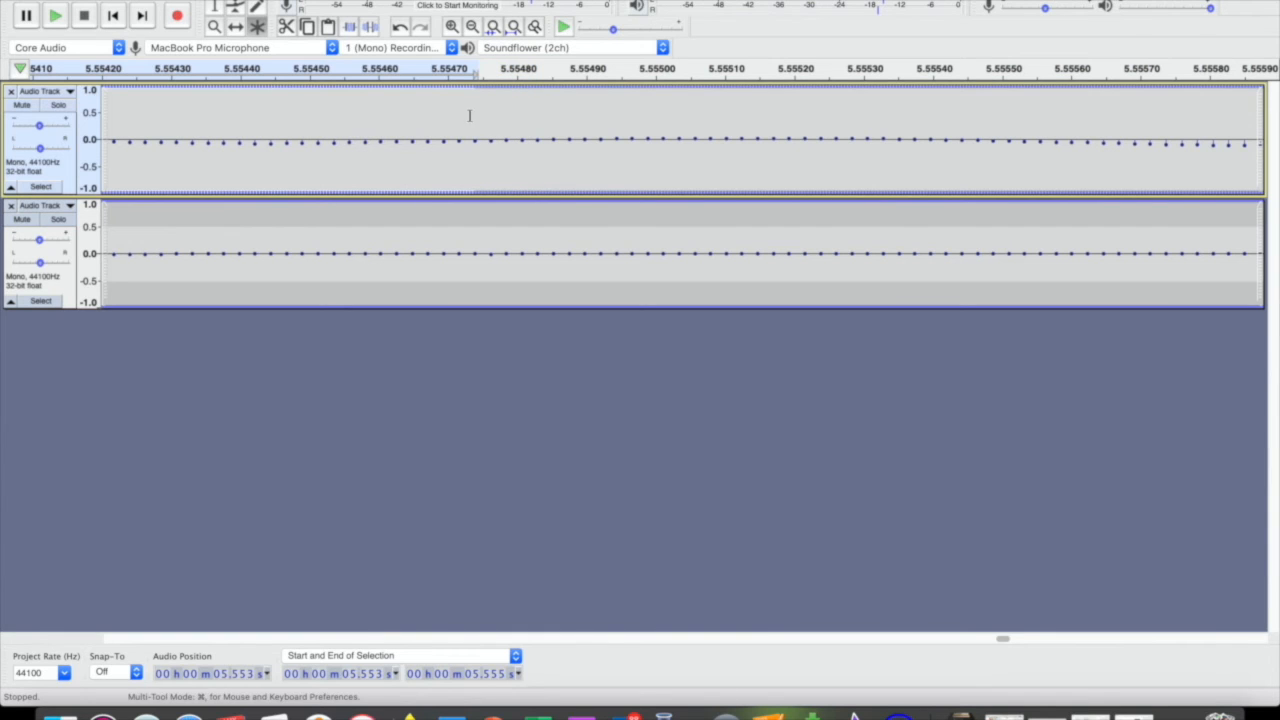
shift+click(555, 121)
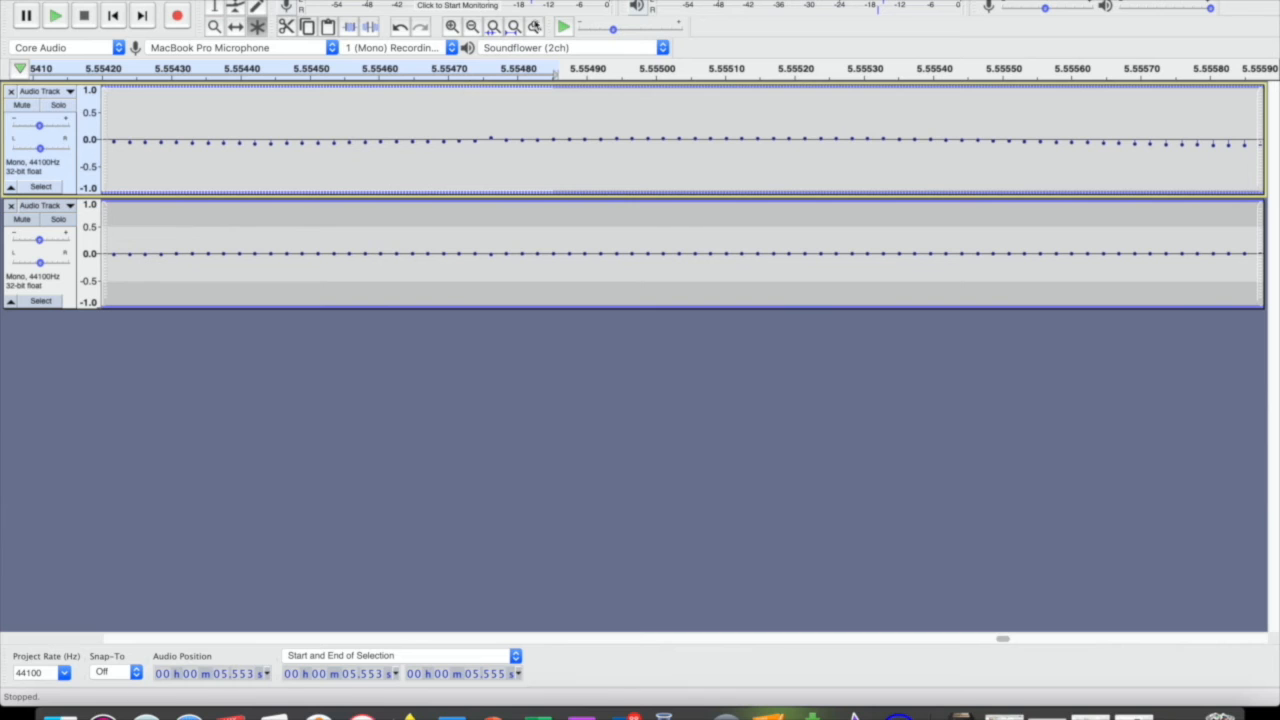
Step: Zoom the timeline out until both clips show at full length
click(471, 27)
click(471, 27)
click(472, 28)
click(472, 28)
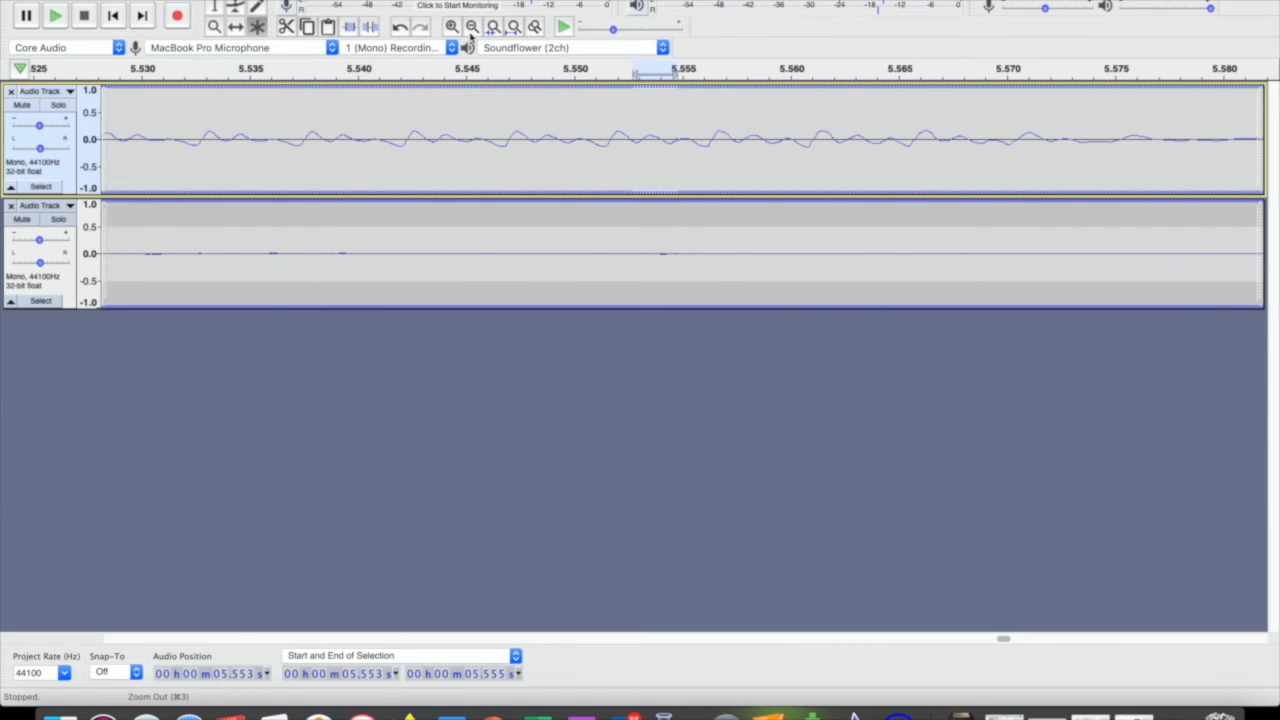
click(472, 28)
click(472, 28)
click(475, 29)
click(475, 29)
click(475, 29)
click(475, 29)
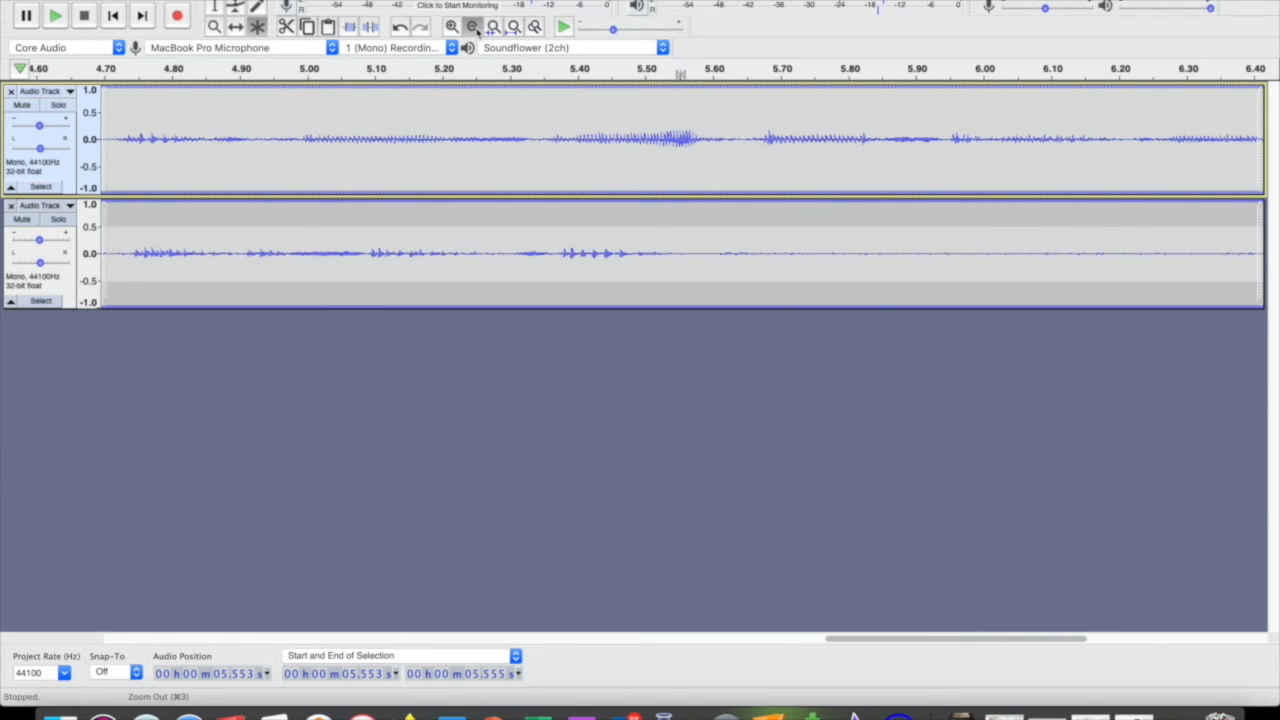
click(475, 29)
click(475, 29)
click(475, 29)
click(475, 29)
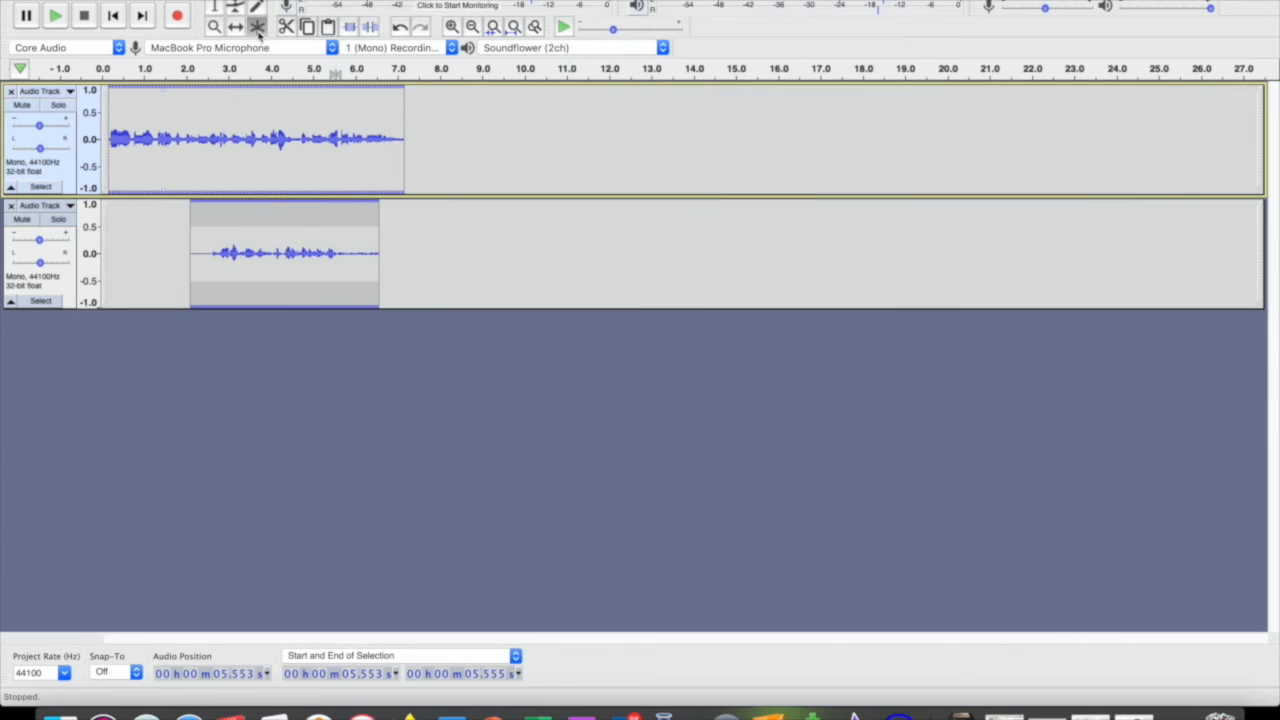
Step: Try Multi-Tool mode on both clips, selecting 4.668 to 7.660 seconds on the lower track and placing the cursor at 8.129 seconds
drag(136, 122, 256, 114)
click(345, 92)
click(360, 149)
click(557, 146)
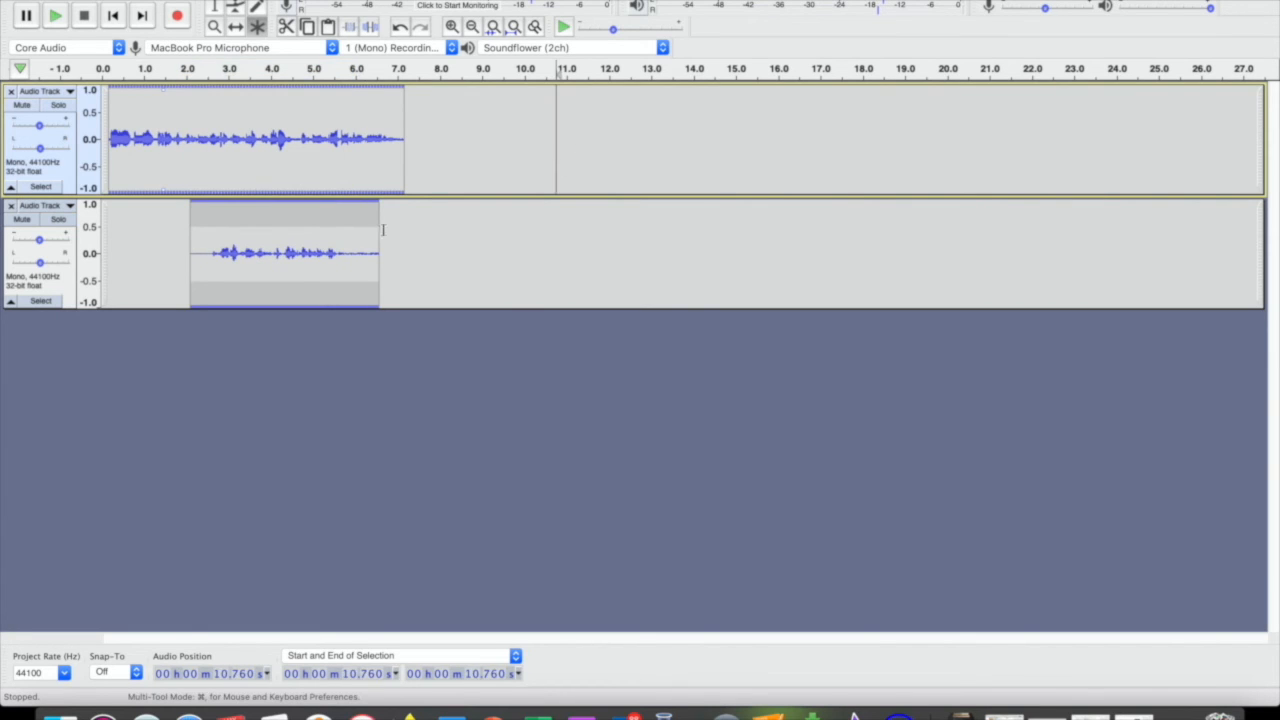
drag(300, 255, 426, 251)
click(444, 251)
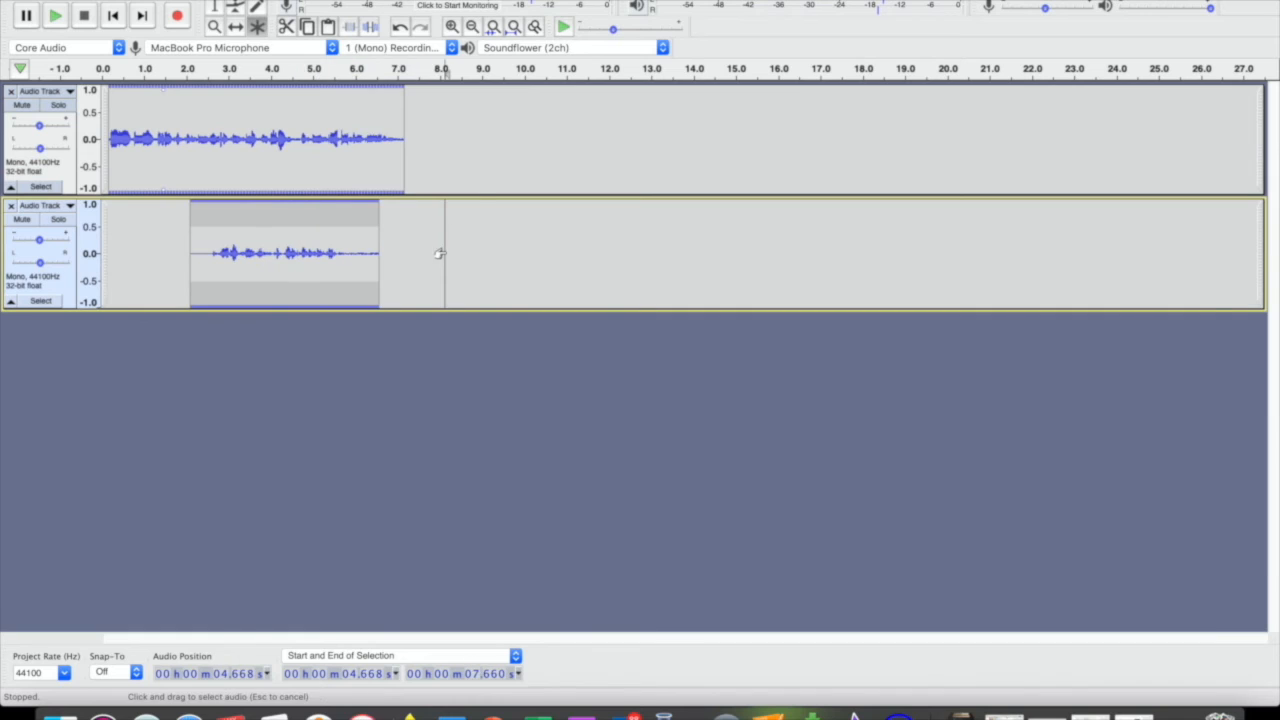
Step: Select 2.577 to 6.651 seconds of the upper track with the Selection tool and place the cursor at 10.418 seconds
click(217, 11)
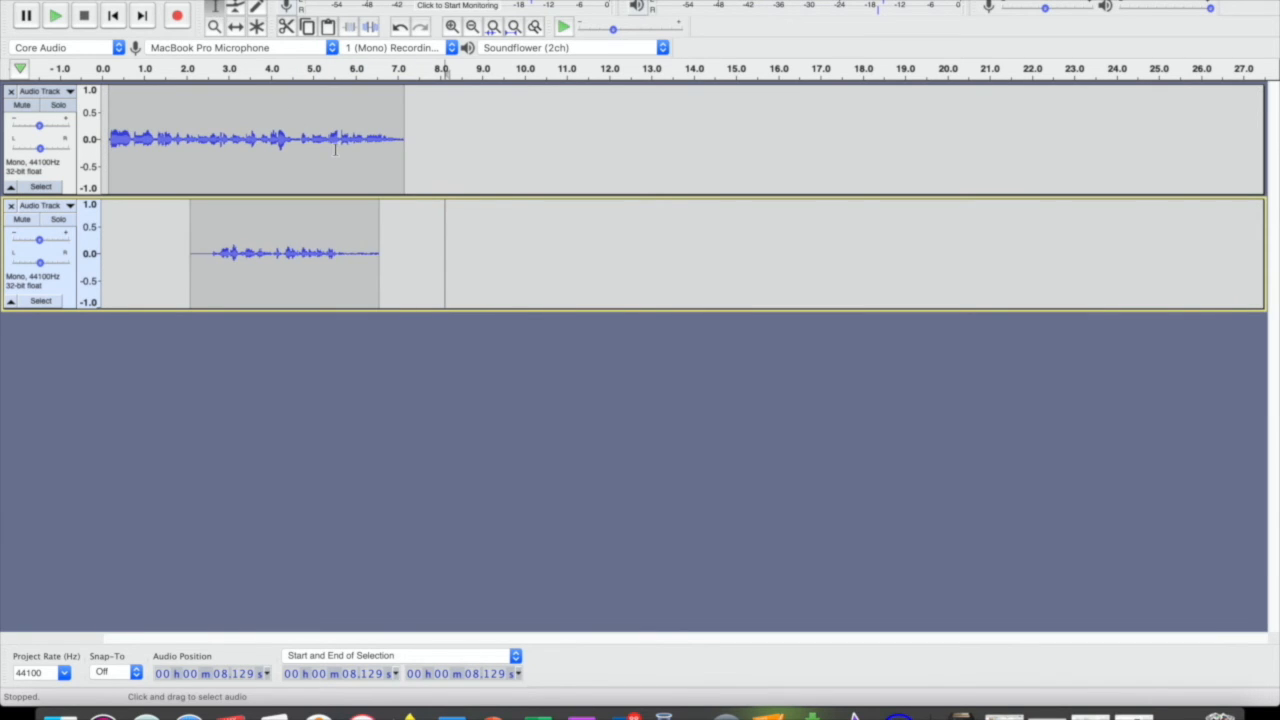
drag(210, 120, 382, 117)
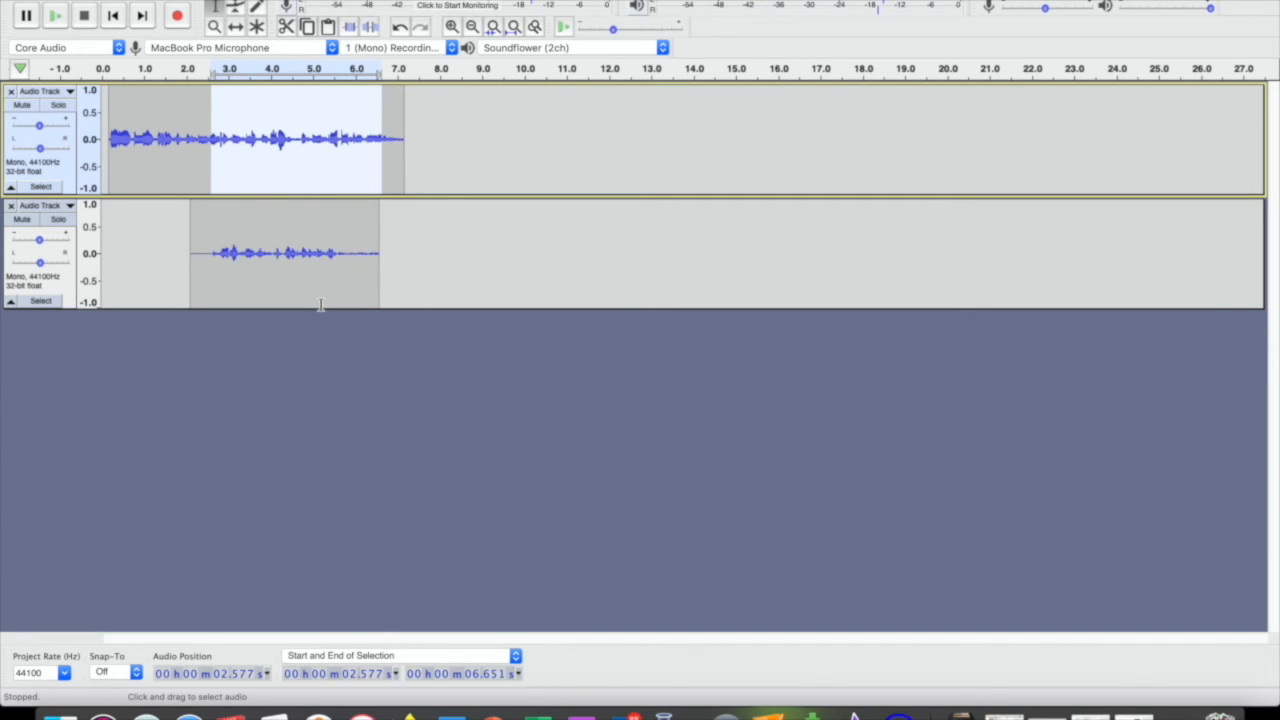
click(542, 166)
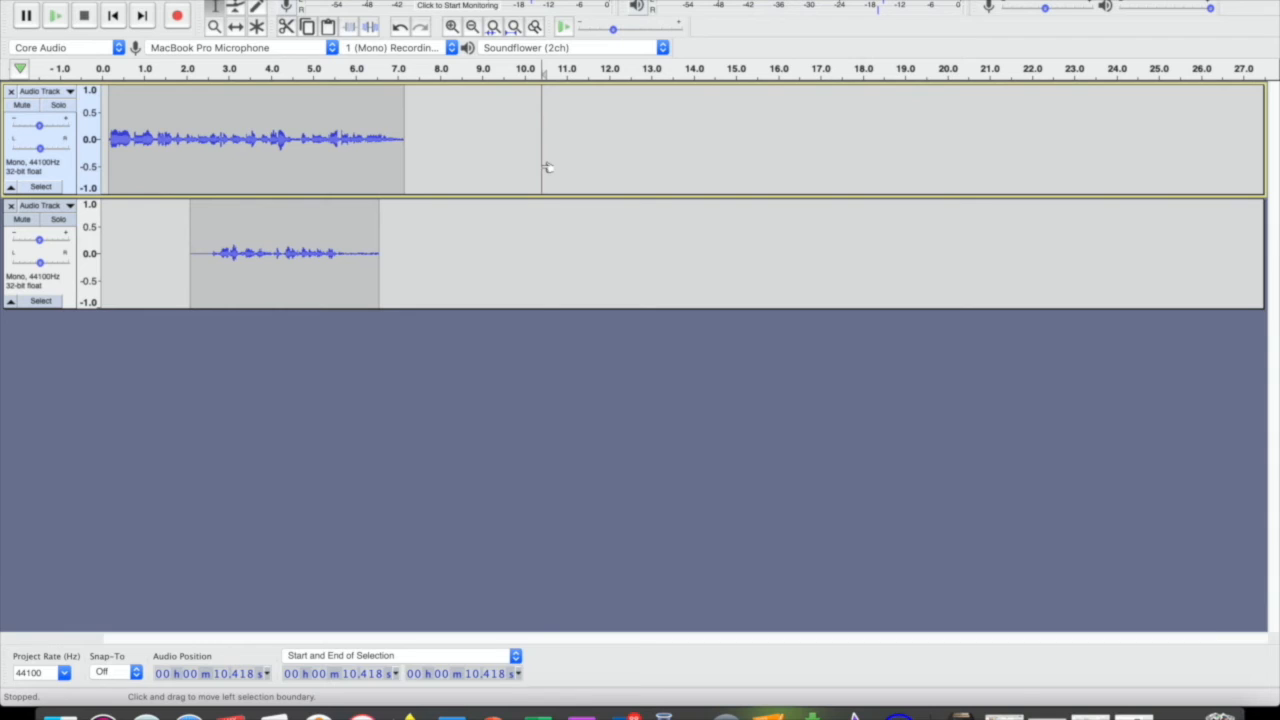
Step: Try pasting the copied audio at 10.418 seconds on the upper track, undo the paste, and select 3.244 to 5.660 seconds
key(super+v)
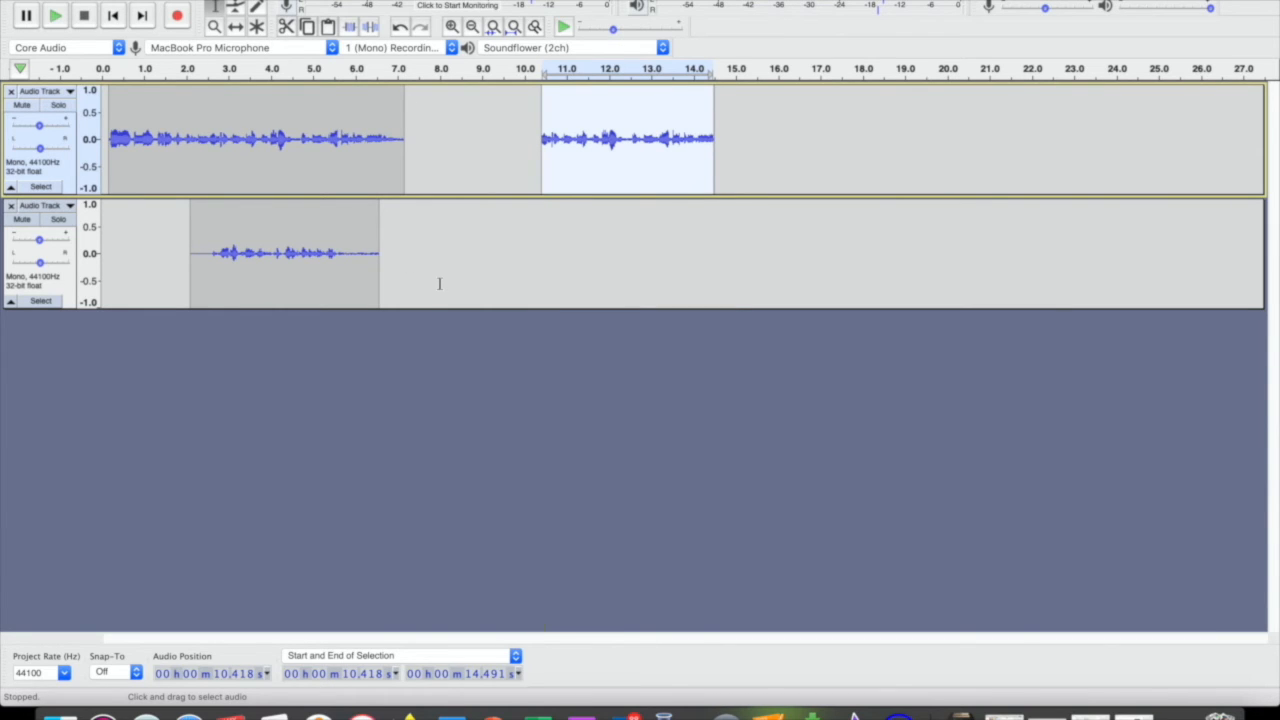
key(super+z)
drag(240, 143, 340, 143)
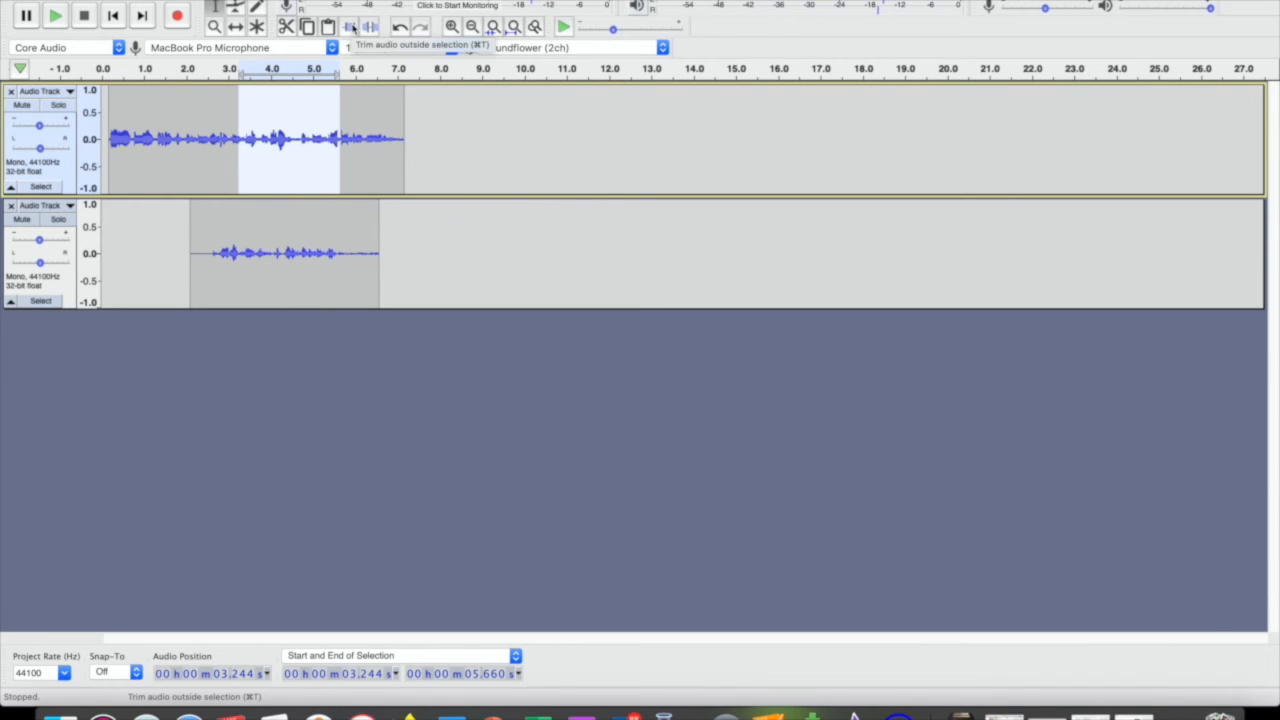
Step: Delete the end of the upper track's clip by removing the range from 6.921 to 9.553 seconds
click(472, 114)
drag(395, 150, 500, 160)
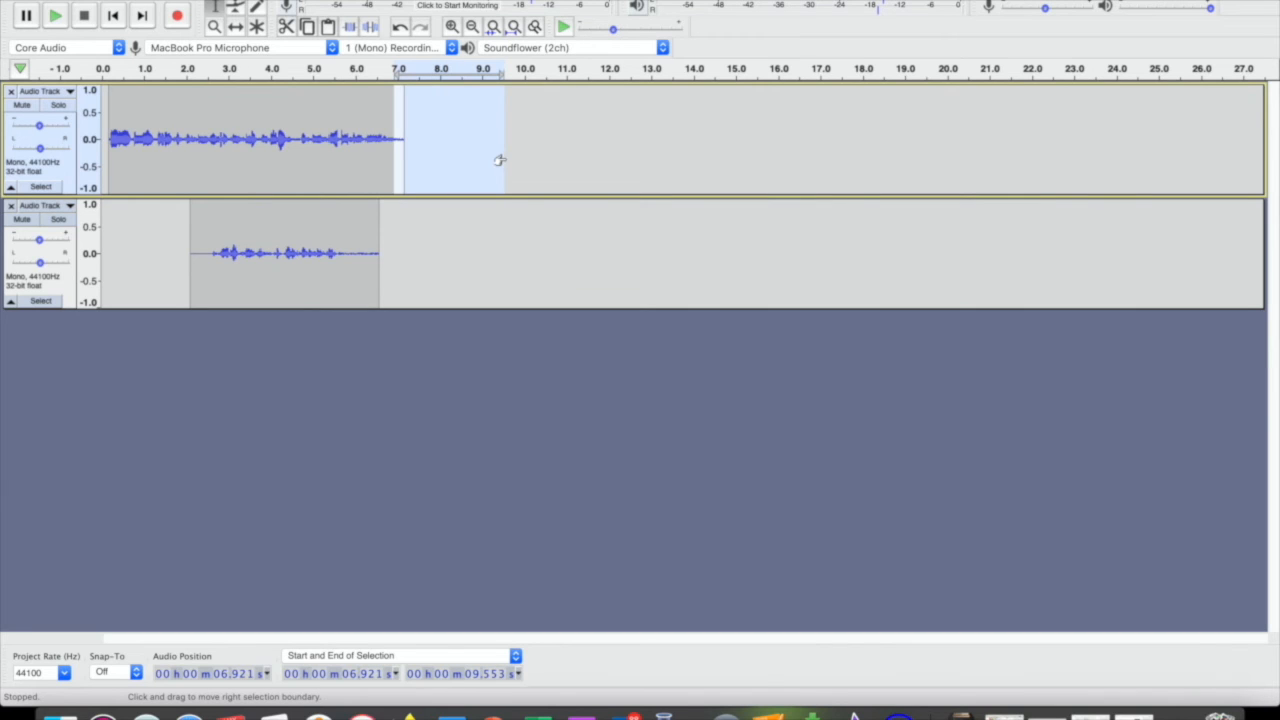
key(Delete)
Step: Record a new voice take on the upper track starting at 16.505 seconds and stop the recording
drag(306, 126, 349, 126)
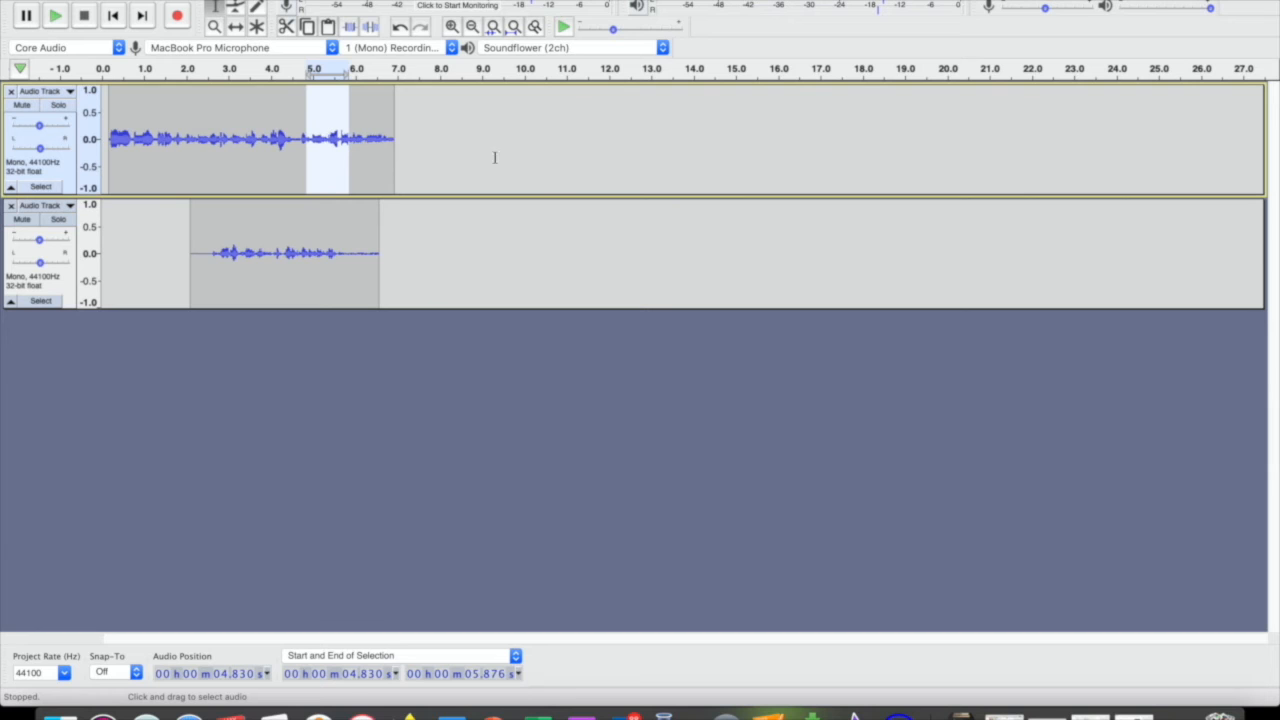
click(531, 165)
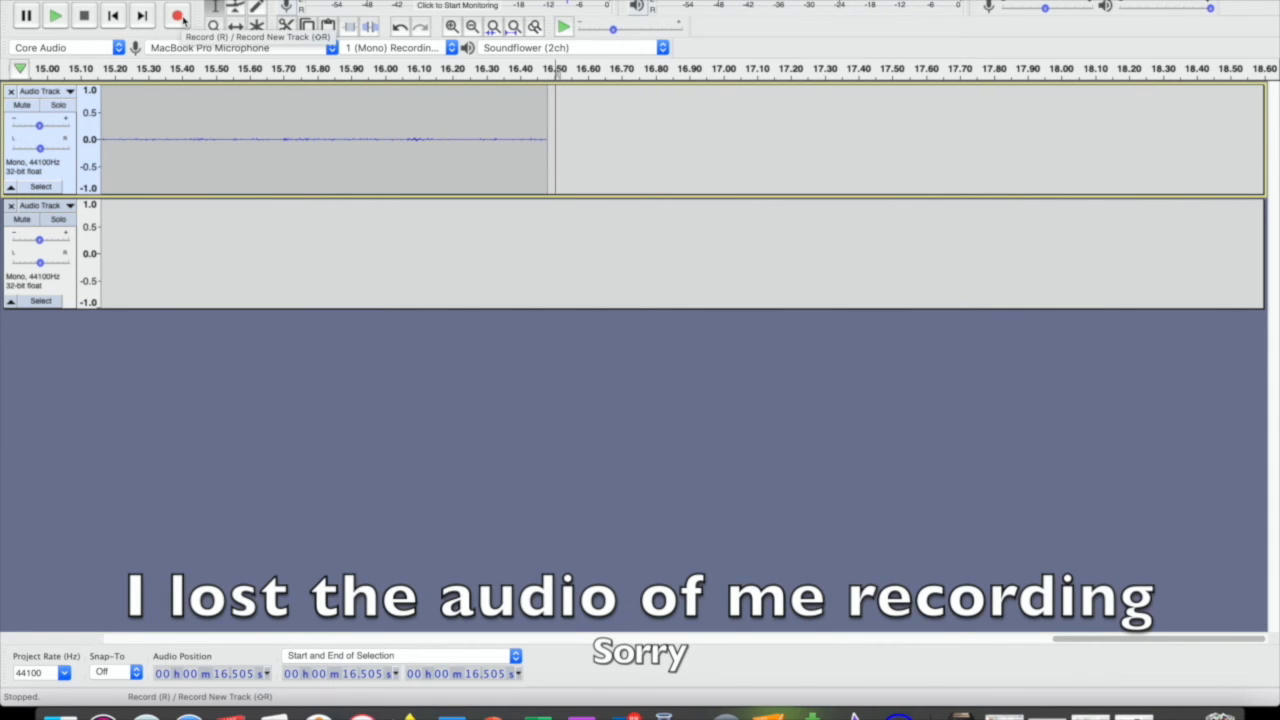
click(183, 20)
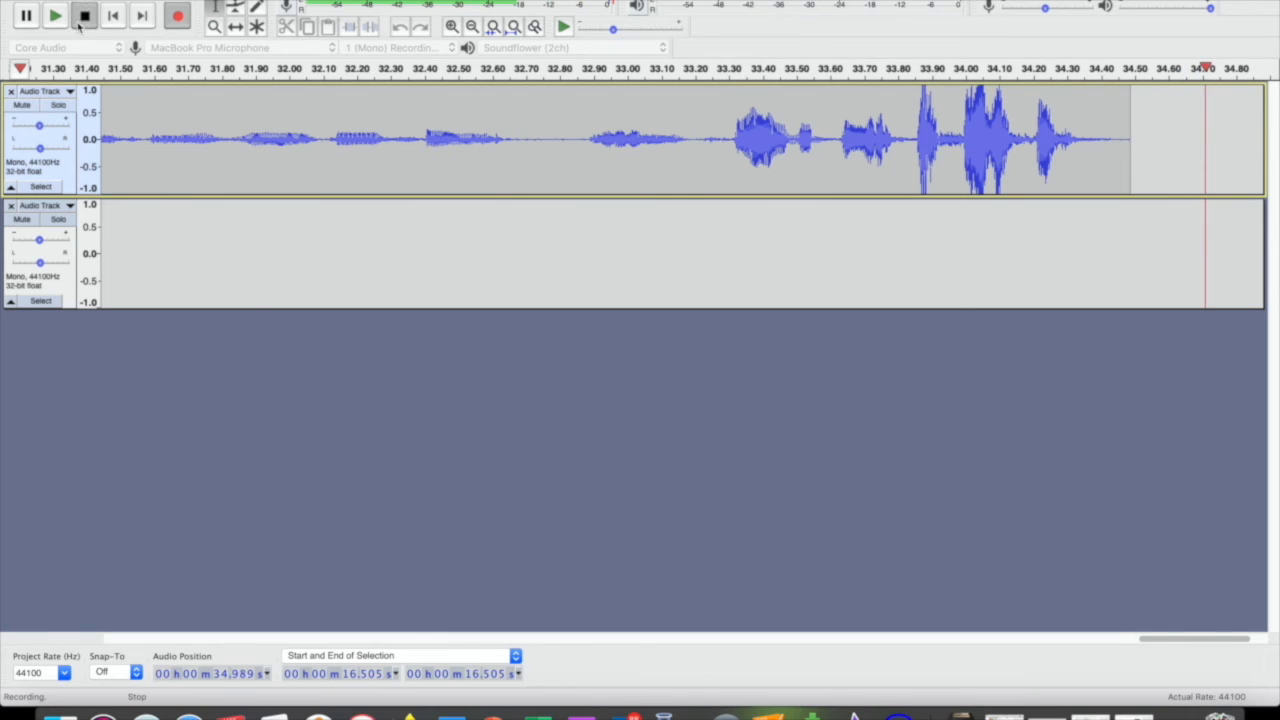
click(81, 20)
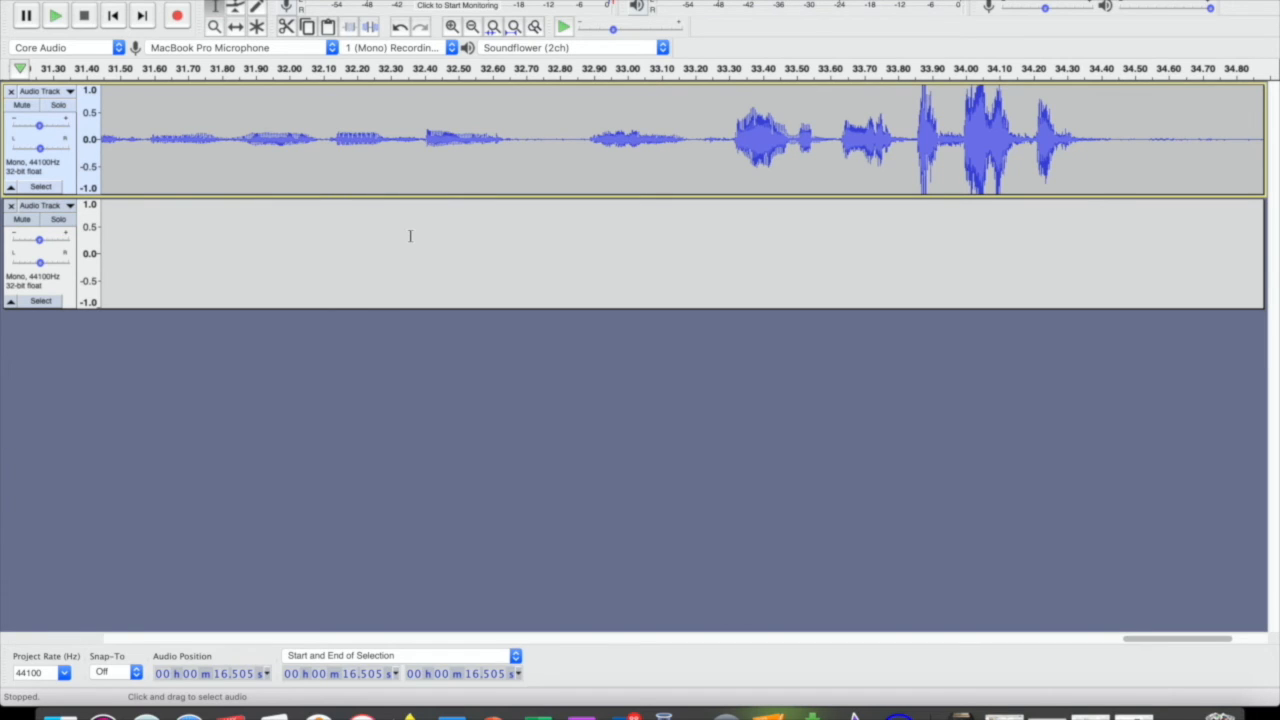
Step: Delete the loud end of the new recording, from 33.619 to 35.473 seconds on the upper track
scroll(409, 235, right, 5)
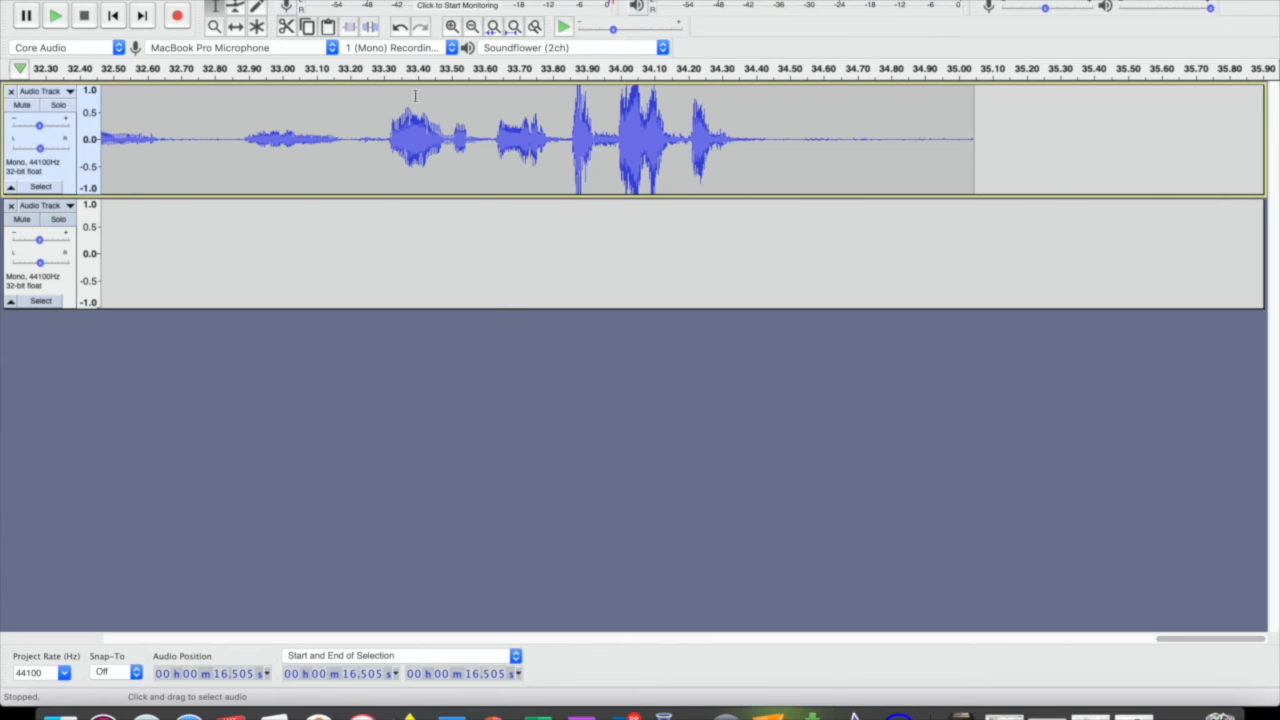
drag(492, 137, 853, 131)
drag(1151, 152, 1112, 180)
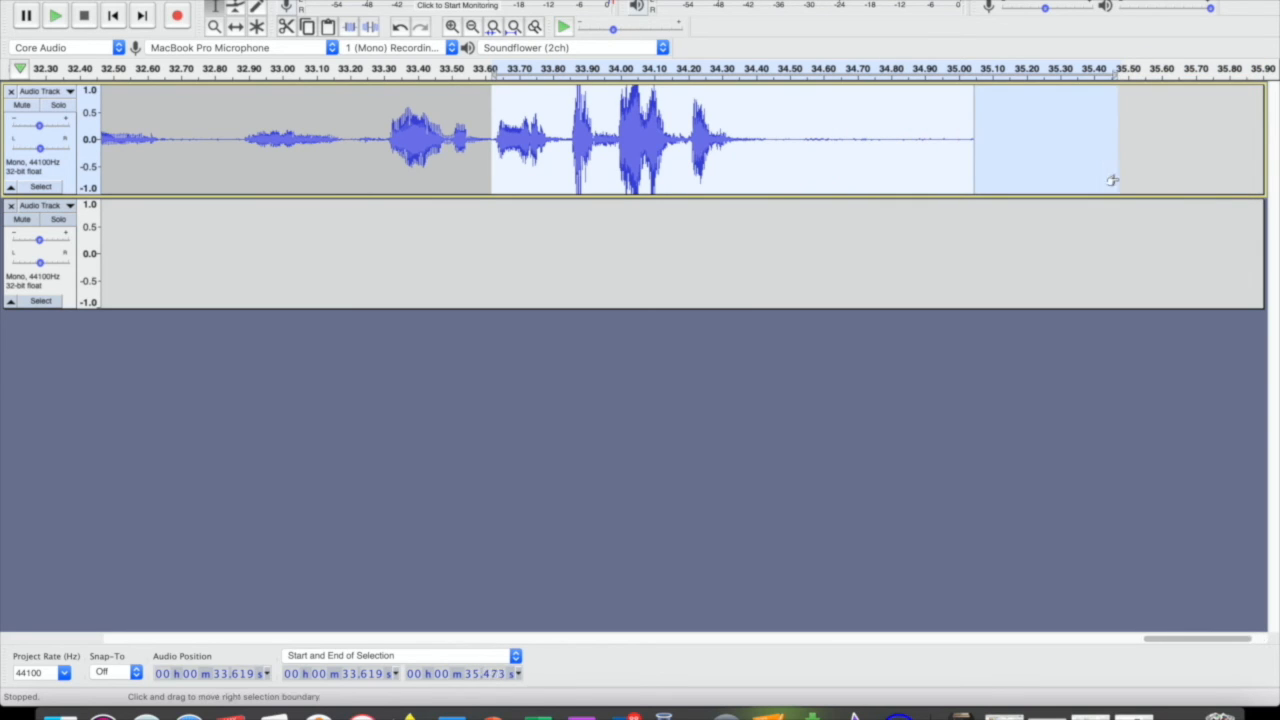
key(Delete)
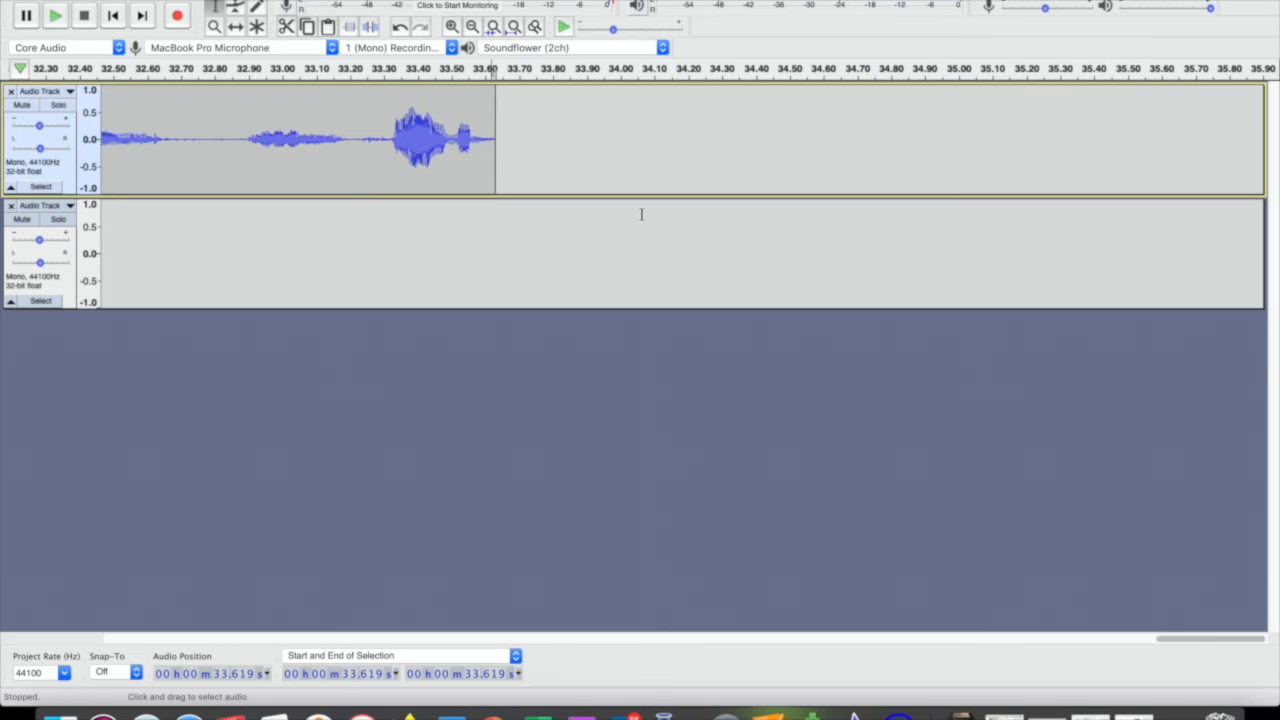
Step: Play the new take on the upper track from 16.870 seconds and stop playback after a few seconds
scroll(500, 200, left, 10)
scroll(281, 175, left, 4)
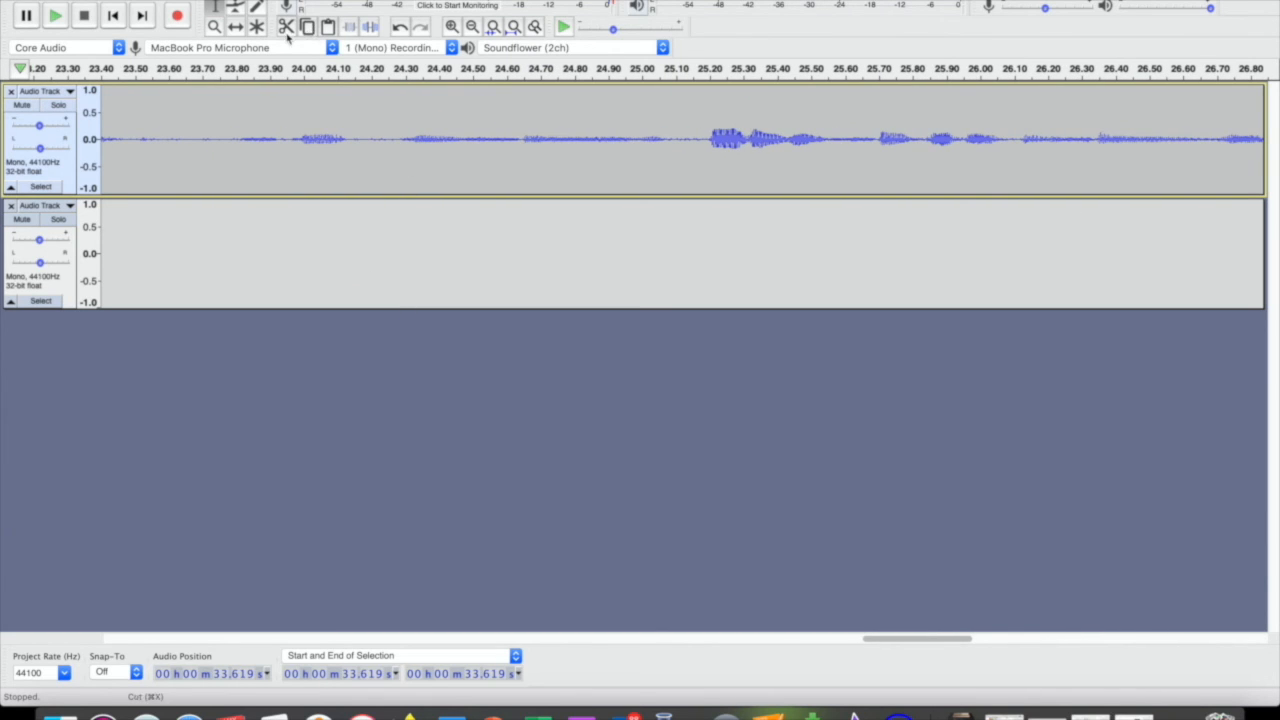
click(472, 28)
click(472, 28)
click(472, 28)
click(472, 28)
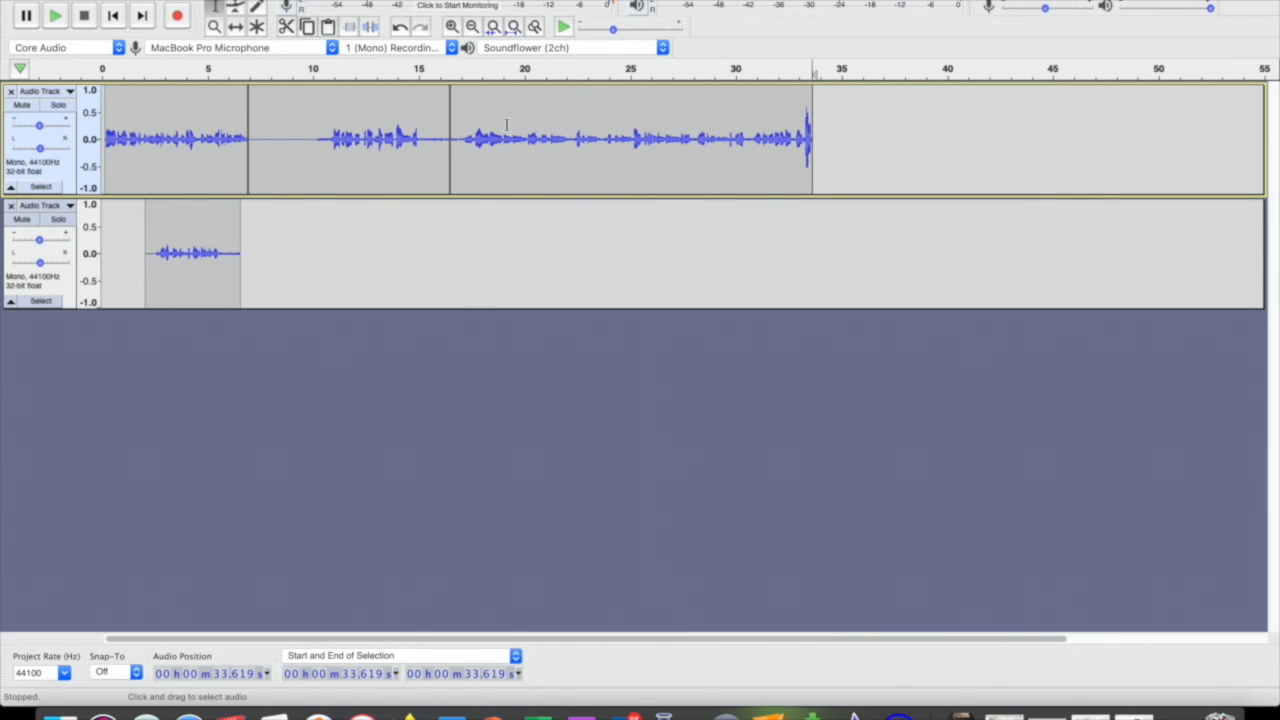
click(458, 138)
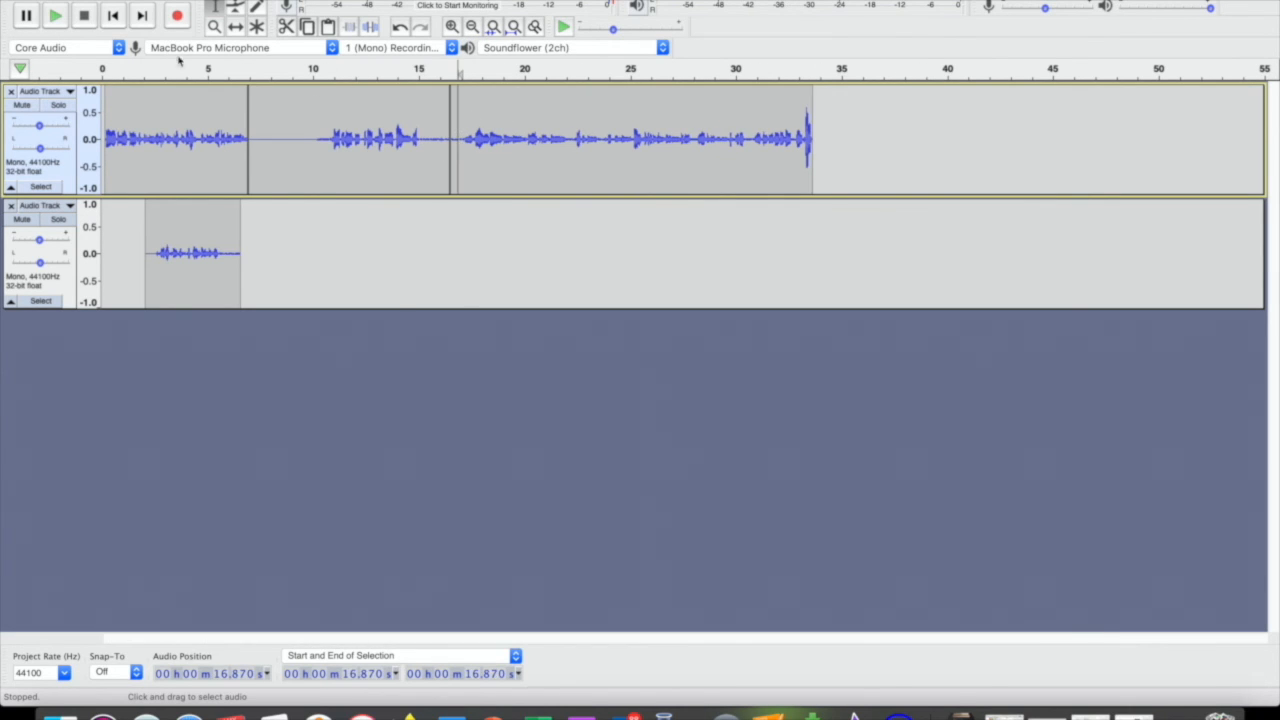
click(57, 16)
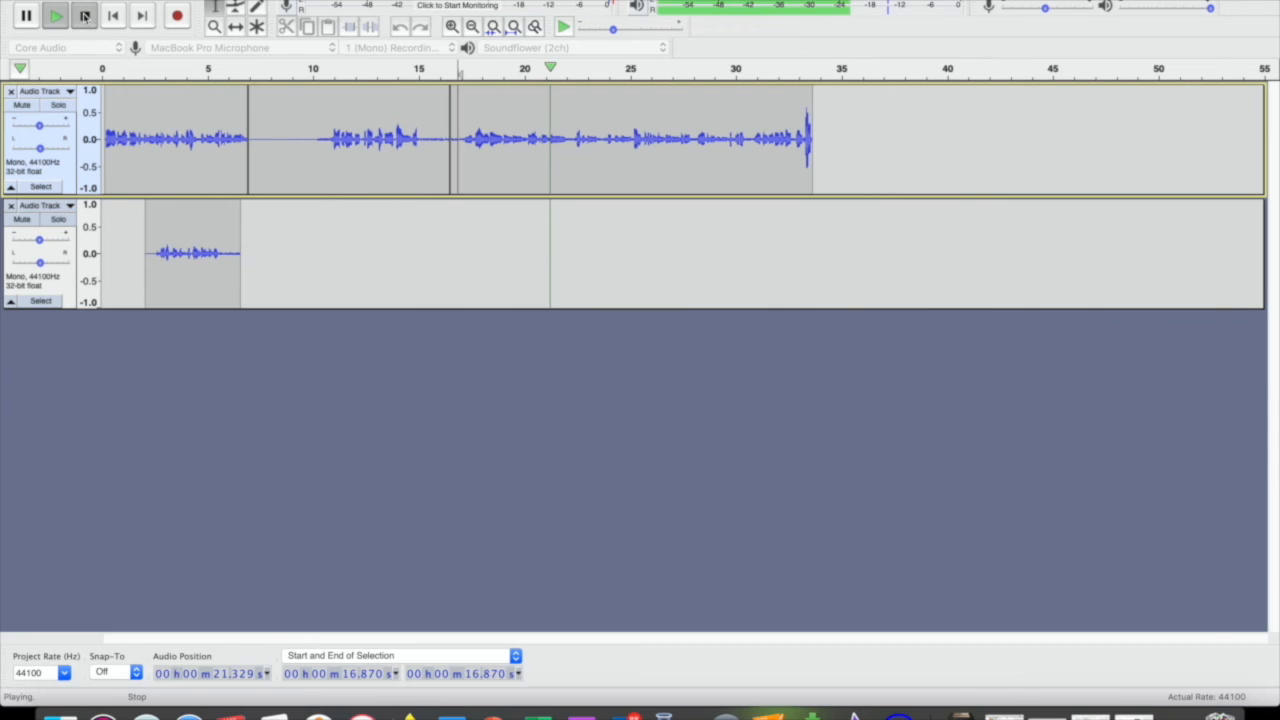
click(84, 16)
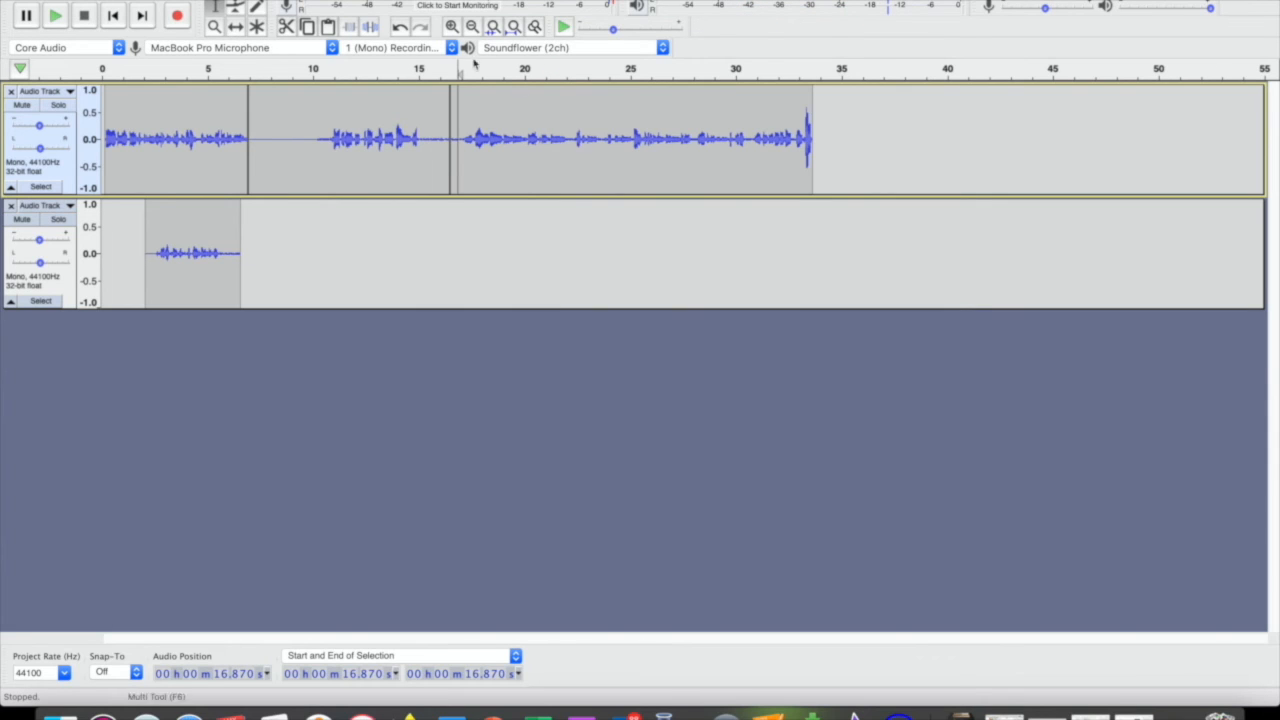
Step: Zoom in around 19 seconds on the upper track and audition 18.434 to 20.128 seconds and 19.000 to 21.293 seconds
drag(503, 137, 535, 137)
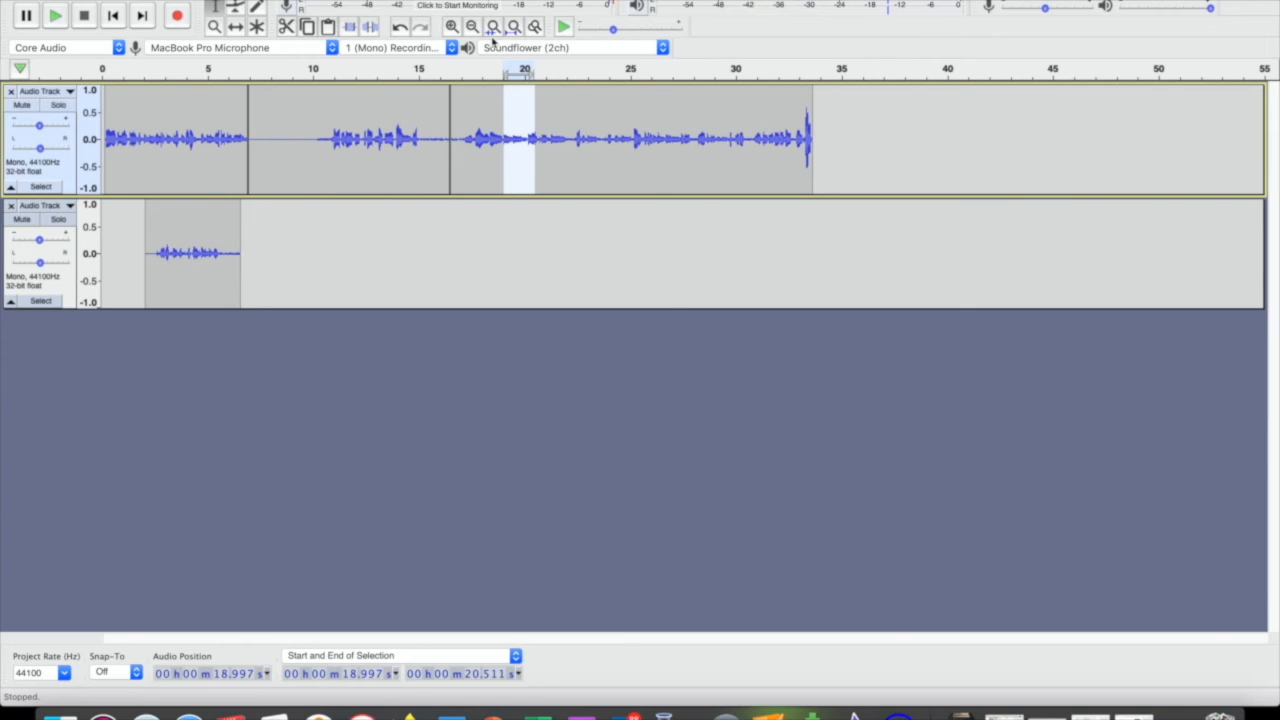
click(452, 27)
click(452, 27)
click(452, 27)
click(452, 27)
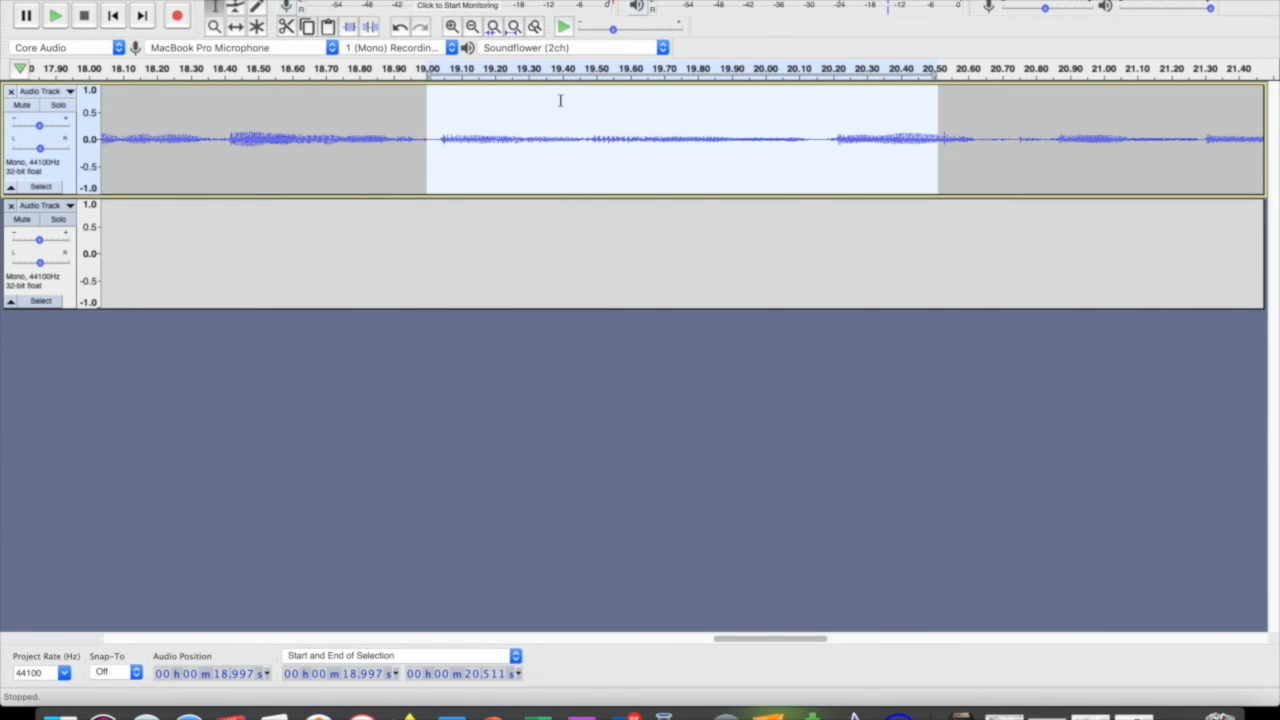
click(233, 141)
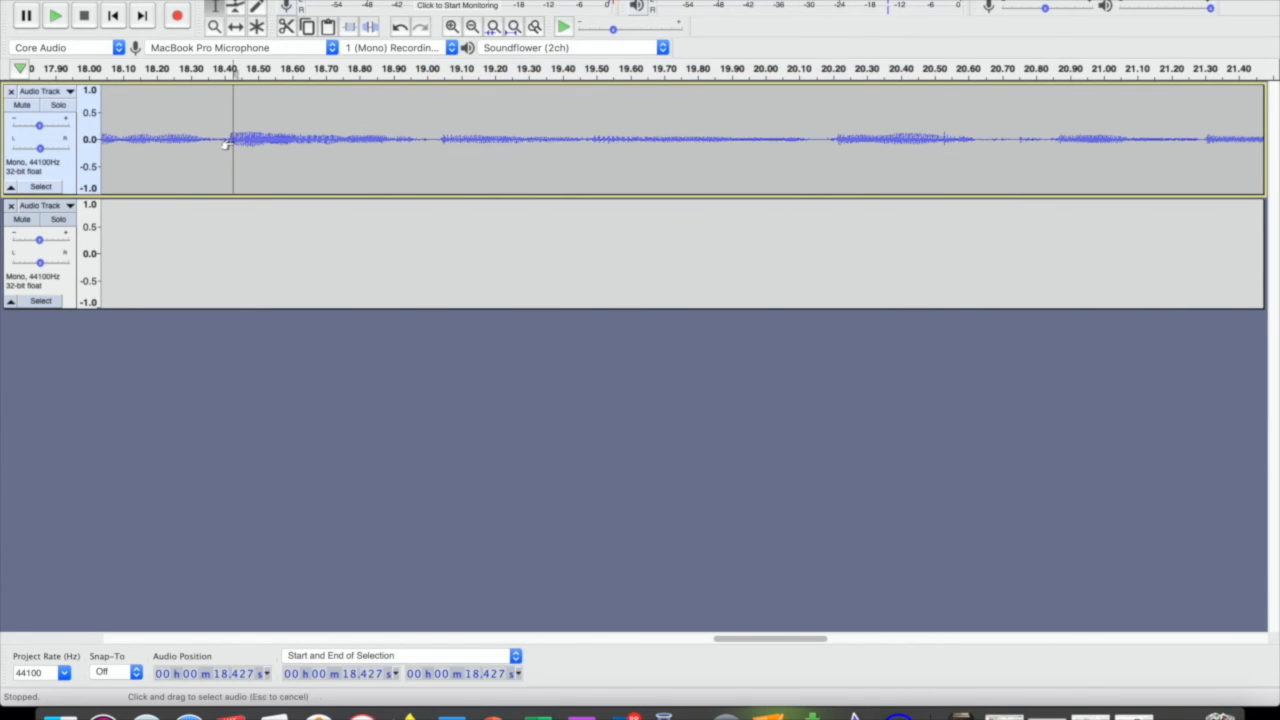
mouse_move(217, 138)
mouse_down()
mouse_move(791, 129)
mouse_move(235, 148)
mouse_up()
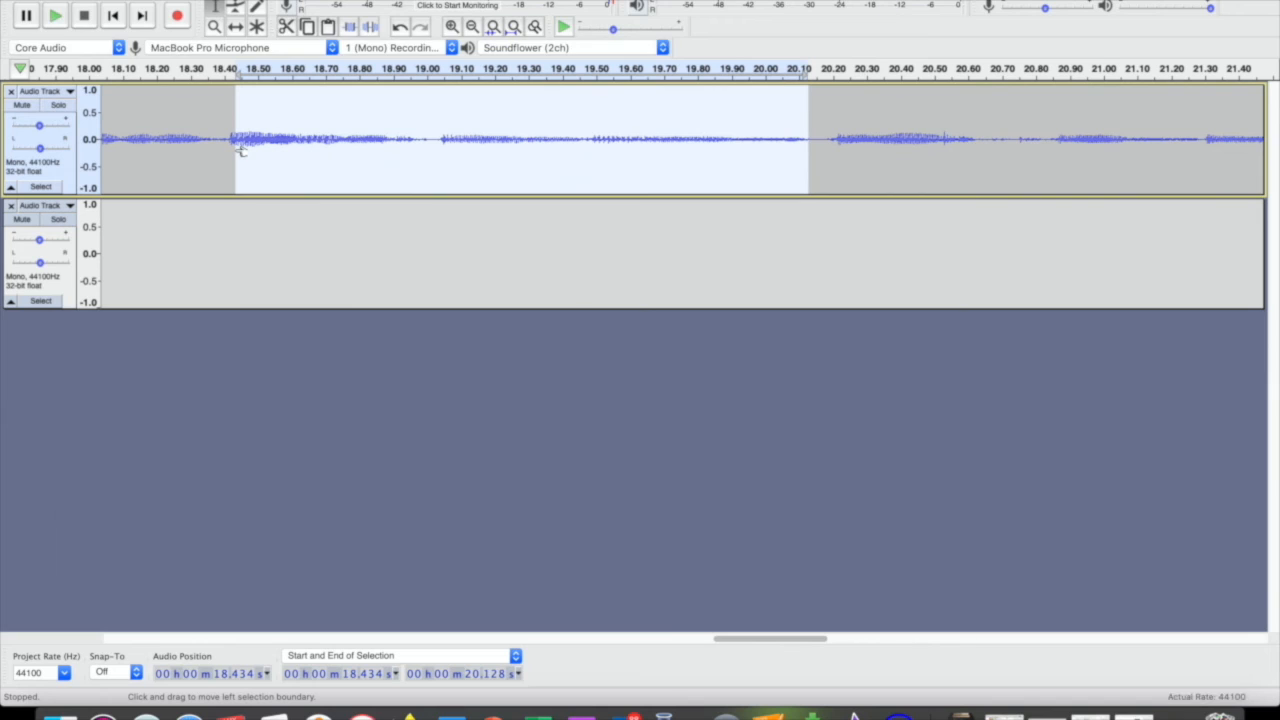
key(space)
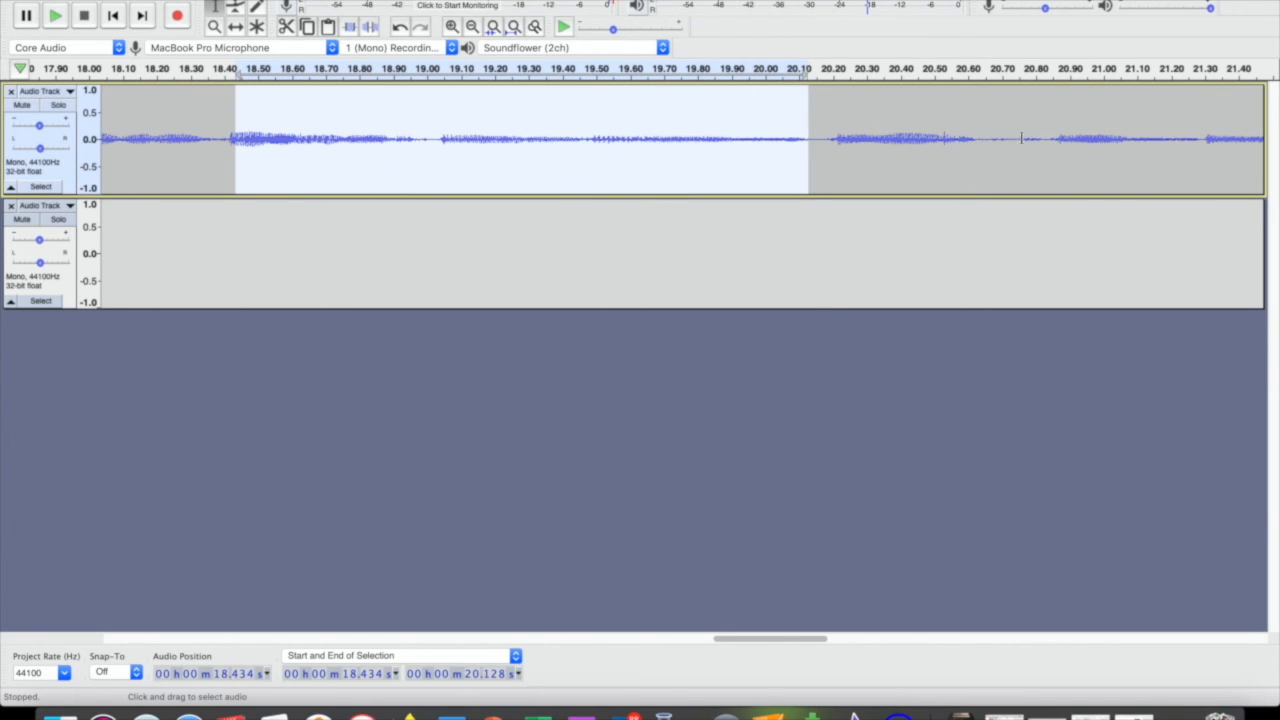
drag(1200, 140, 427, 143)
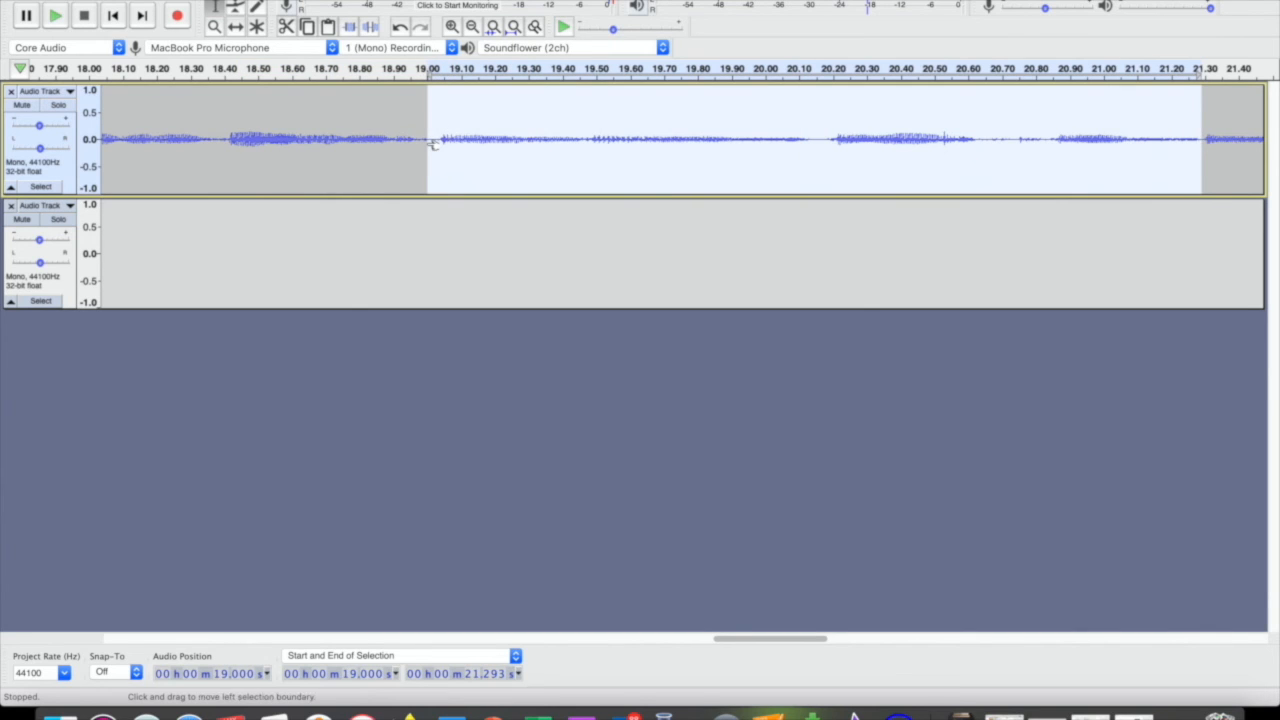
key(space)
Step: Select the audio from 19.518 to 20.117 seconds on the upper track, auditioning it while refining both ends
drag(588, 137, 817, 142)
key(space)
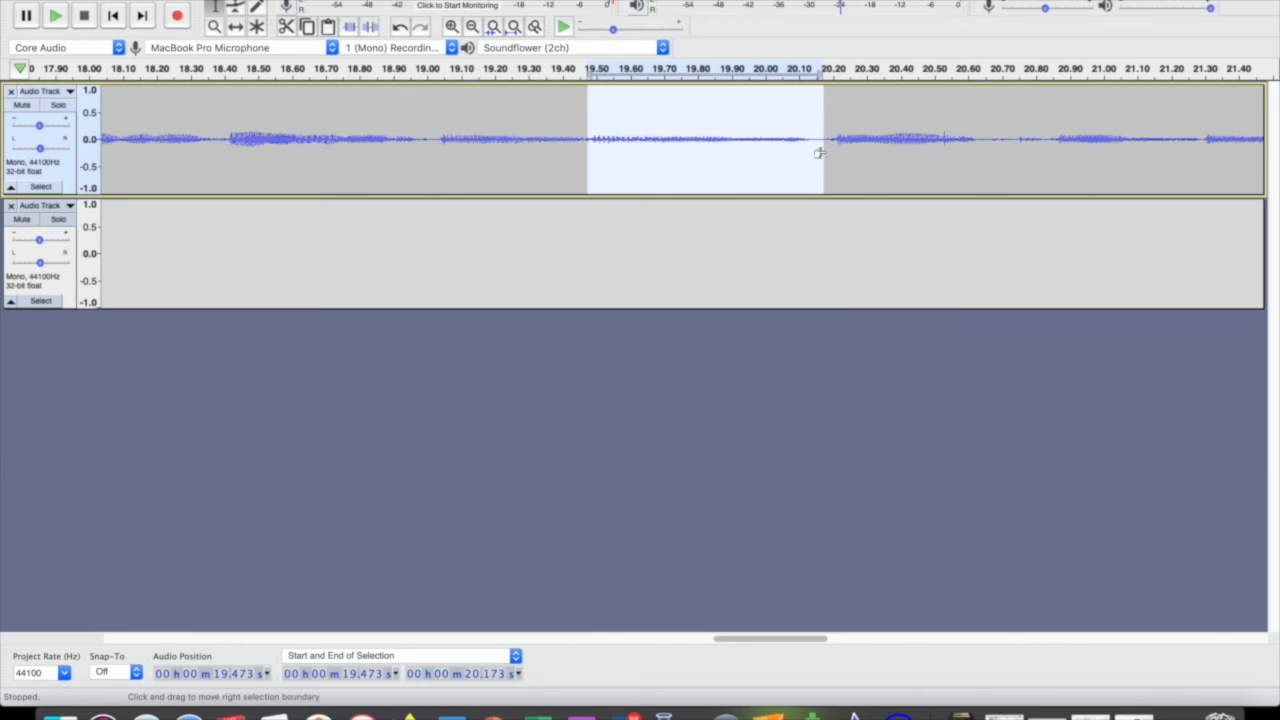
drag(819, 153, 806, 152)
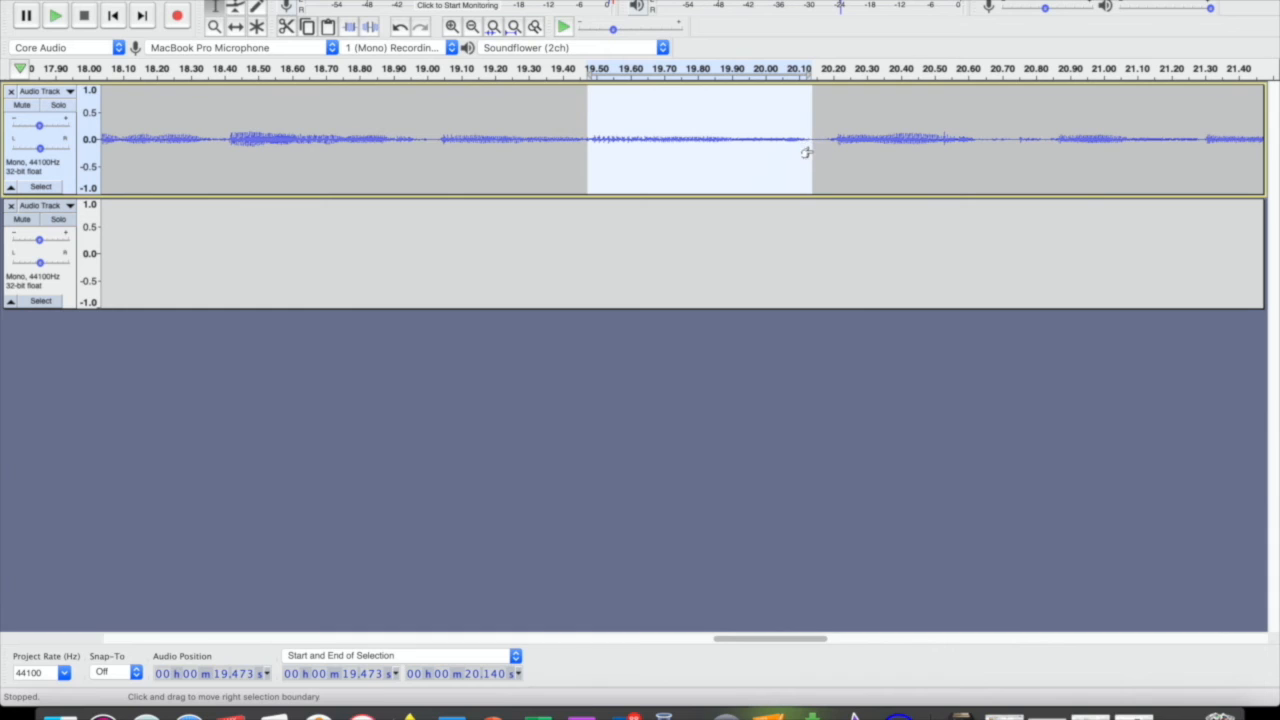
key(space)
drag(806, 171, 800, 172)
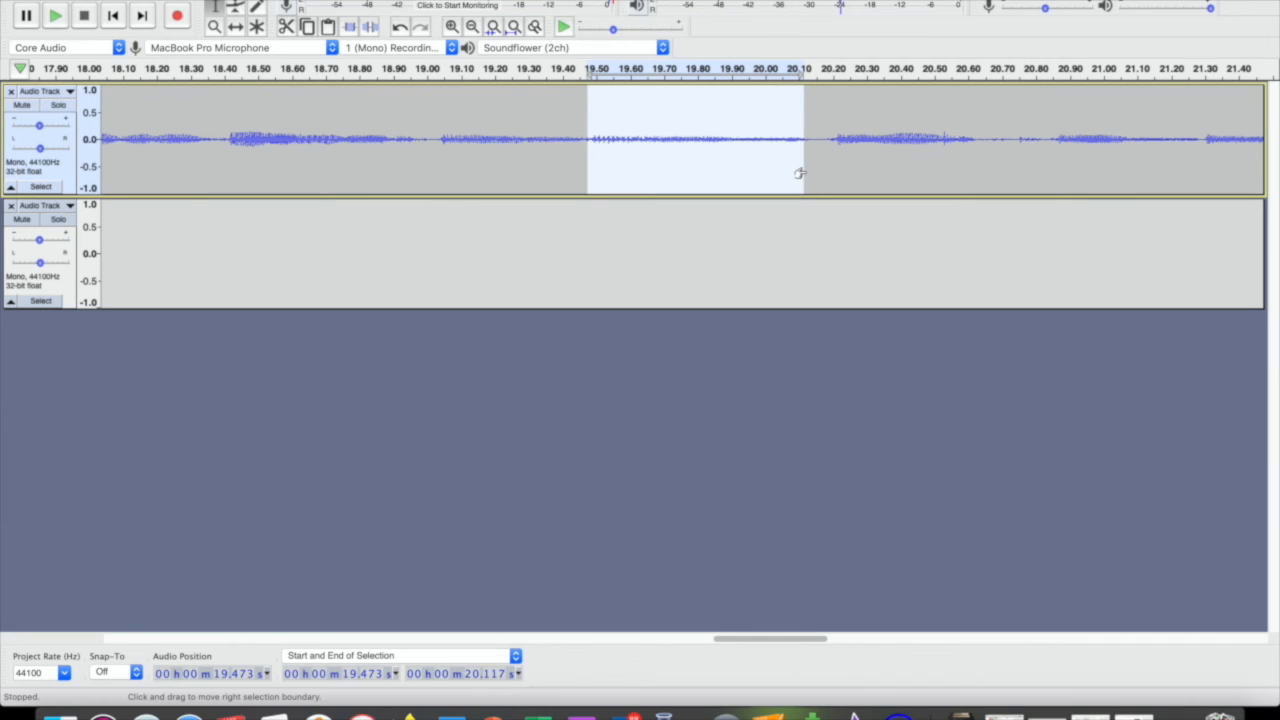
key(space)
drag(589, 171, 606, 172)
key(space)
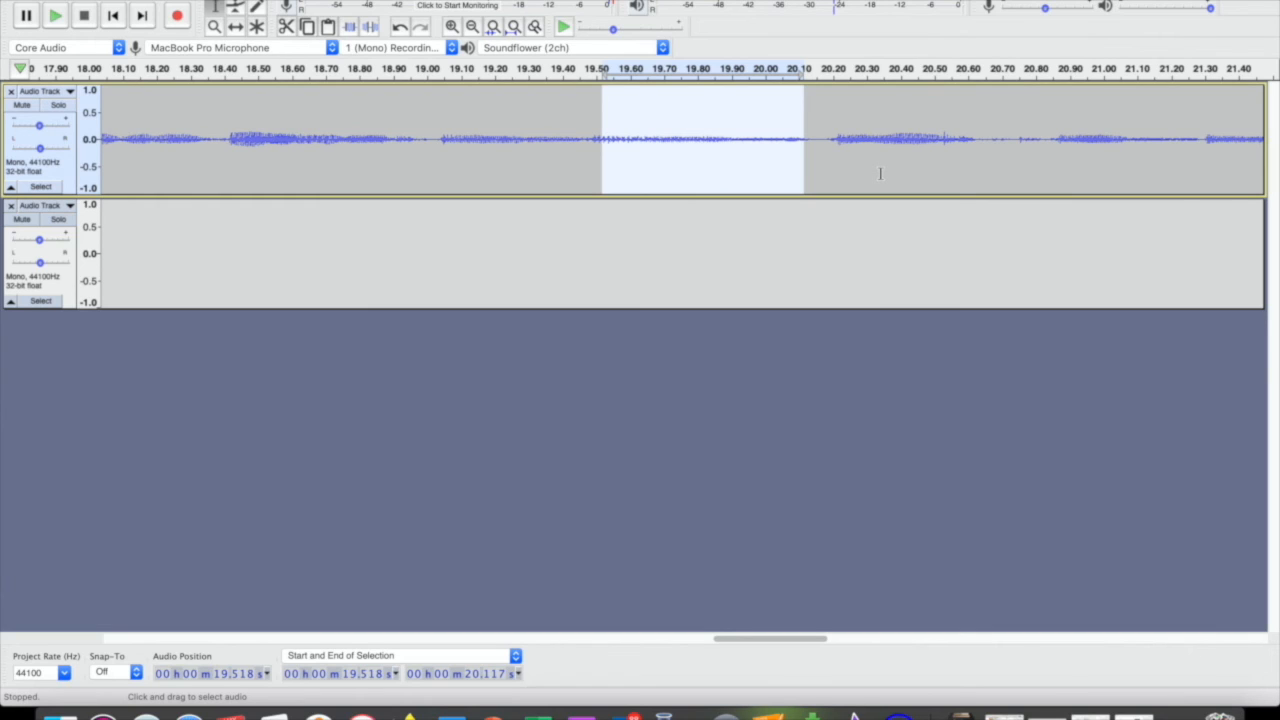
Step: Try deleting the selected audio, audition 19.036 to 20.063 seconds across the cut, and undo the deletion
key(Delete)
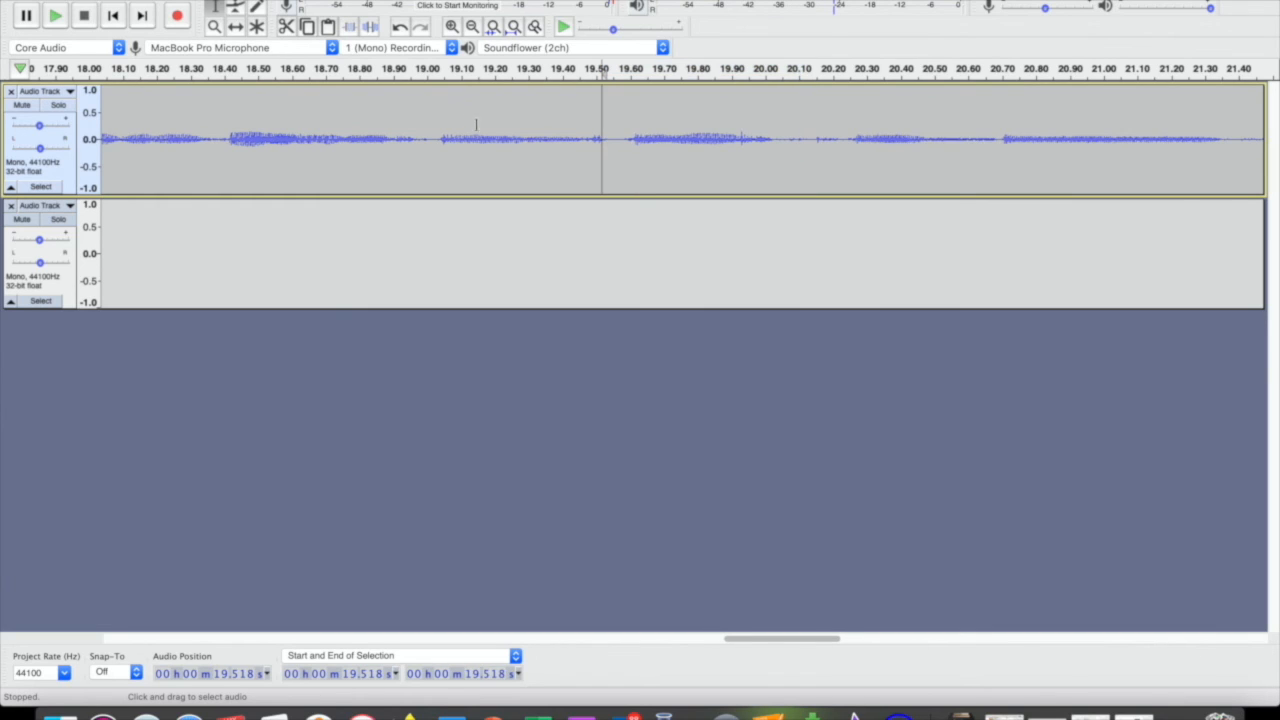
drag(439, 137, 786, 144)
key(space)
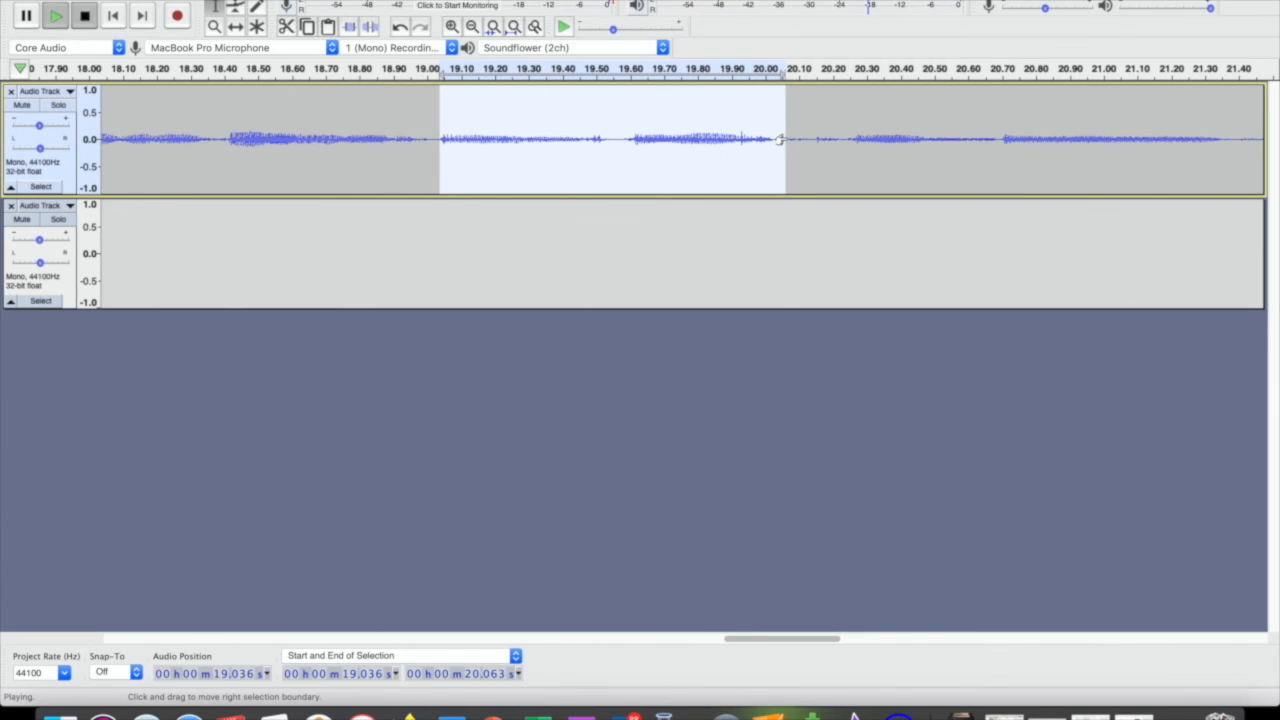
key(space)
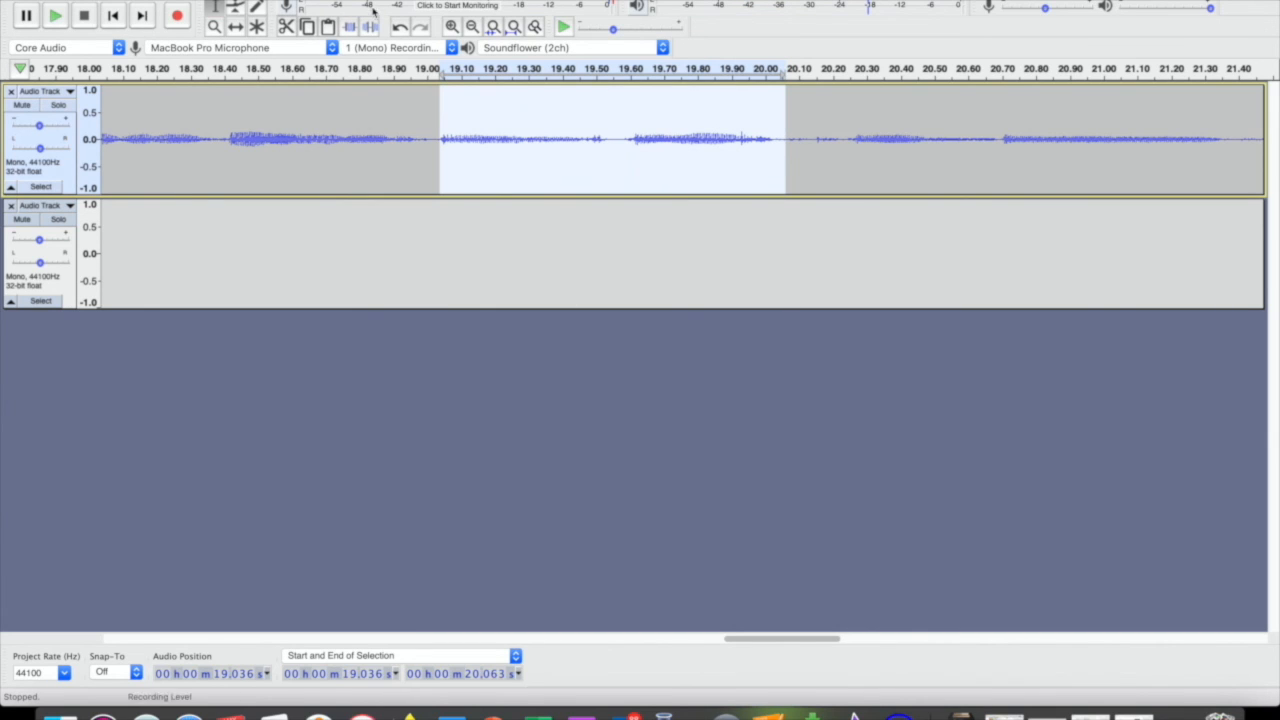
click(399, 27)
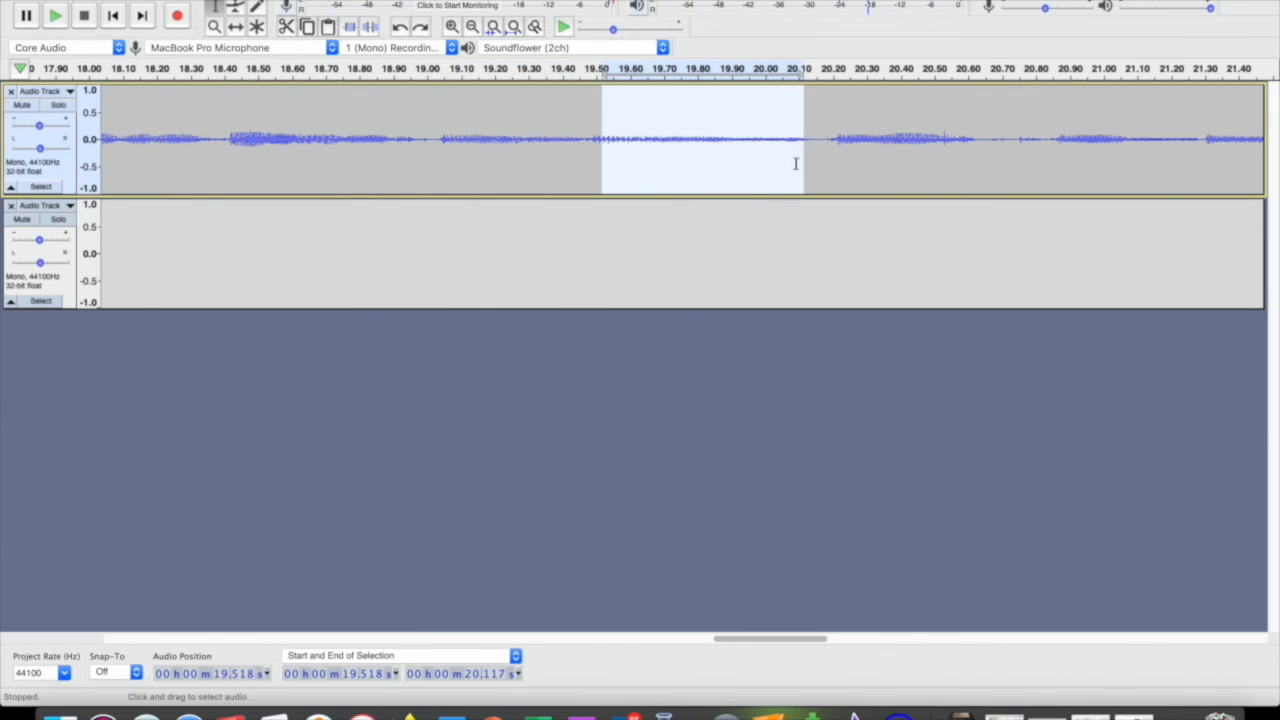
Step: Try deleting 19.518 to 20.056 seconds on the upper track, audition the cut from 19.049 seconds, and undo the deletion
drag(801, 164, 783, 164)
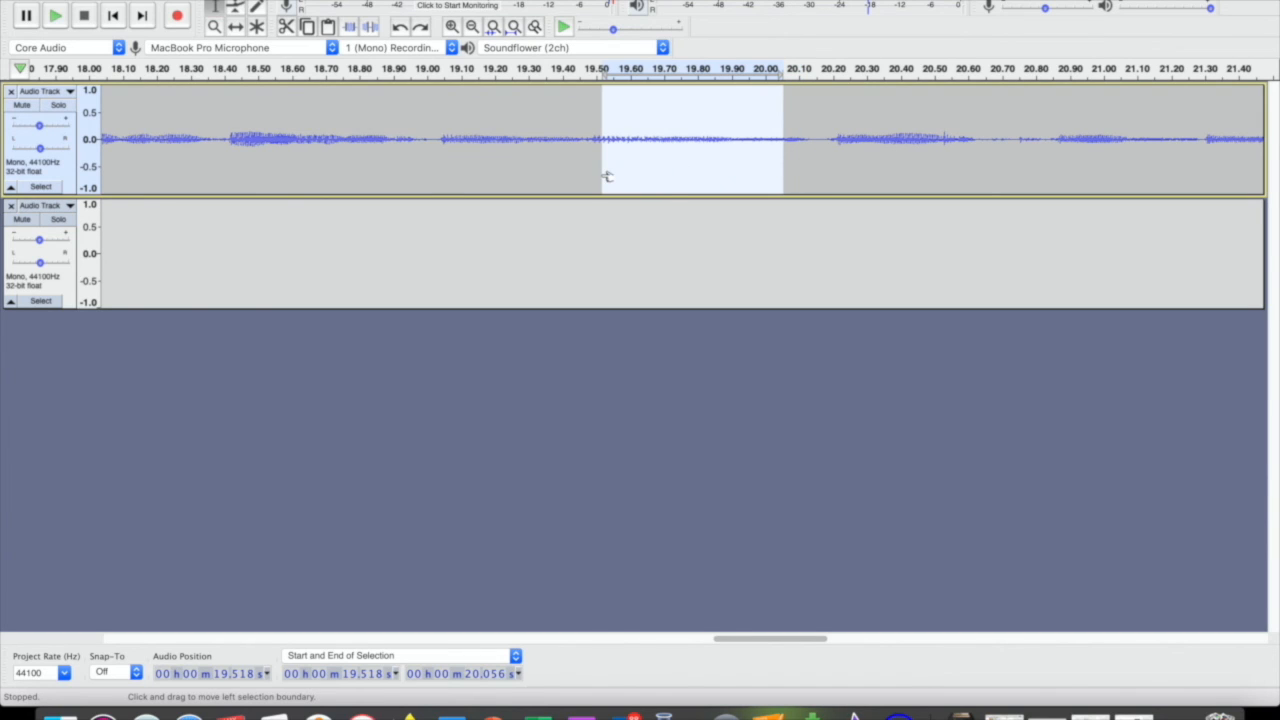
key(Delete)
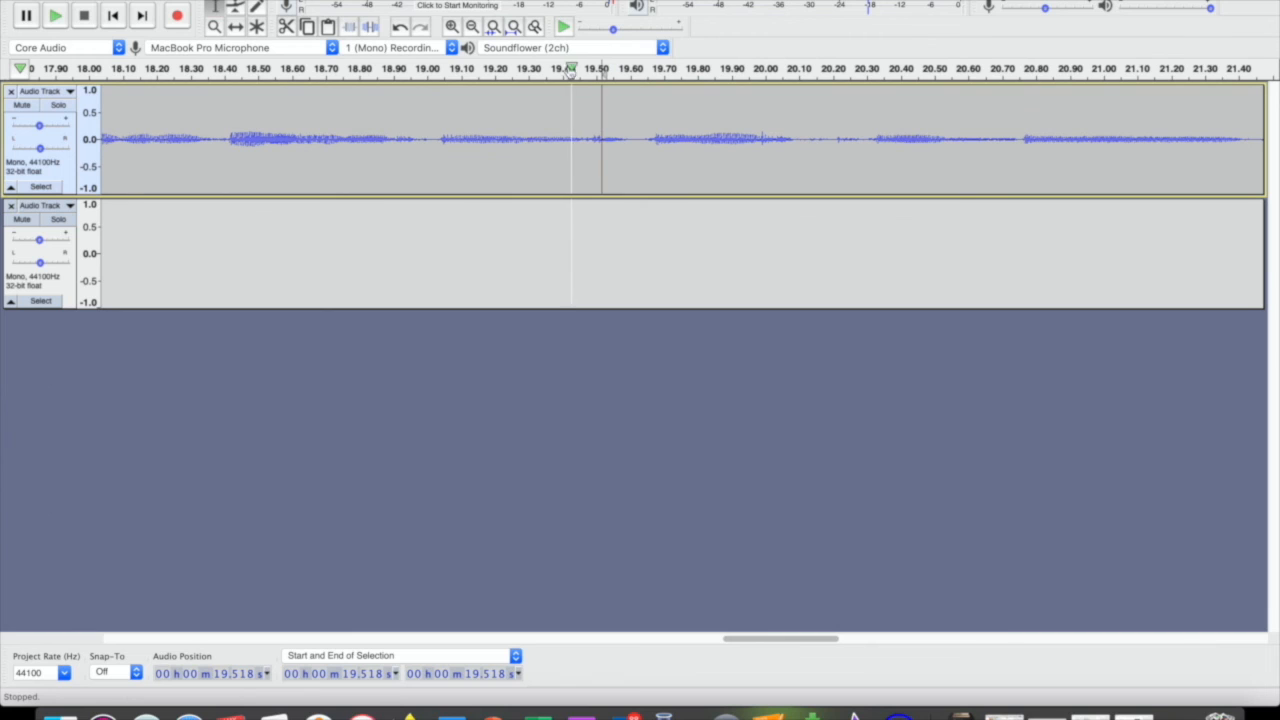
drag(651, 154, 686, 158)
key(space)
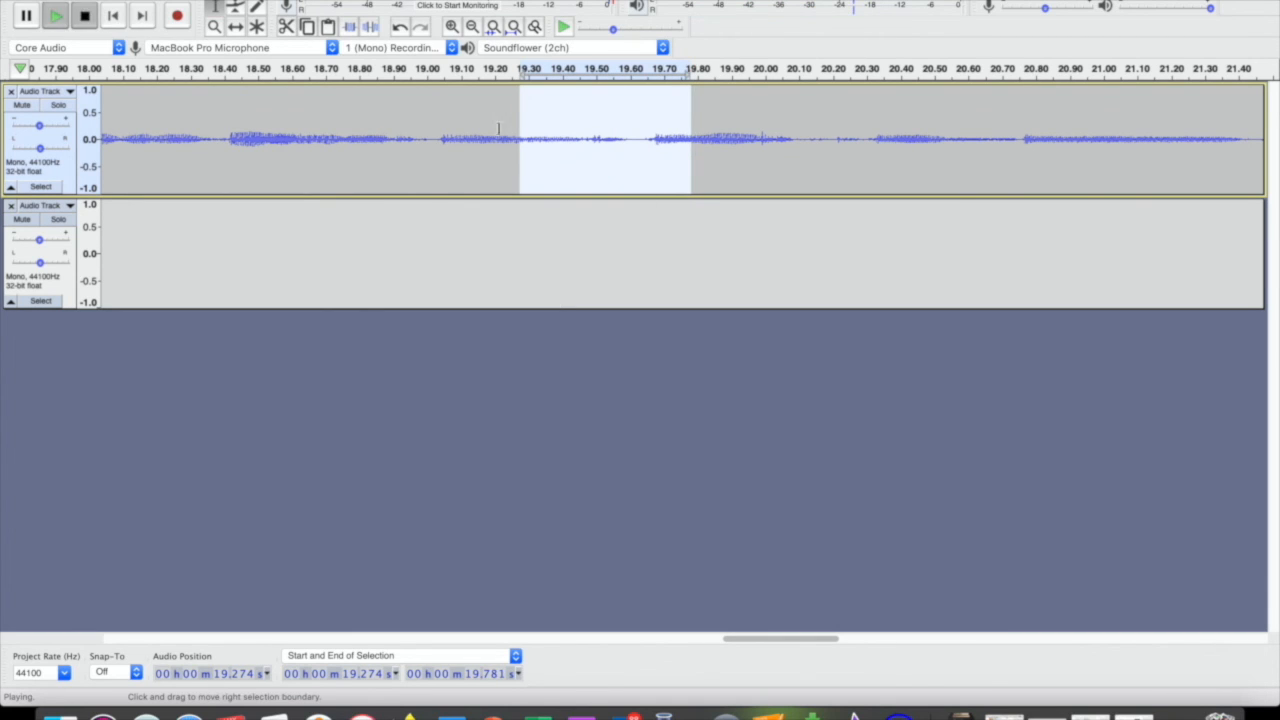
drag(444, 135, 727, 150)
key(space)
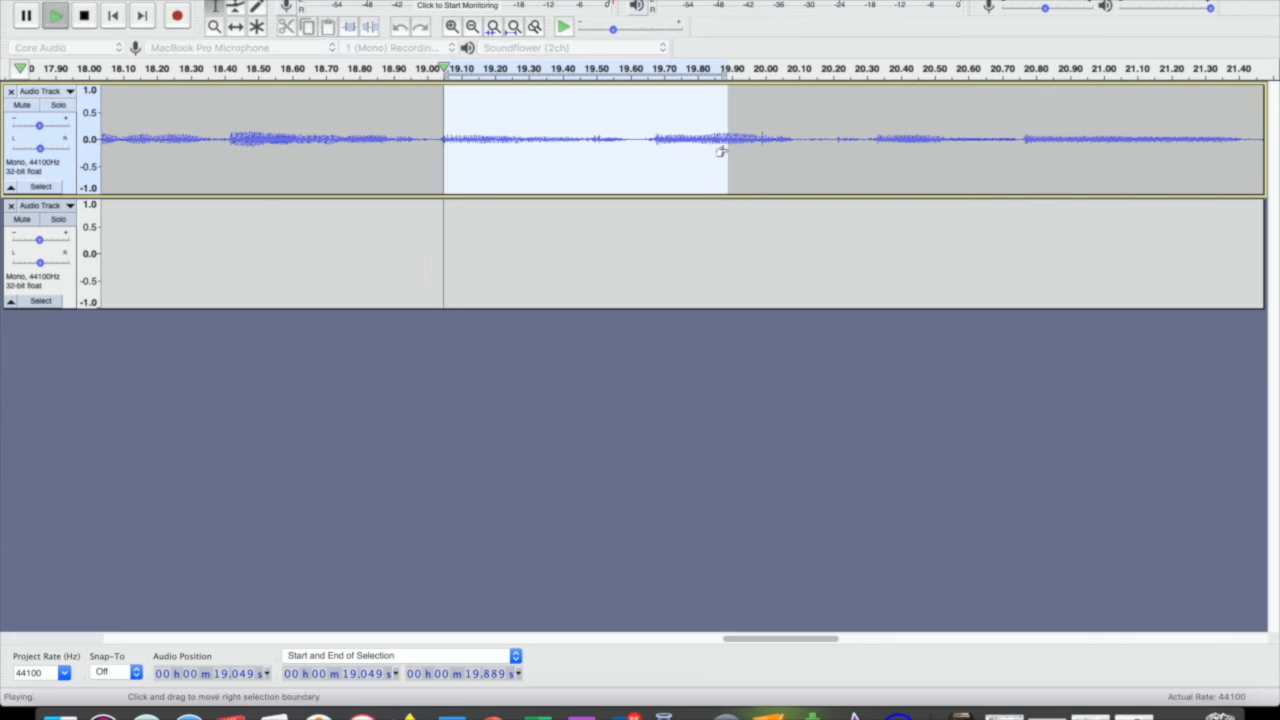
drag(734, 143, 914, 163)
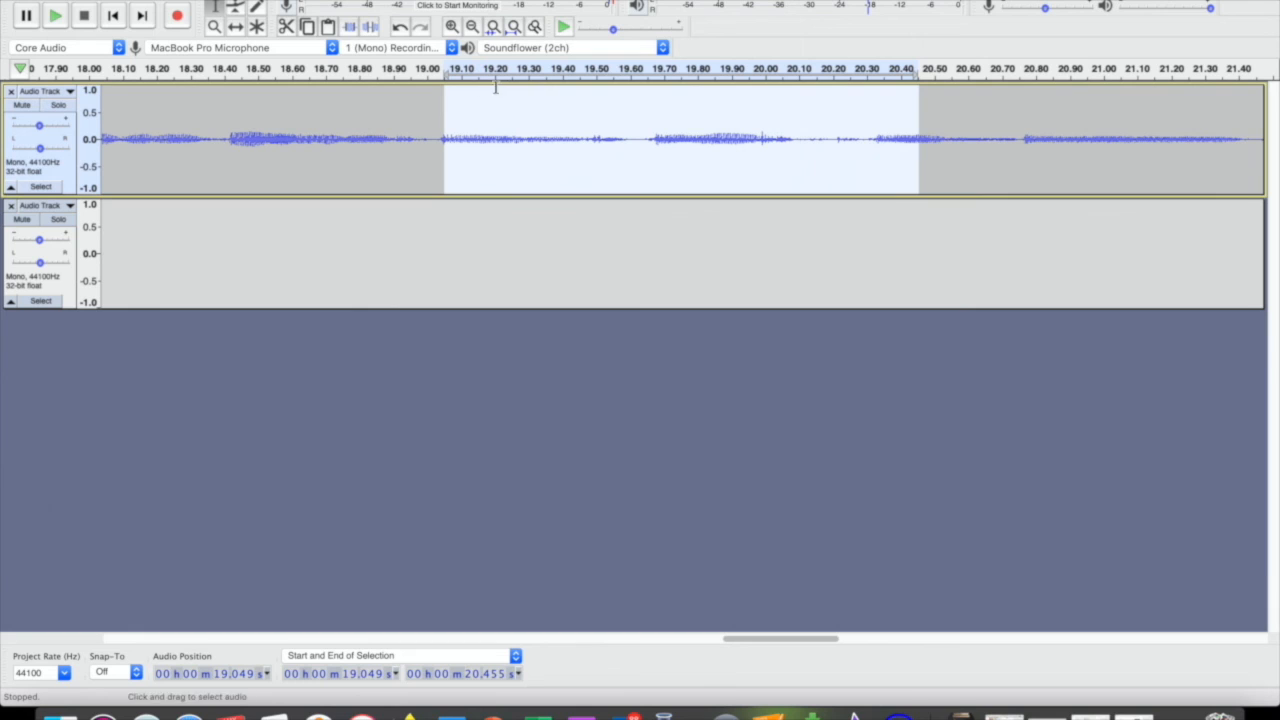
click(398, 30)
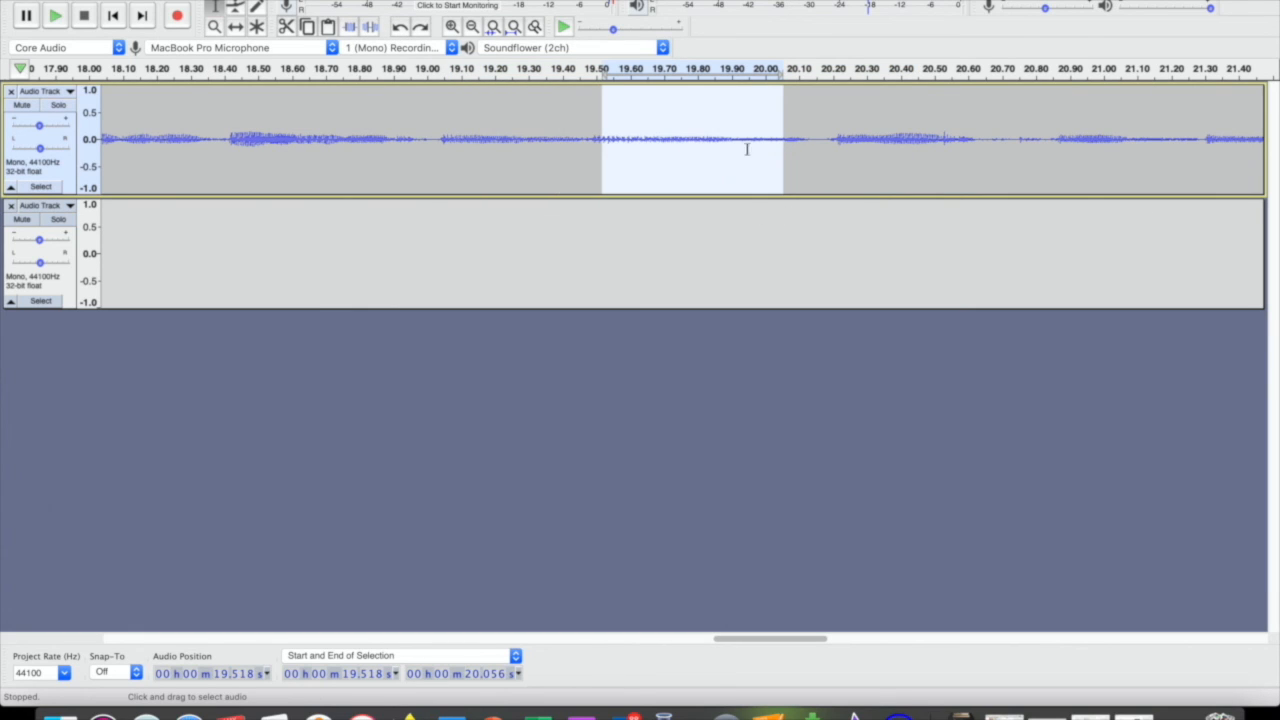
Step: Silence the audio from 19.624 to 20.056 seconds on the upper track and audition 19.268 to 20.493 seconds
drag(601, 169, 638, 167)
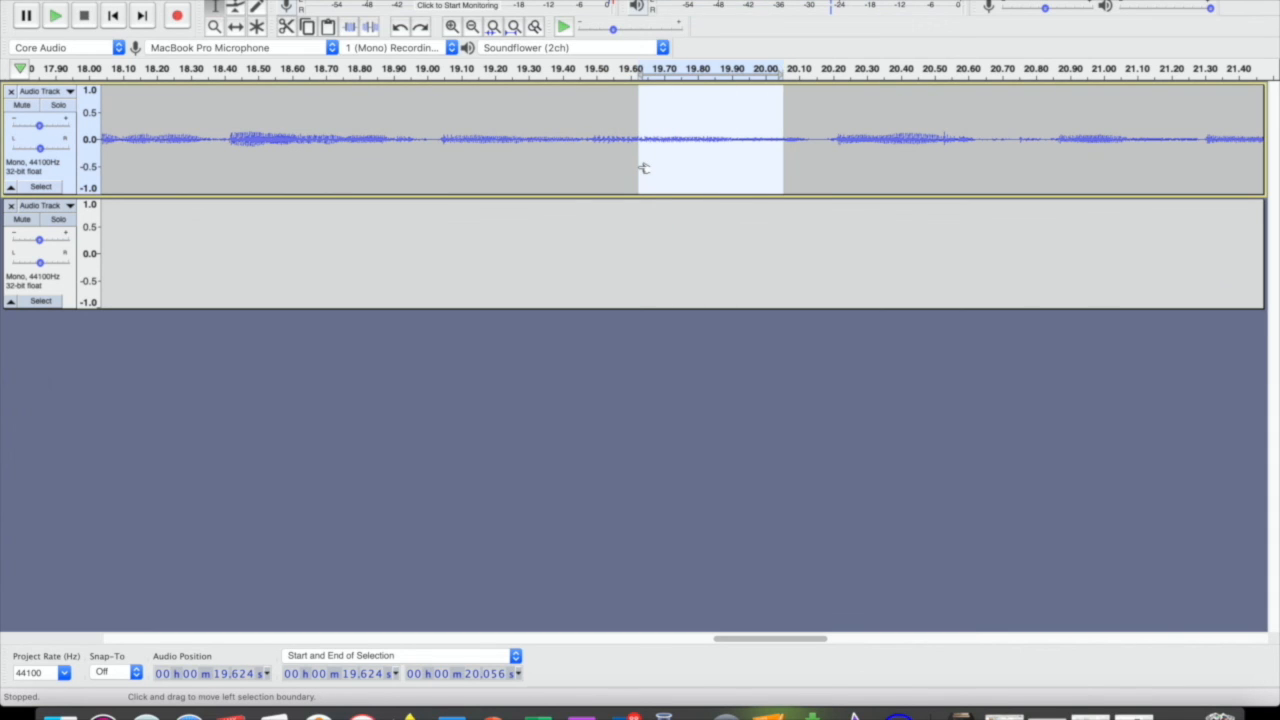
click(370, 28)
click(517, 145)
drag(517, 145, 929, 133)
key(space)
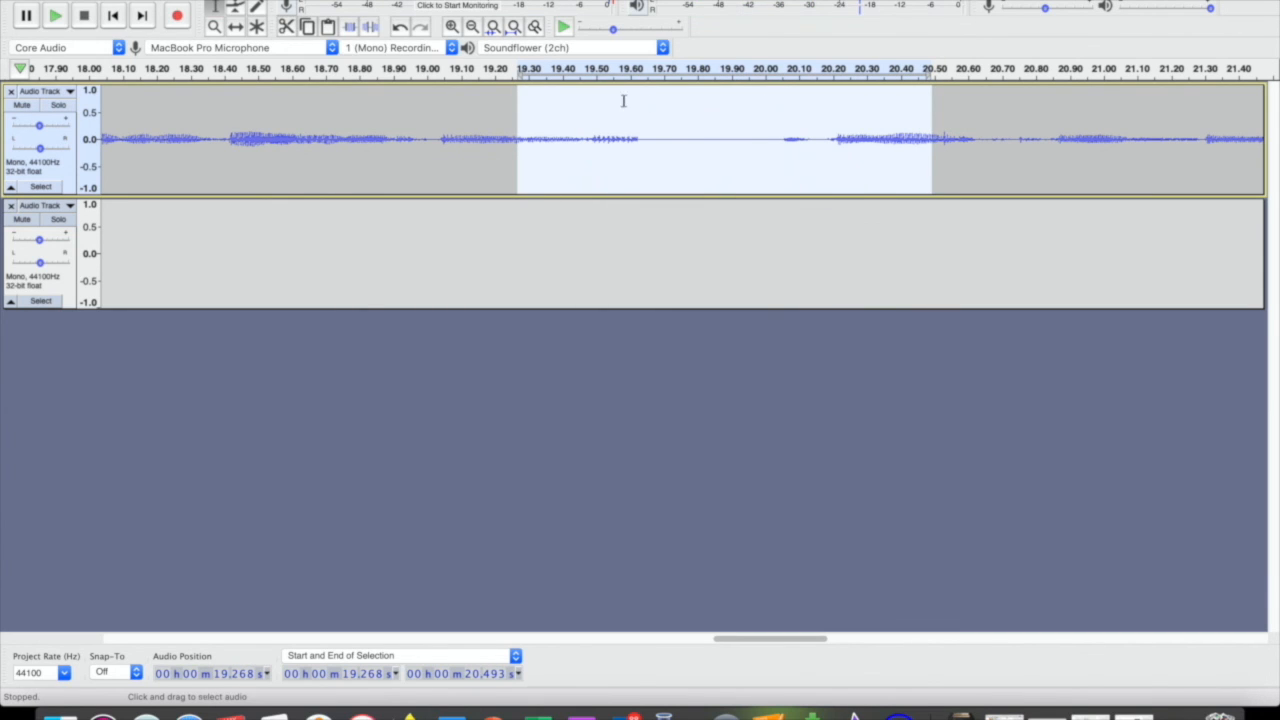
Step: Audition and delete 19.513 to 19.678 and 19.495 to 19.551 seconds on the upper track, and play 19.022 to 20.414 seconds
drag(600, 139, 655, 137)
key(space)
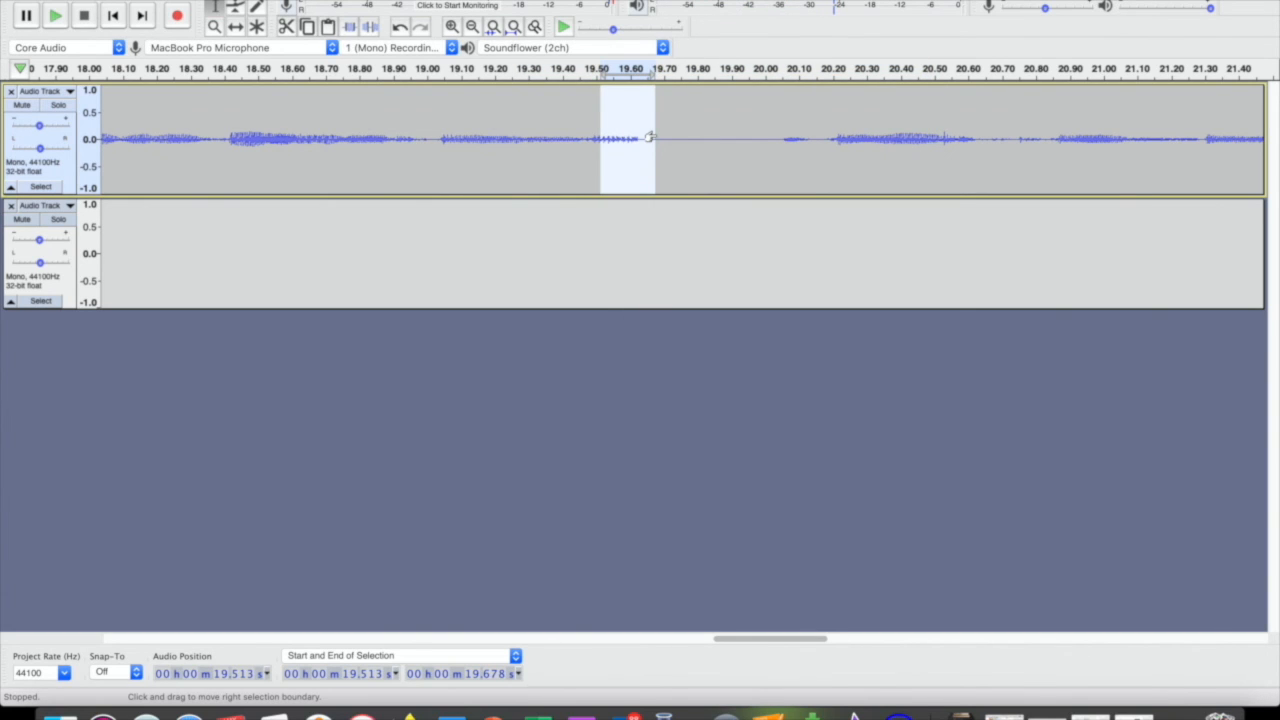
key(Delete)
drag(596, 141, 612, 141)
key(space)
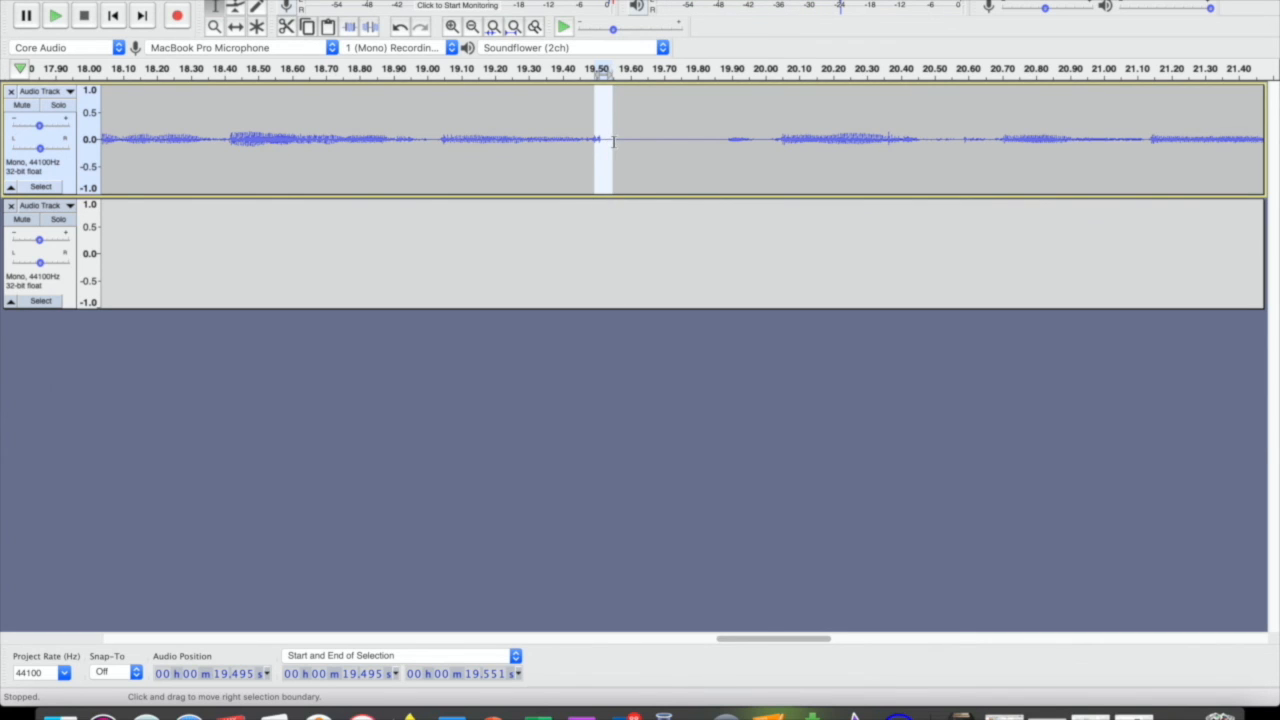
key(Delete)
drag(434, 143, 904, 142)
key(space)
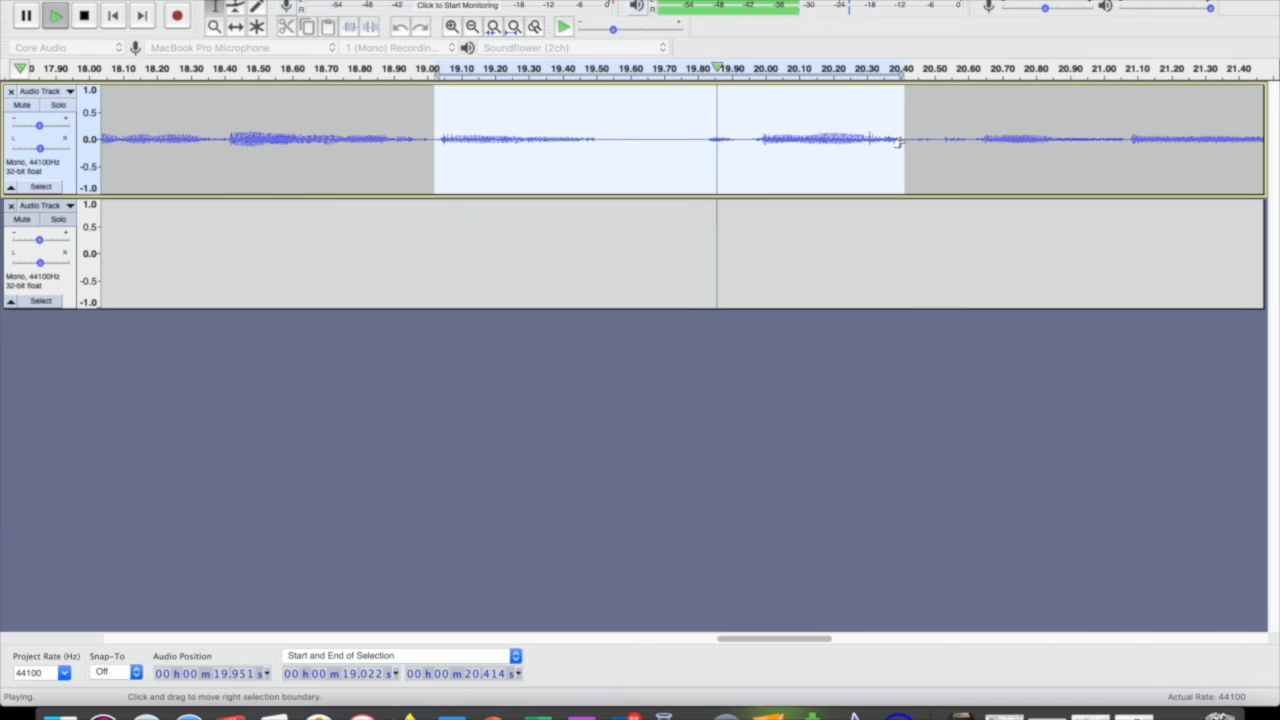
Step: Shorten the silent gap around 19.538 seconds on the upper track and audition 19.038 to 19.910 and 18.380 to 20.532 seconds
drag(609, 138, 691, 142)
key(Delete)
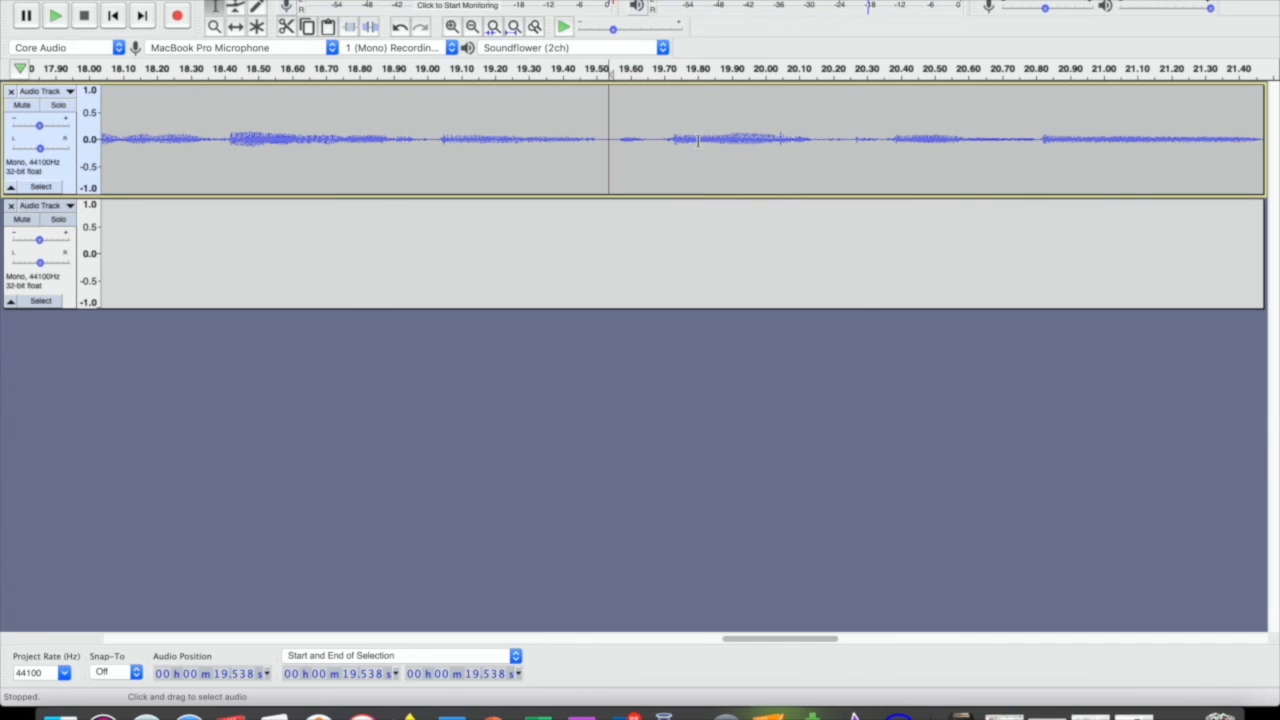
click(606, 140)
drag(611, 140, 611, 141)
key(Delete)
drag(440, 114, 732, 134)
key(space)
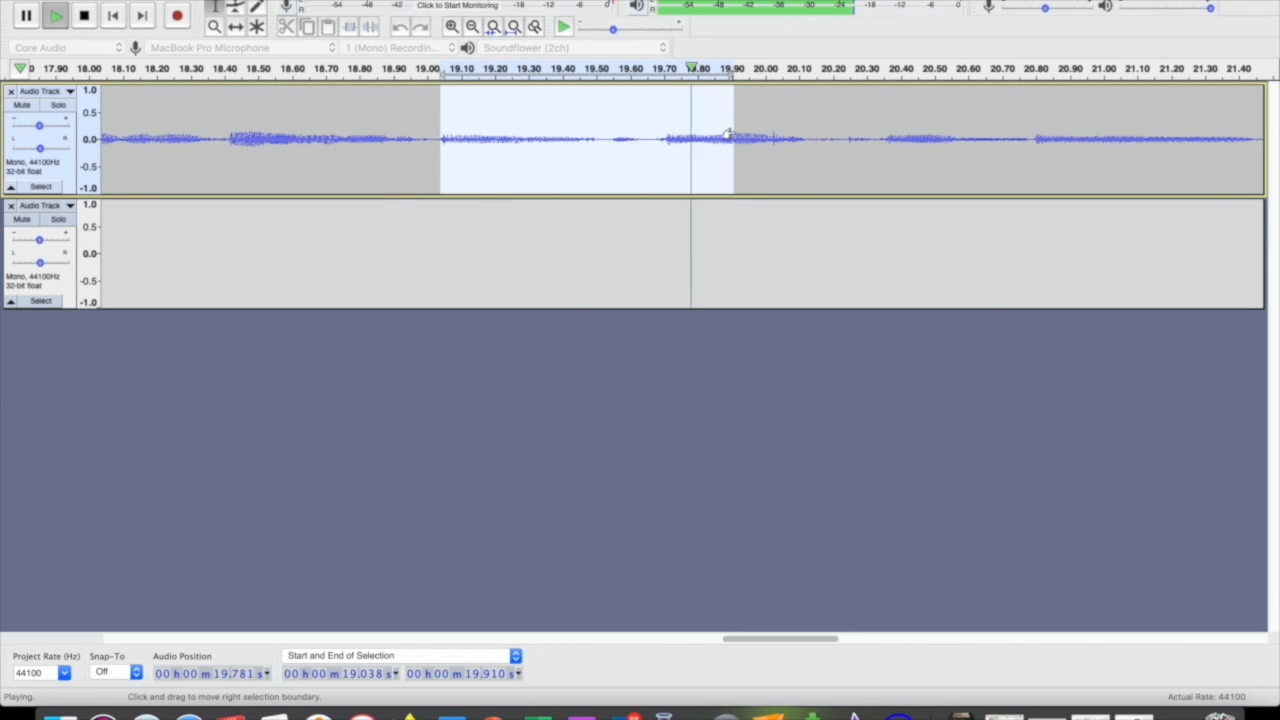
drag(218, 147, 944, 149)
key(space)
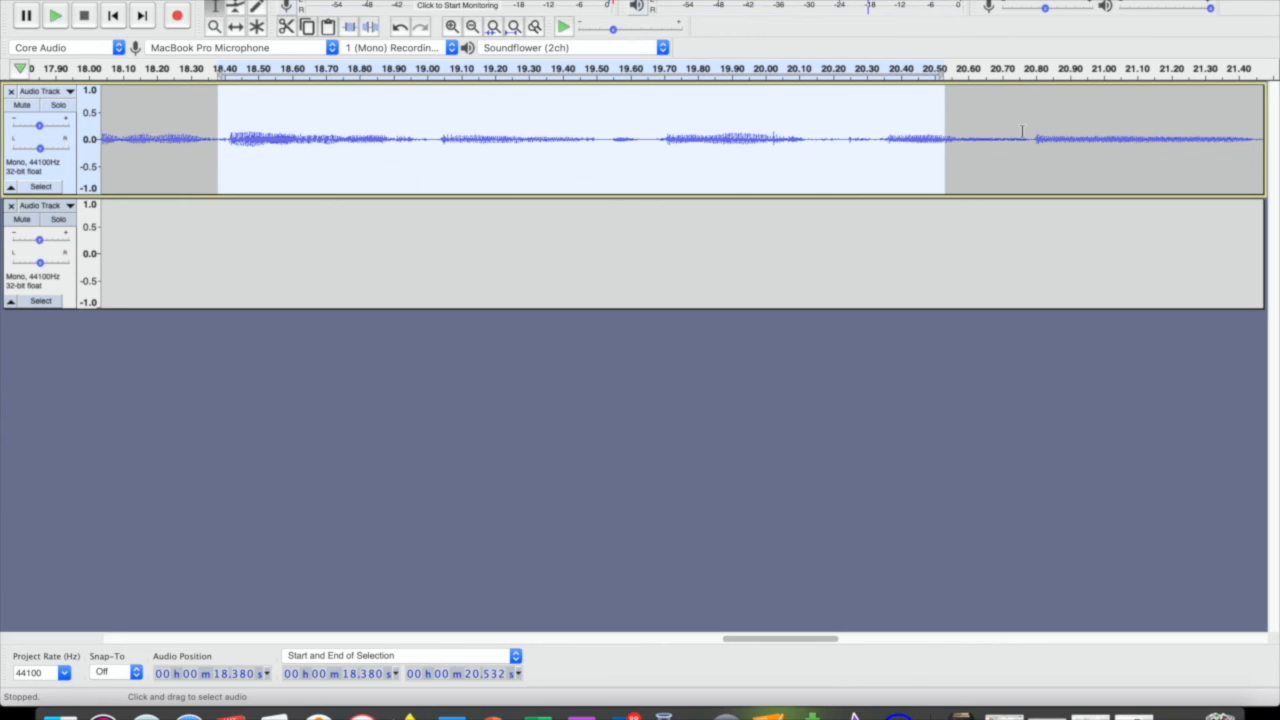
Step: Try trimming the upper track to 20.793 to 22.690 seconds and silencing that selection, and undo both edits
scroll(1022, 131, right, 6)
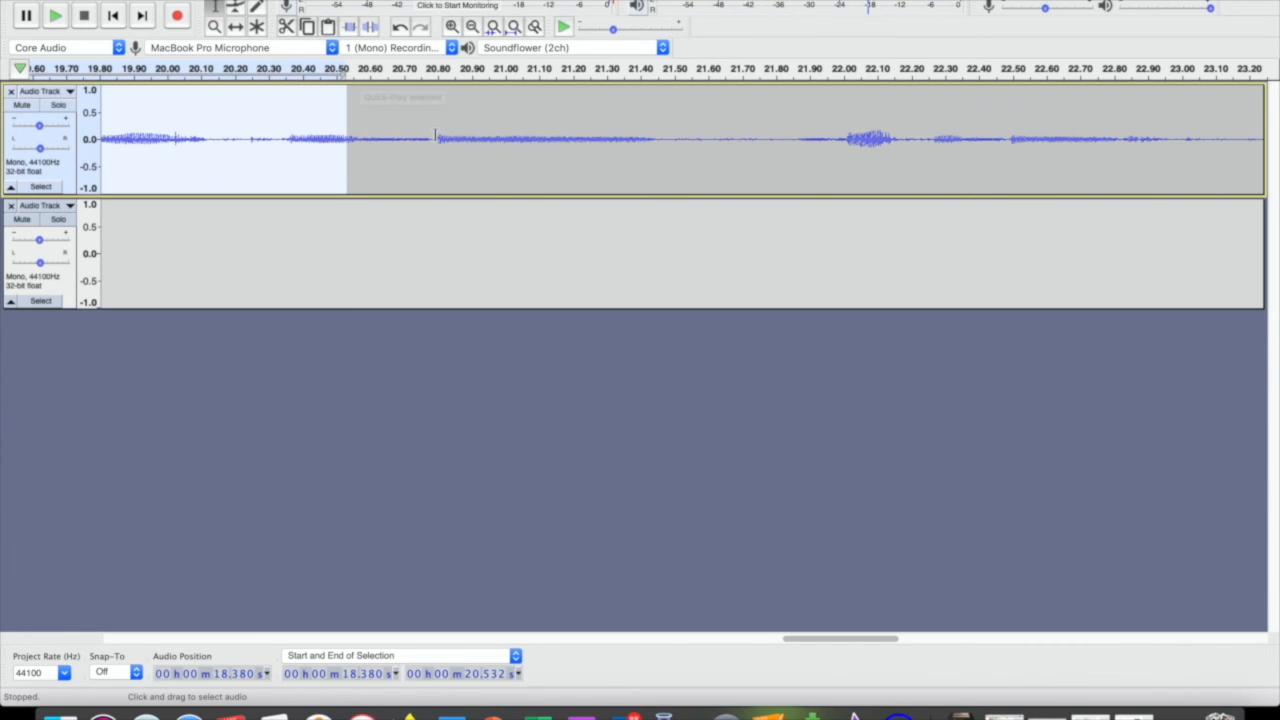
drag(435, 135, 1076, 135)
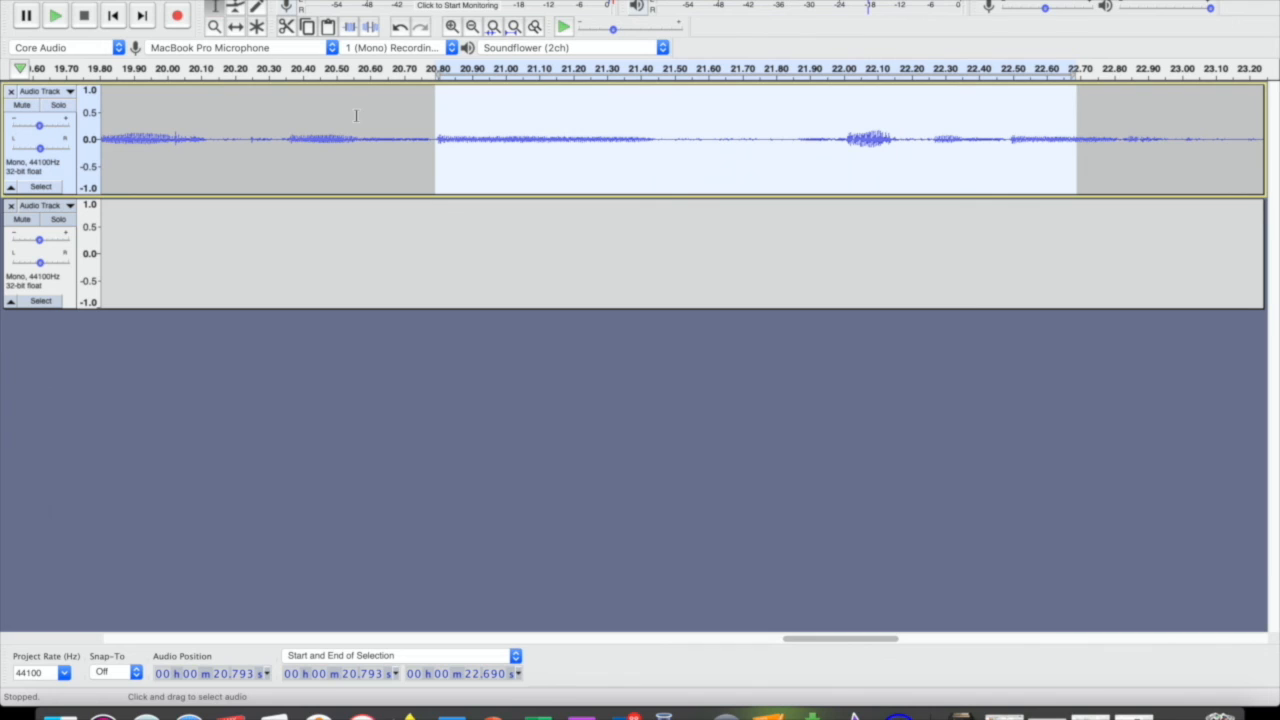
click(352, 30)
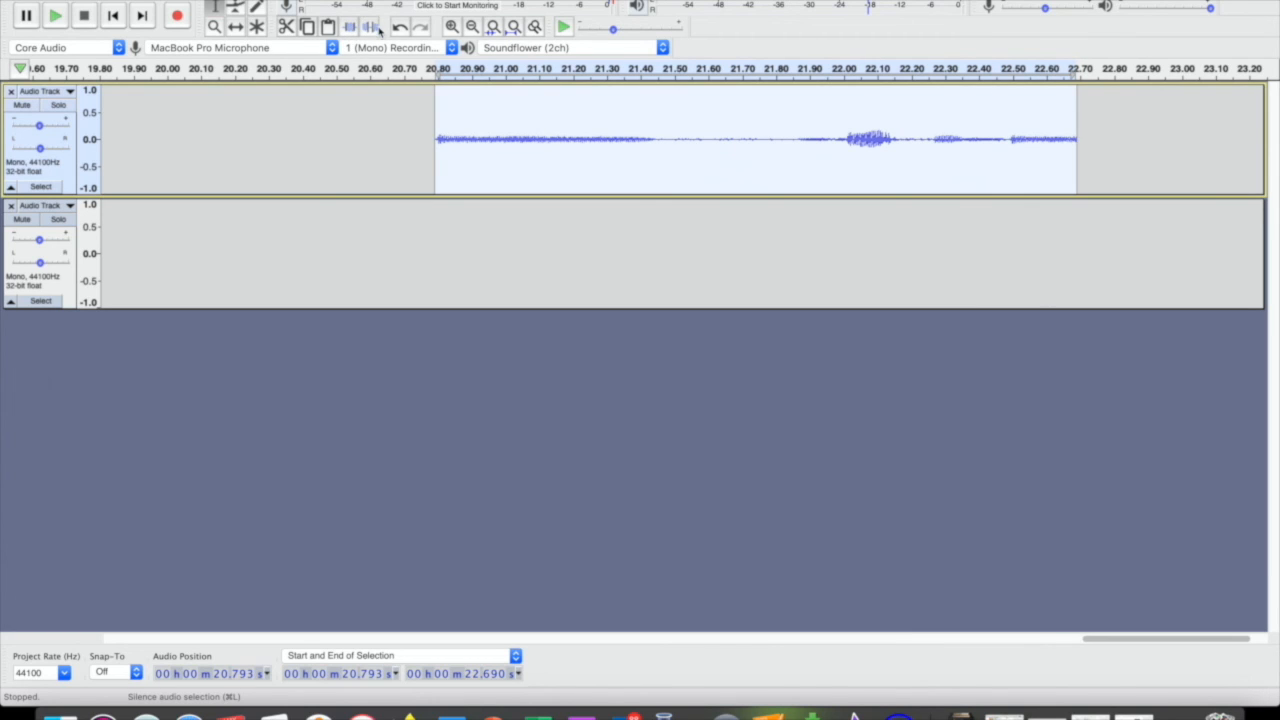
click(372, 28)
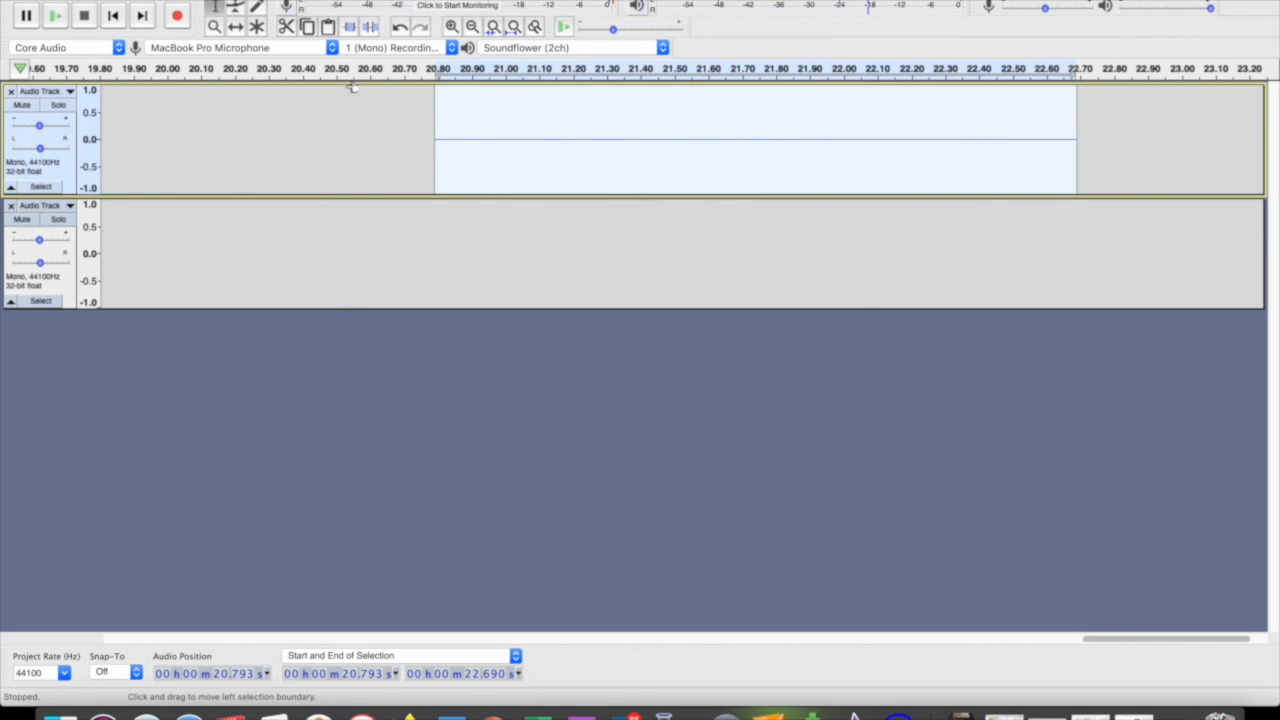
key(super+z)
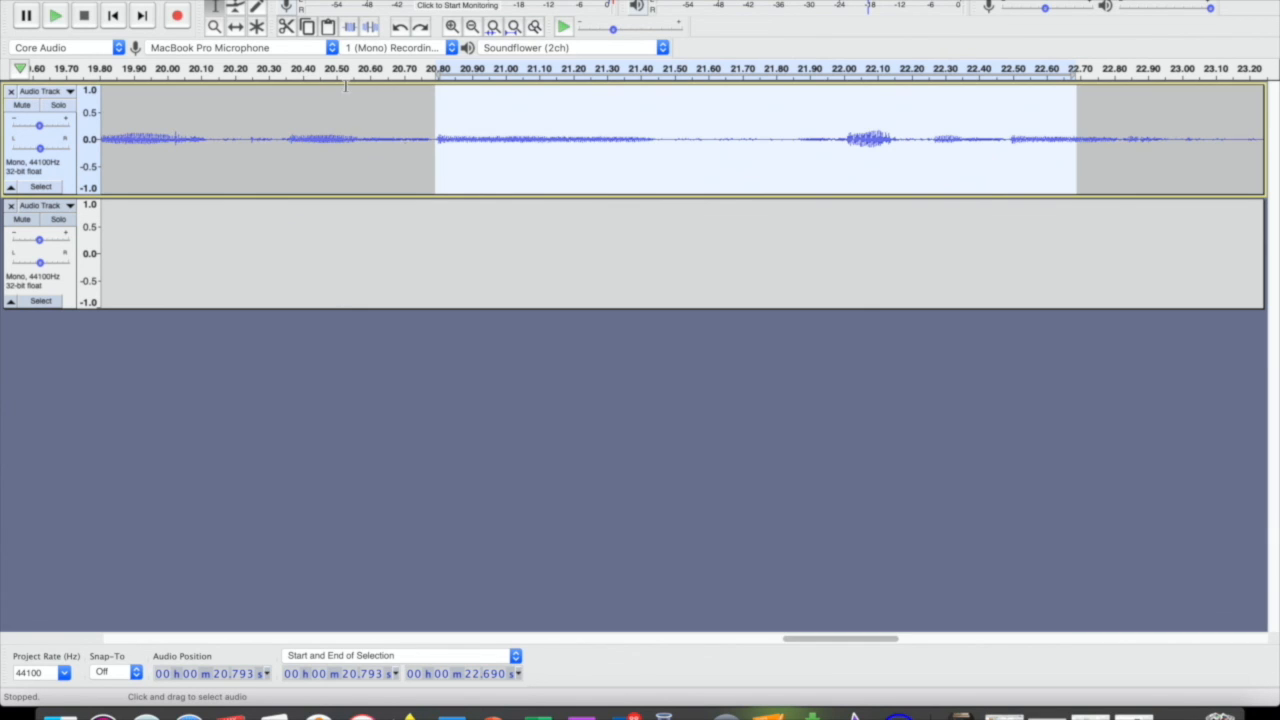
Step: Place the cursor at 21.135 seconds on the lower track, zoom in around it and zoom back out
click(551, 265)
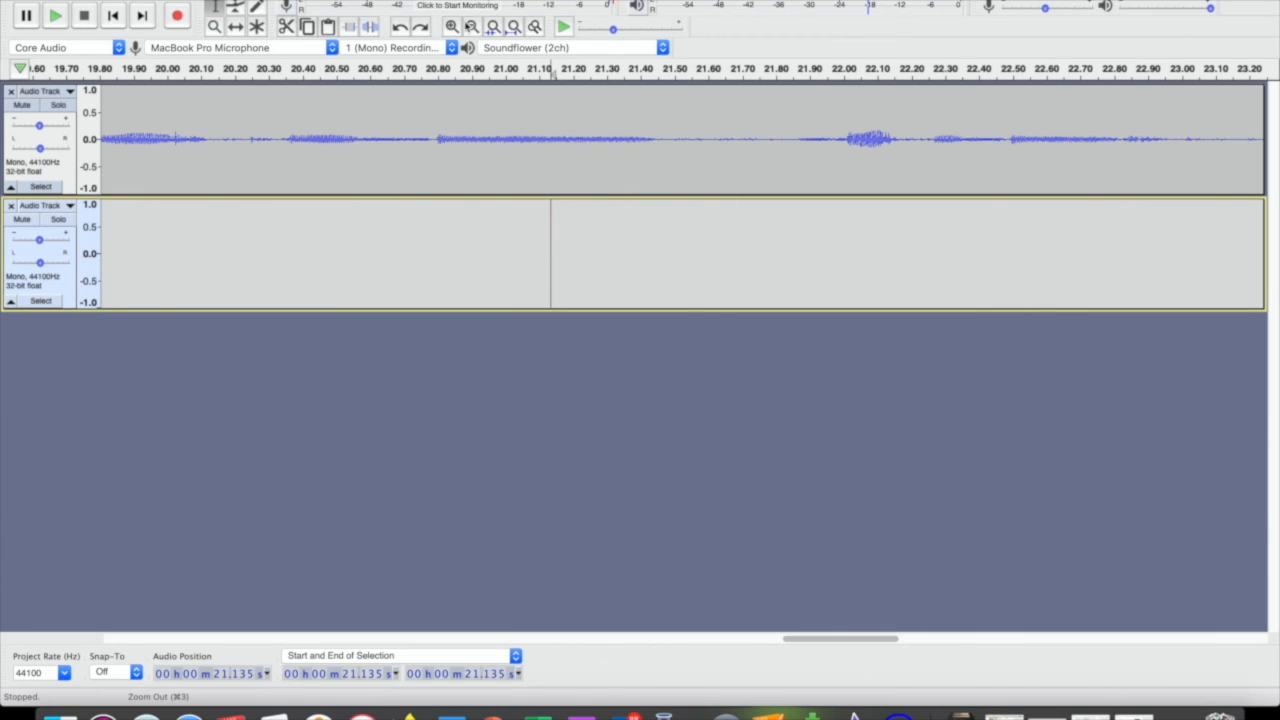
click(452, 28)
click(452, 28)
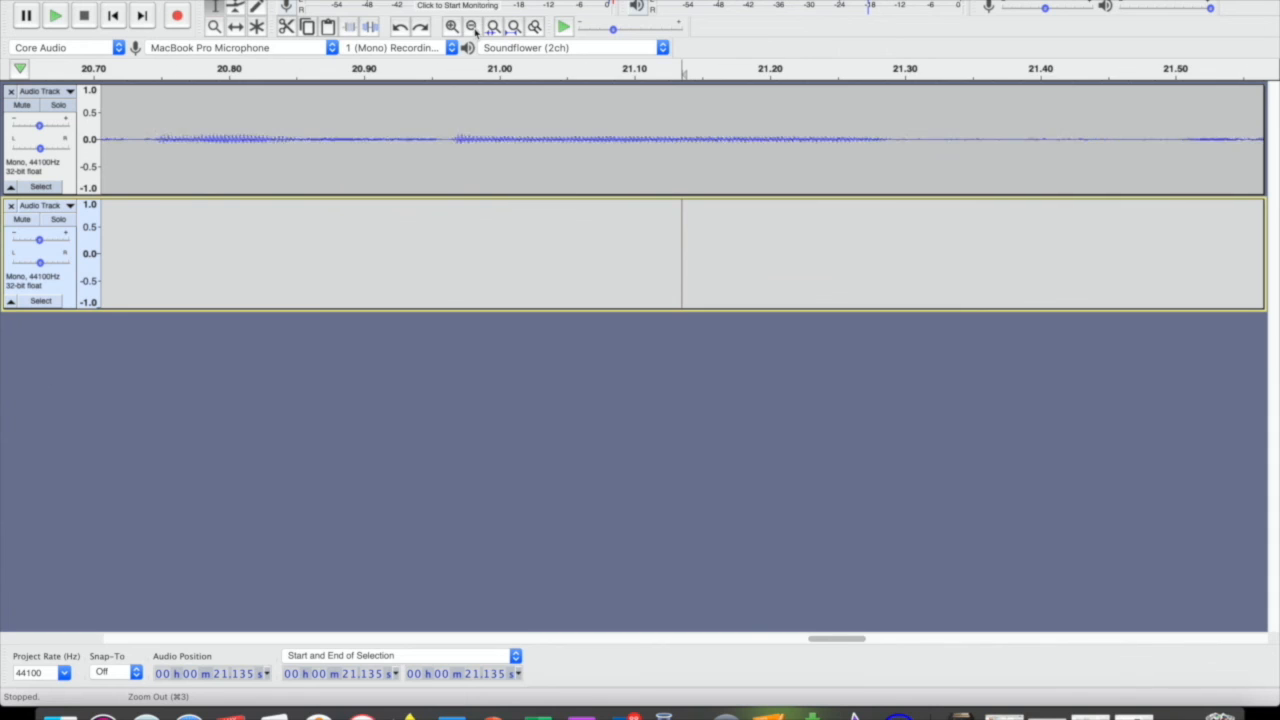
click(472, 27)
click(472, 27)
click(472, 27)
click(472, 27)
Step: Select 18.186 to 20.746 seconds on the upper track, fit the selection to the view width and fit the whole project
drag(433, 140, 648, 140)
click(493, 27)
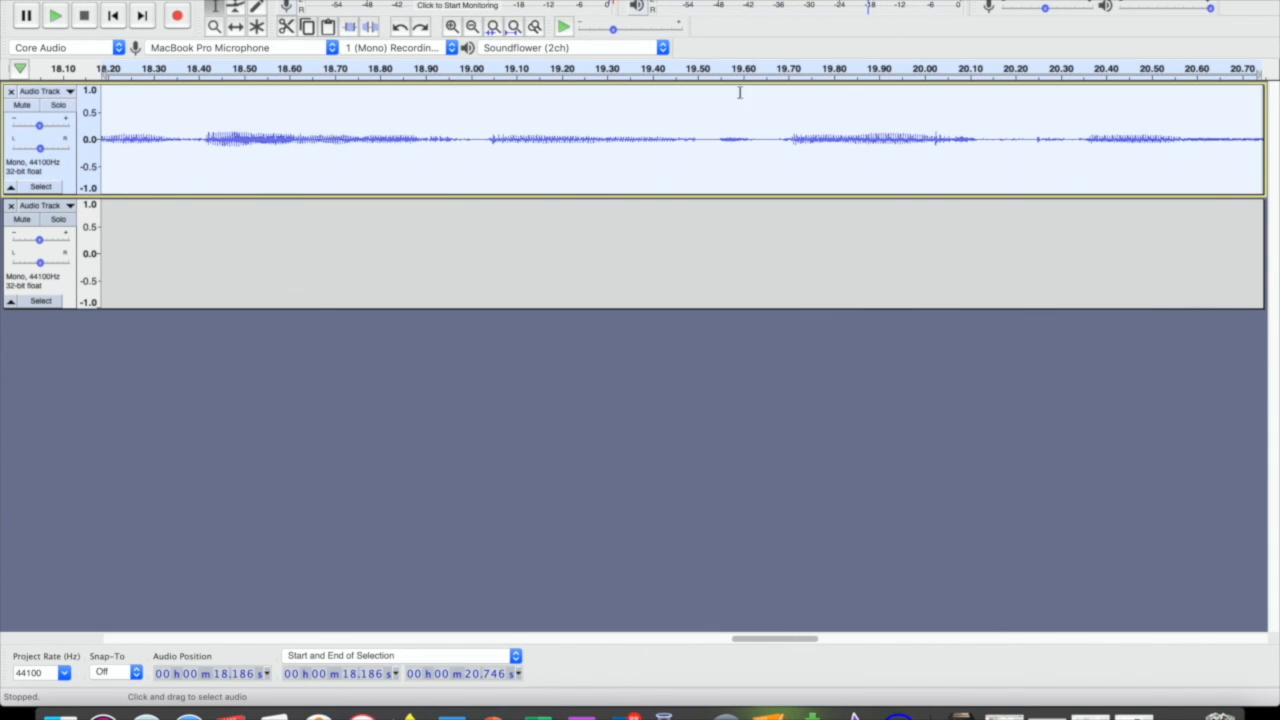
click(512, 27)
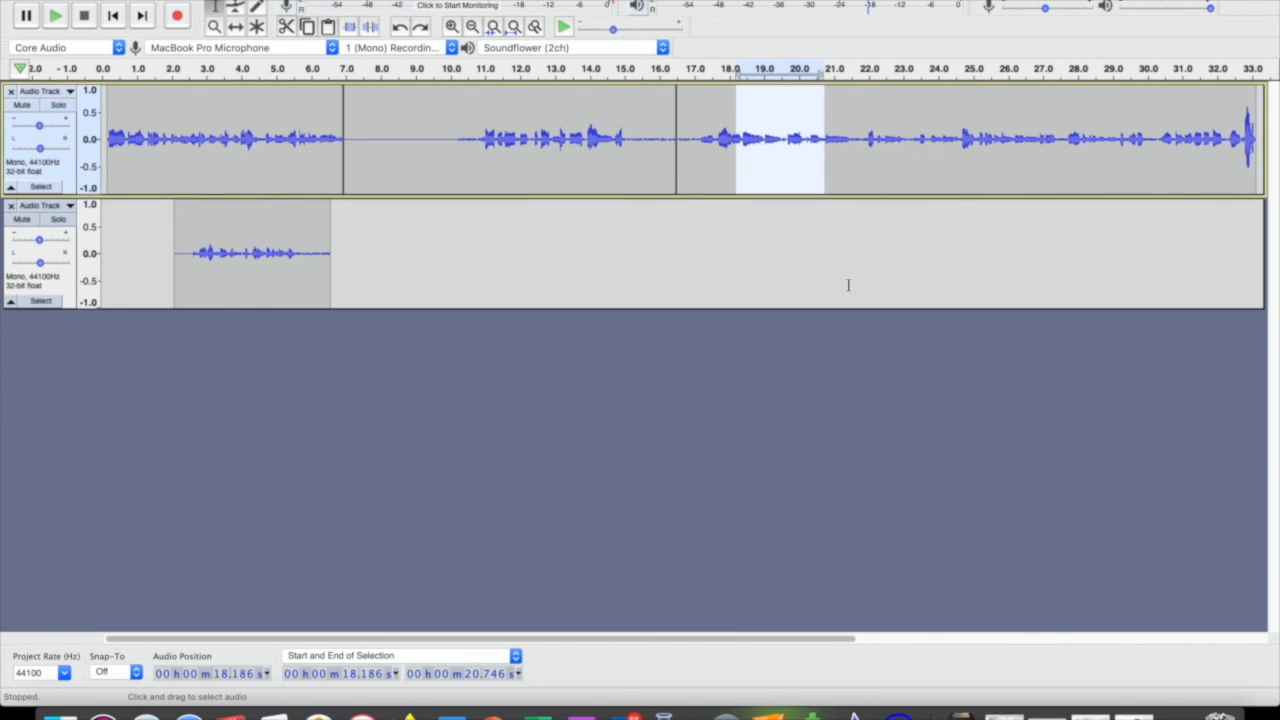
Step: Toggle the timeline repeatedly between the two preset zoom levels
click(535, 27)
click(535, 27)
click(535, 27)
click(535, 27)
click(535, 27)
click(535, 27)
click(535, 27)
click(535, 27)
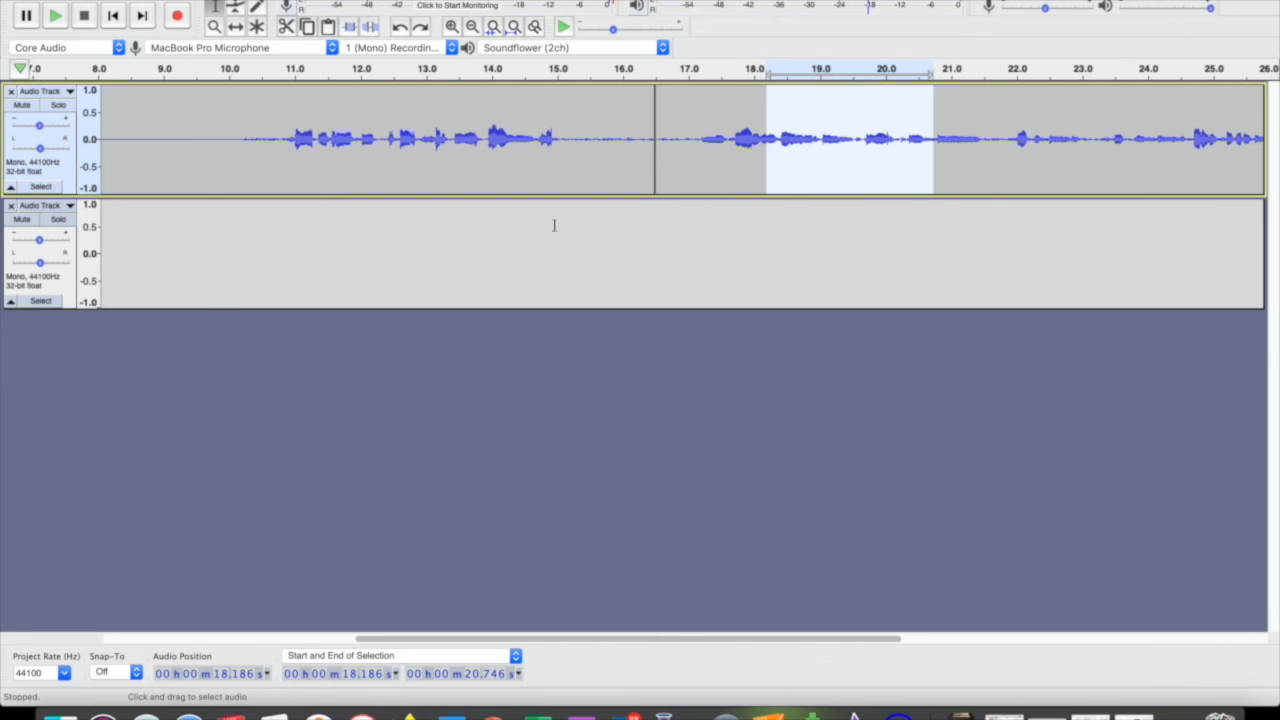